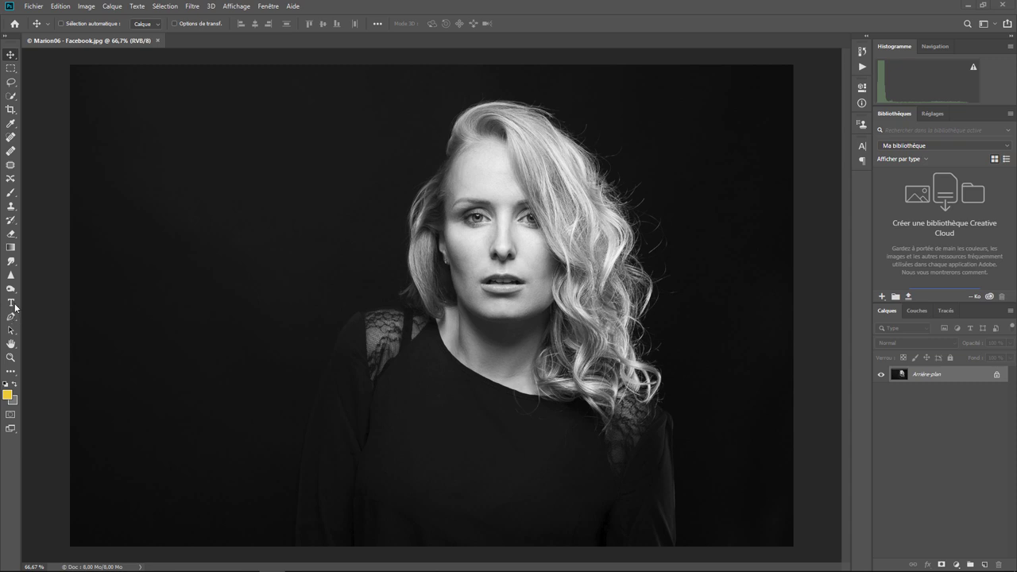
Step: Select the Horizontal Type tool, preset to Arial Bold at 100 px in yellow
{"action": "left_click", "coordinate": [12, 303]}
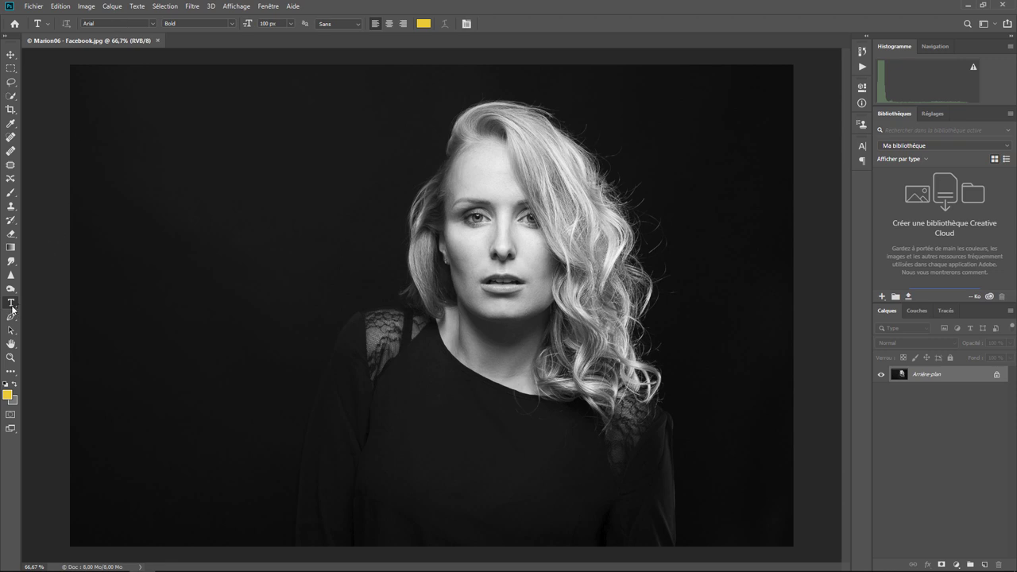
{"action": "right_click", "coordinate": [11, 302]}
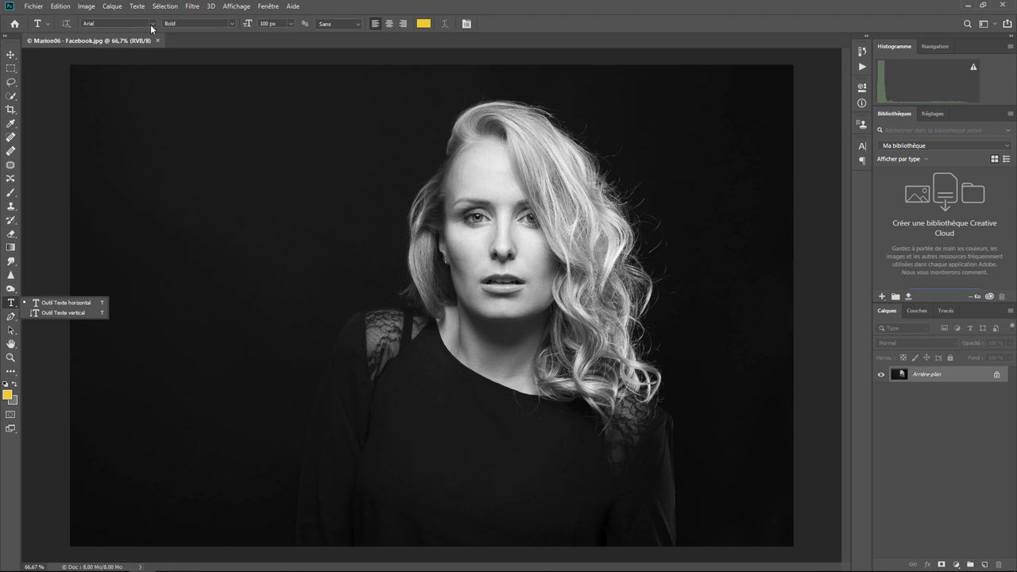
{"action": "left_click", "coordinate": [154, 23]}
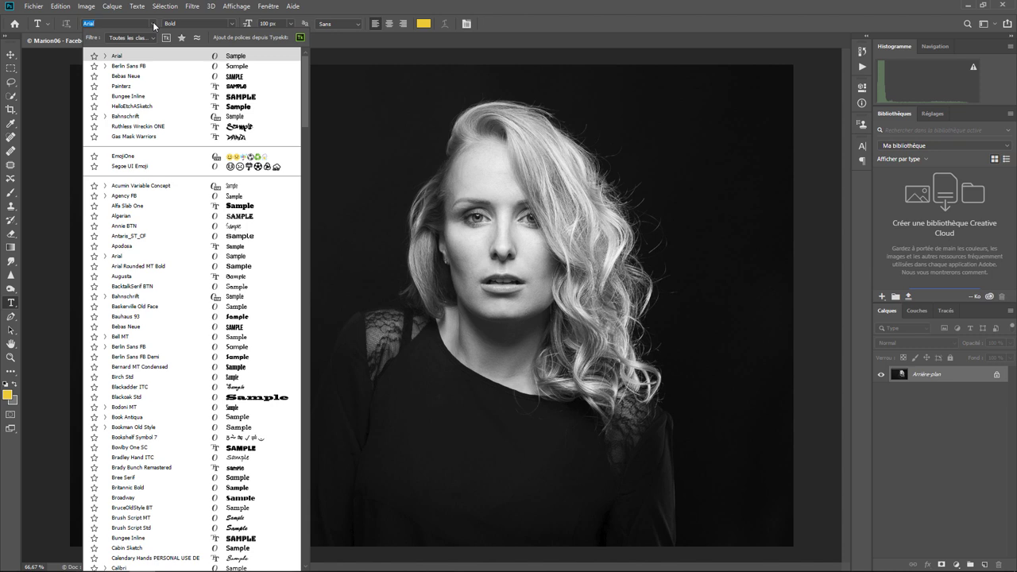
{"action": "left_click", "coordinate": [153, 24]}
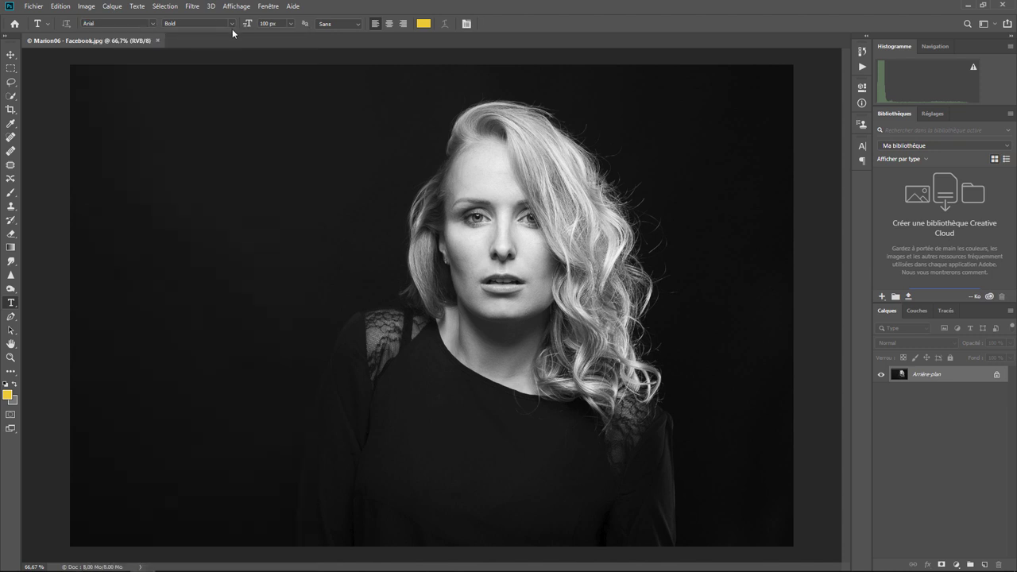
{"action": "left_click", "coordinate": [233, 25]}
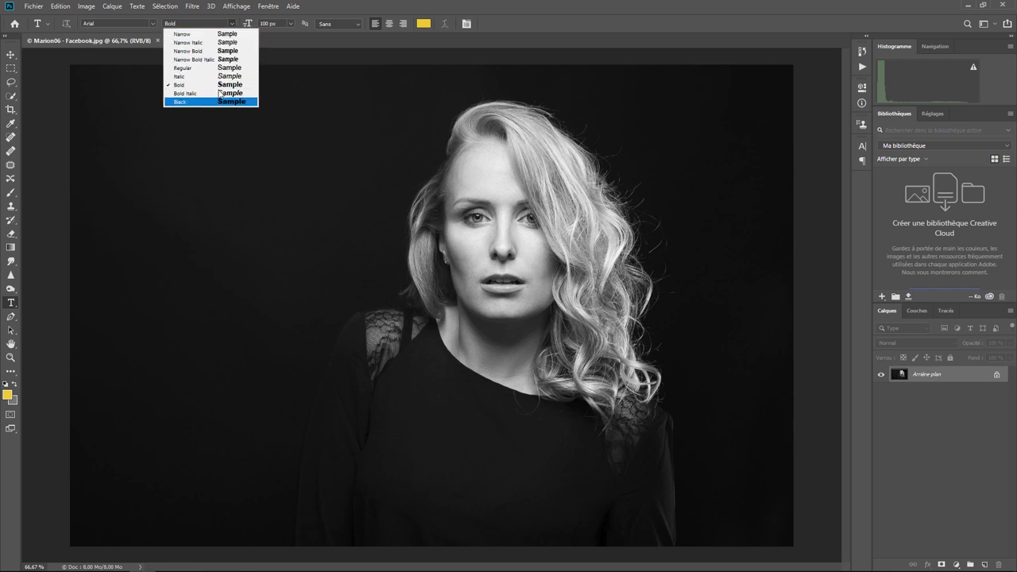
{"action": "left_click", "coordinate": [233, 24]}
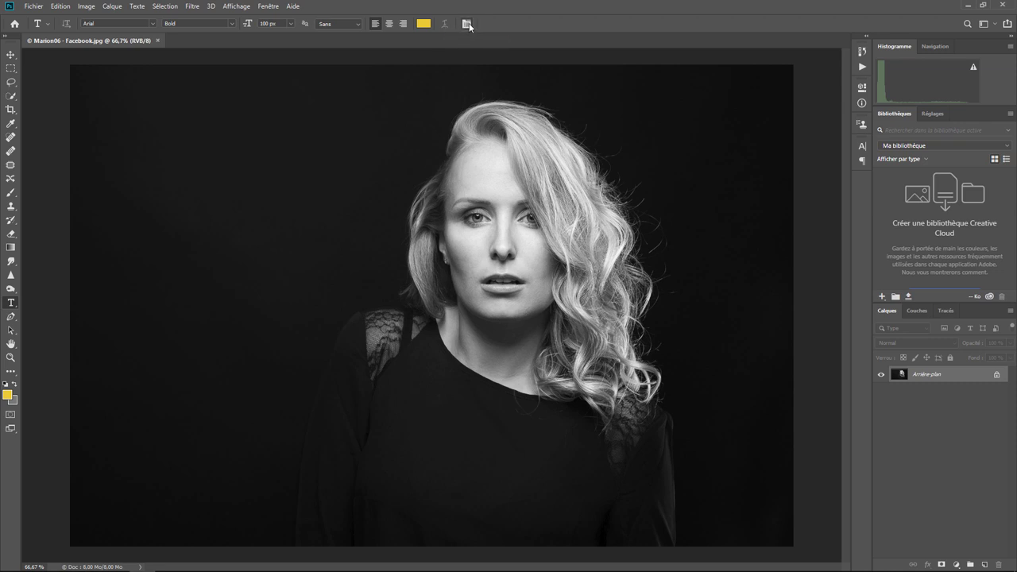
Step: Enter a custom 200 px font size in the character settings
{"action": "left_click", "coordinate": [467, 23]}
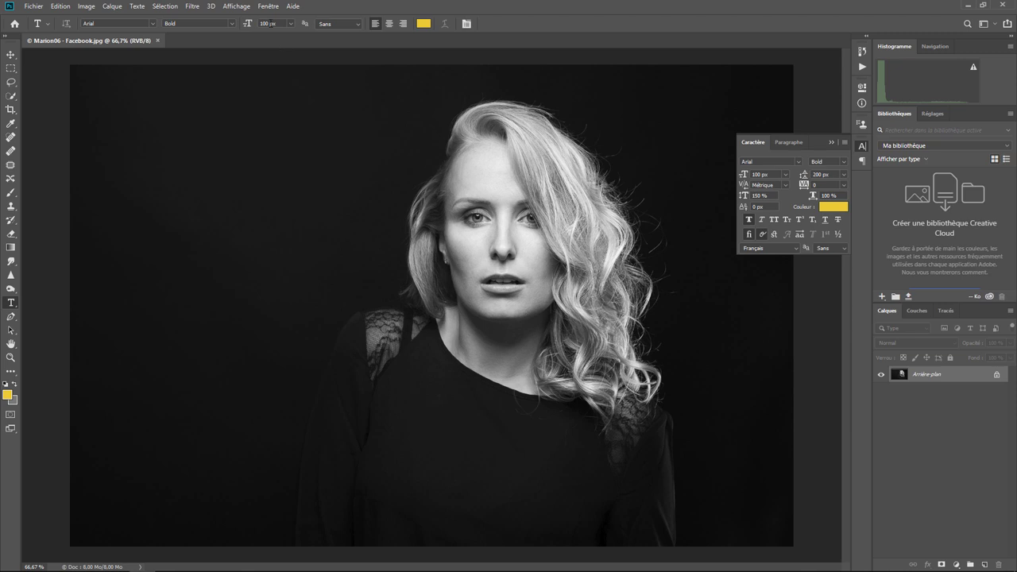
{"action": "left_click", "coordinate": [293, 25]}
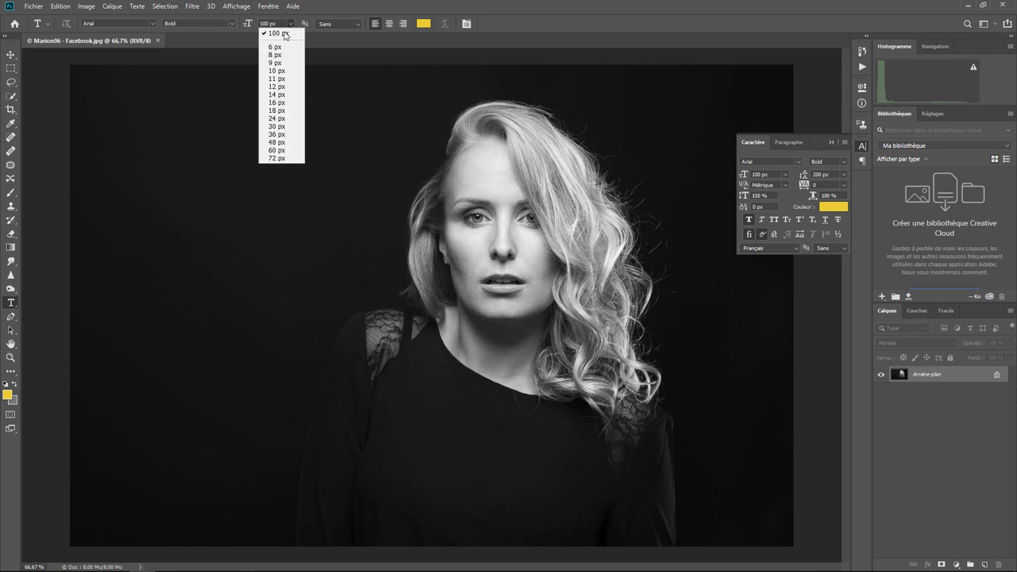
{"action": "left_click", "coordinate": [277, 33]}
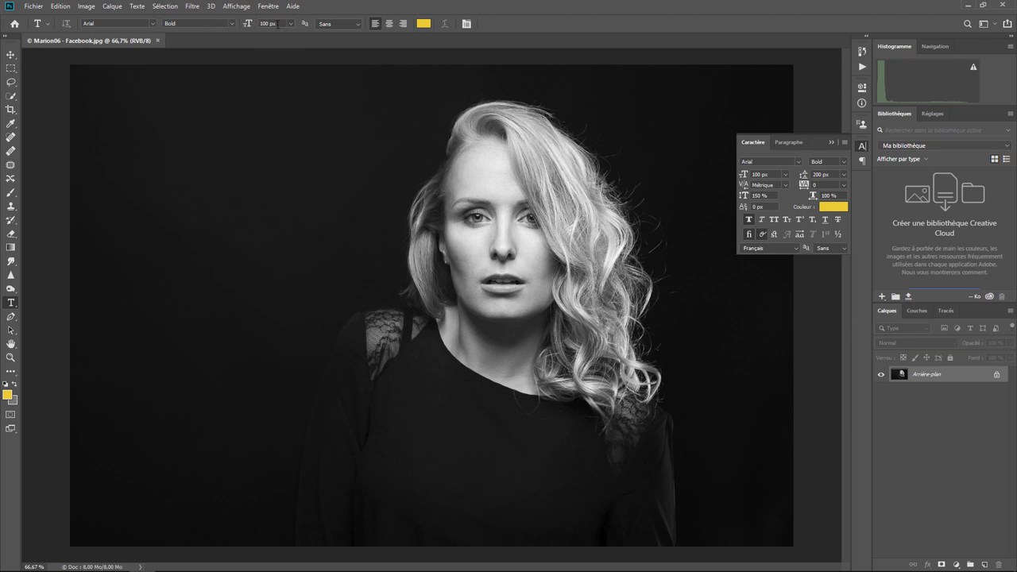
{"action": "type", "text": "200"}
Step: Type 'Marion', move it to the portrait's lower left, and zoom in on the letters
{"action": "left_click", "coordinate": [208, 277]}
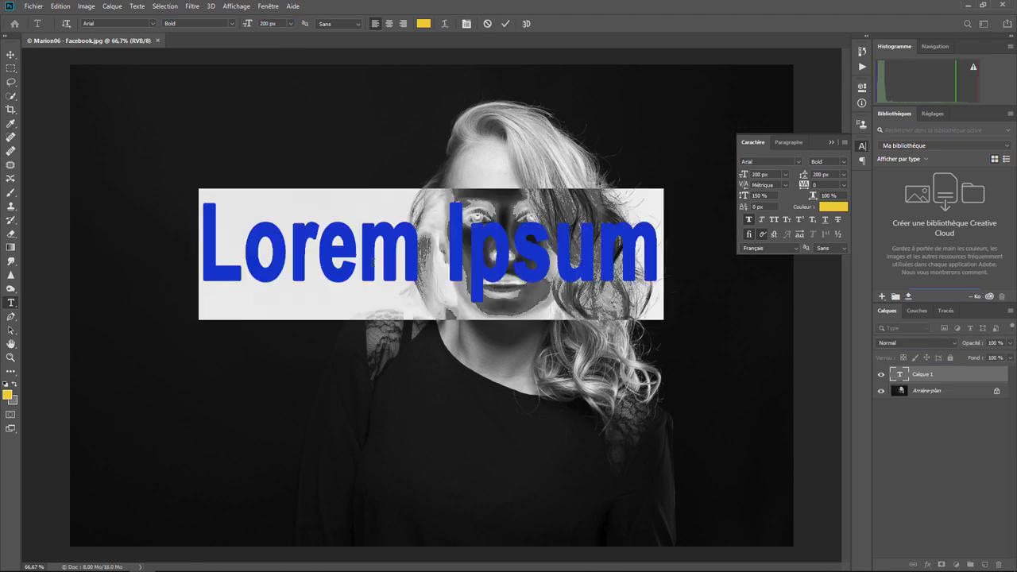
{"action": "type", "text": "Marion"}
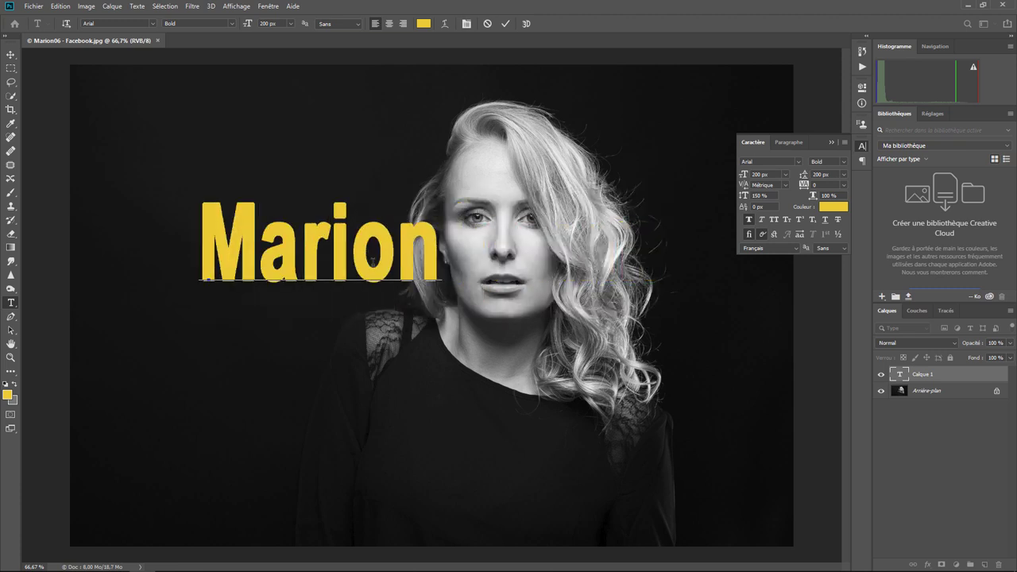
{"action": "left_click", "coordinate": [10, 57]}
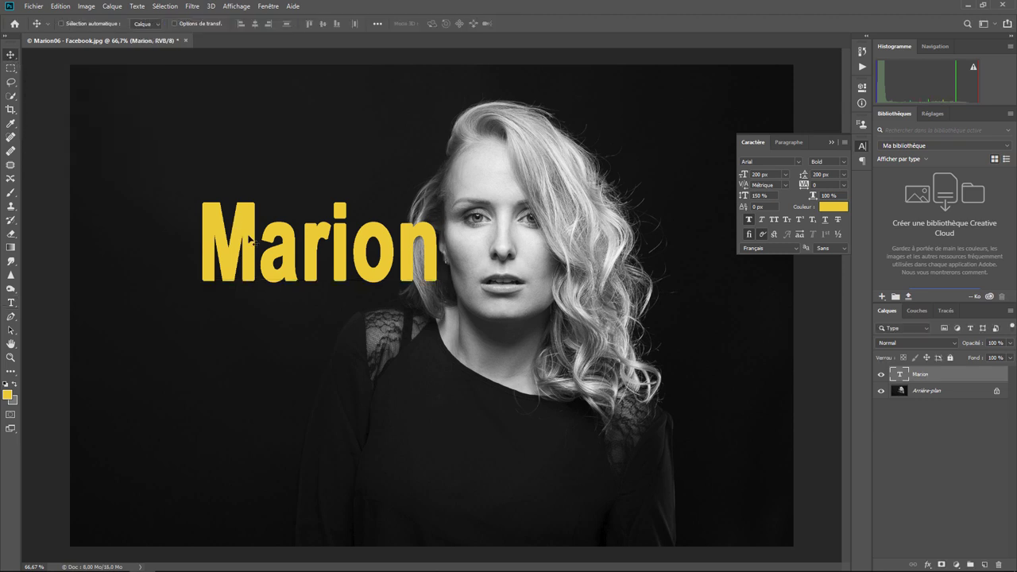
{"action": "left_click_drag", "start_coordinate": [235, 265], "coordinate": [171, 386]}
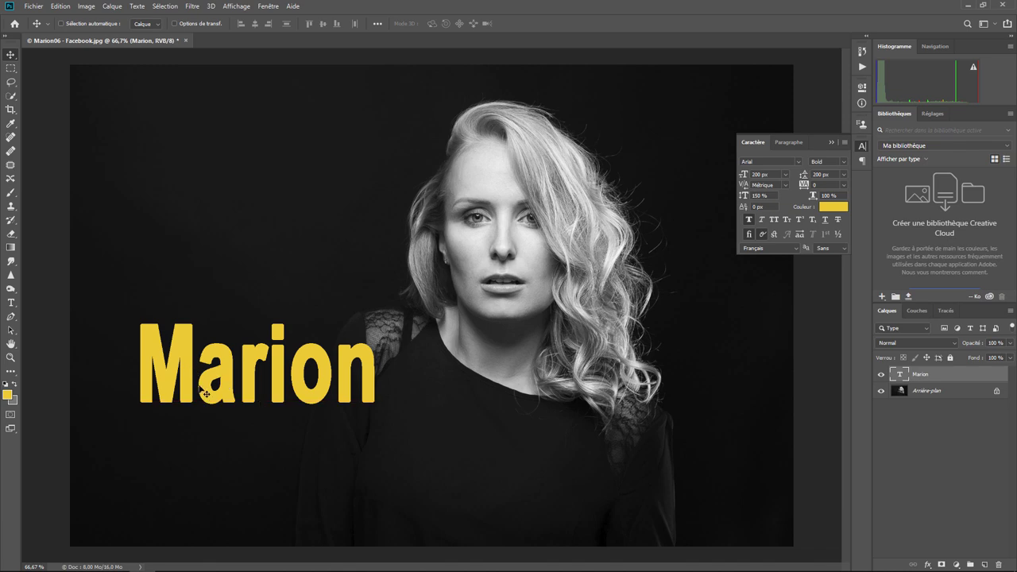
{"action": "key", "text": "ctrl+plus"}
{"action": "key", "text": "ctrl+plus"}
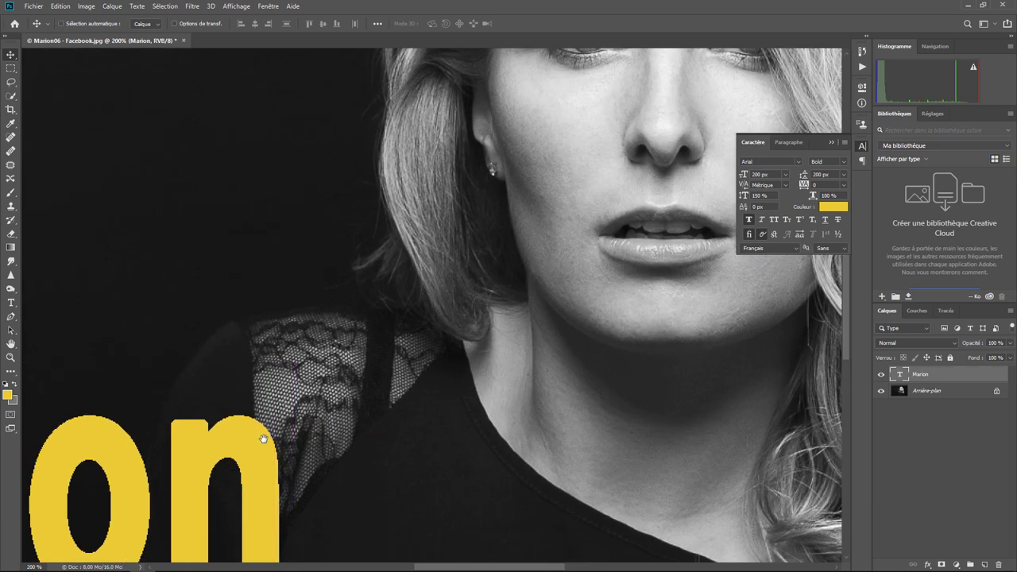
{"action": "left_click_drag", "start_coordinate": [263, 438], "coordinate": [431, 336]}
{"action": "key", "text": "ctrl+plus"}
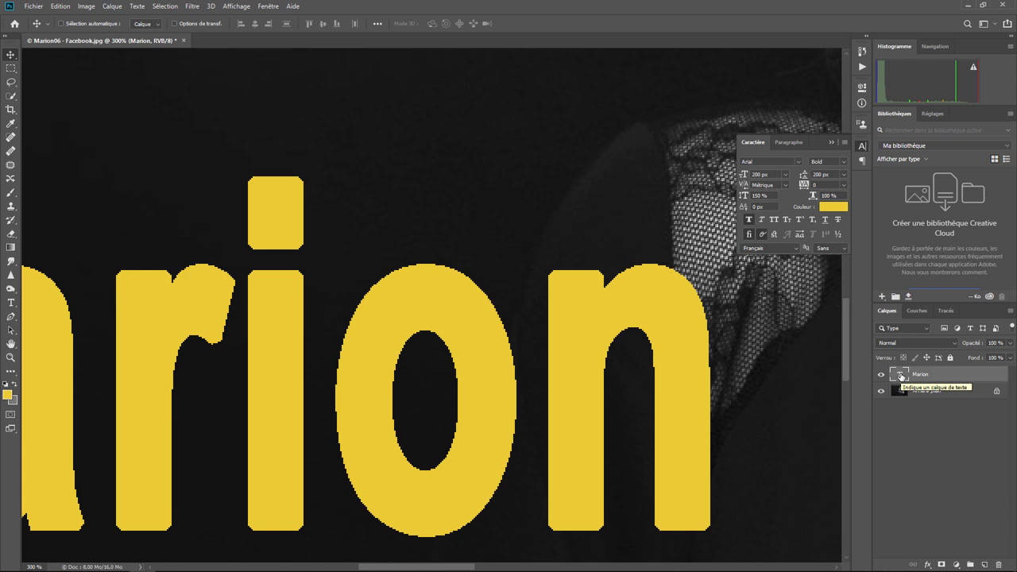
Step: Set the Marion text's anti-aliasing to Nette and inspect the letter edges
{"action": "double_click", "coordinate": [900, 376]}
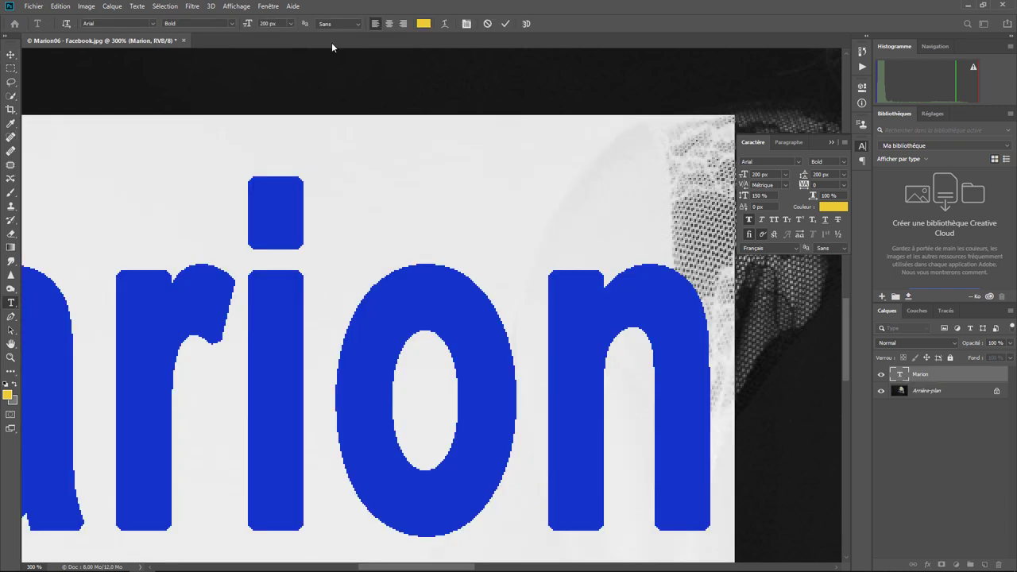
{"action": "left_click", "coordinate": [360, 26]}
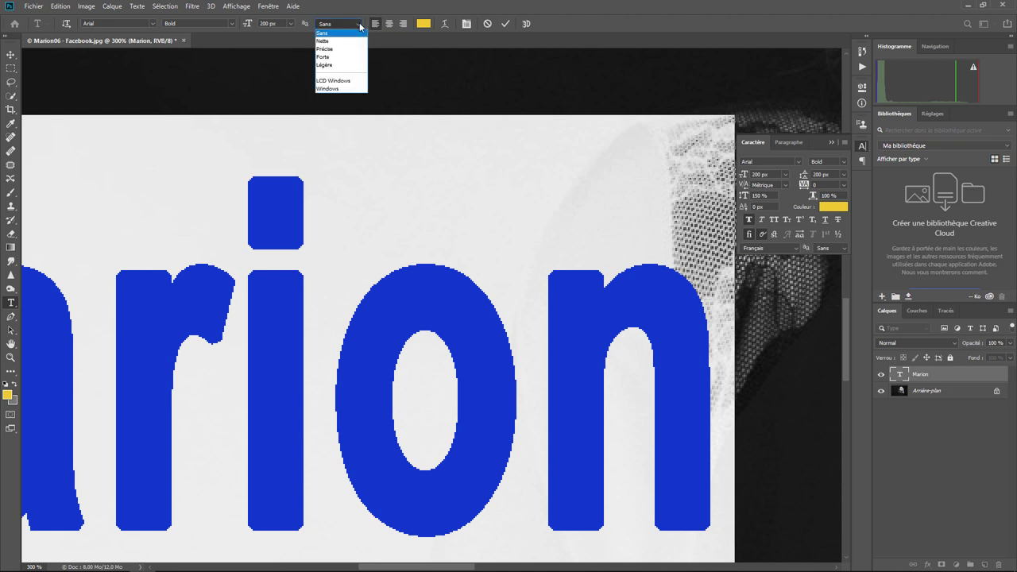
{"action": "left_click", "coordinate": [342, 46]}
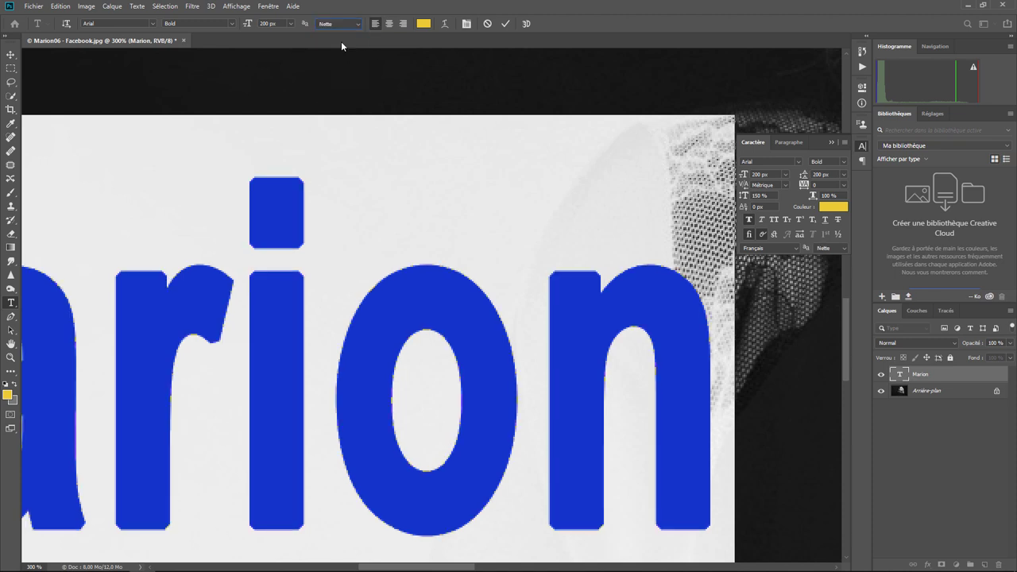
{"action": "left_click", "coordinate": [518, 343]}
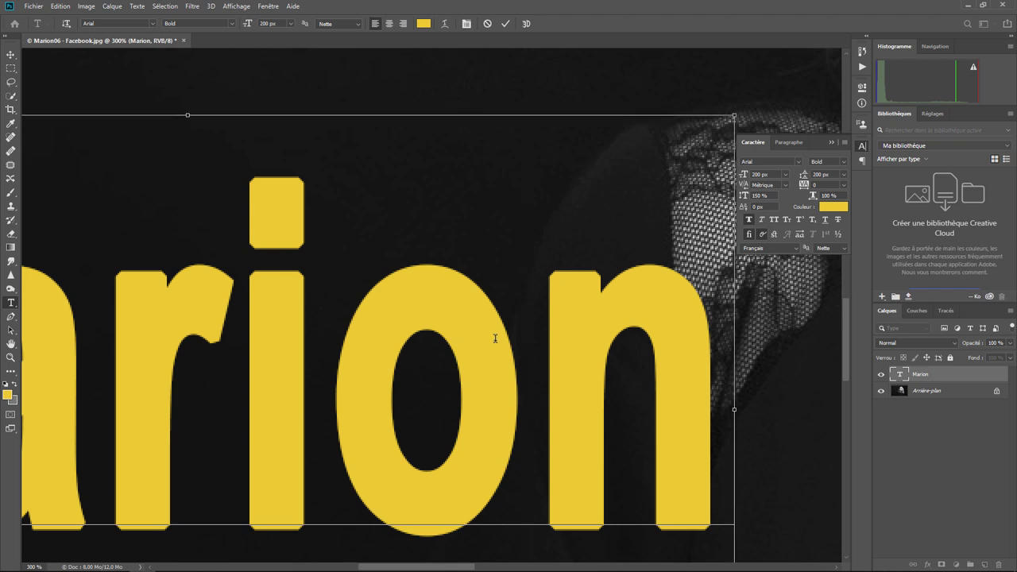
{"action": "key", "text": "ctrl+minus"}
{"action": "key", "text": "ctrl+minus"}
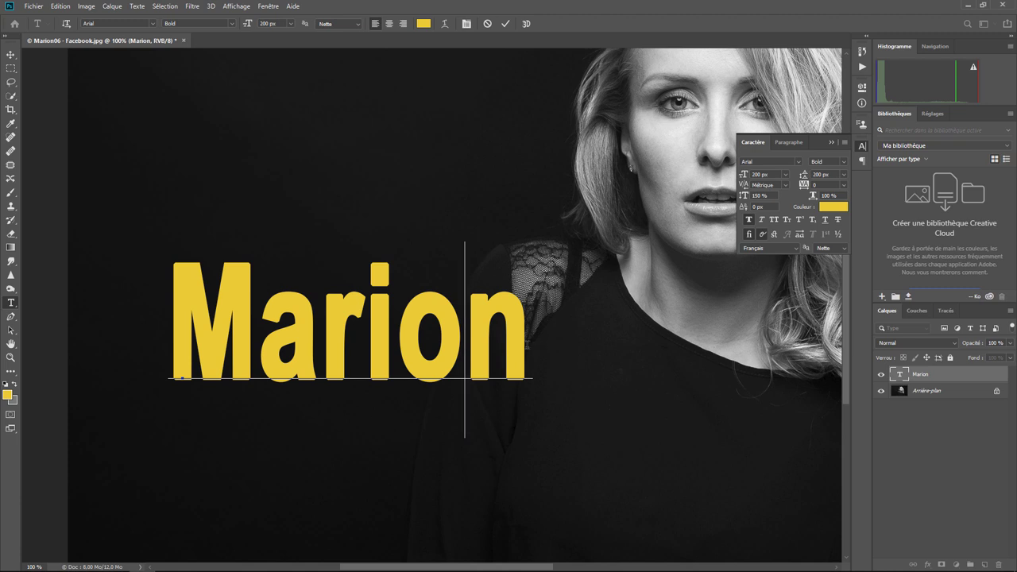
Step: Switch the anti-aliasing to Forte and compare the edges up close
{"action": "key", "text": "ctrl+a"}
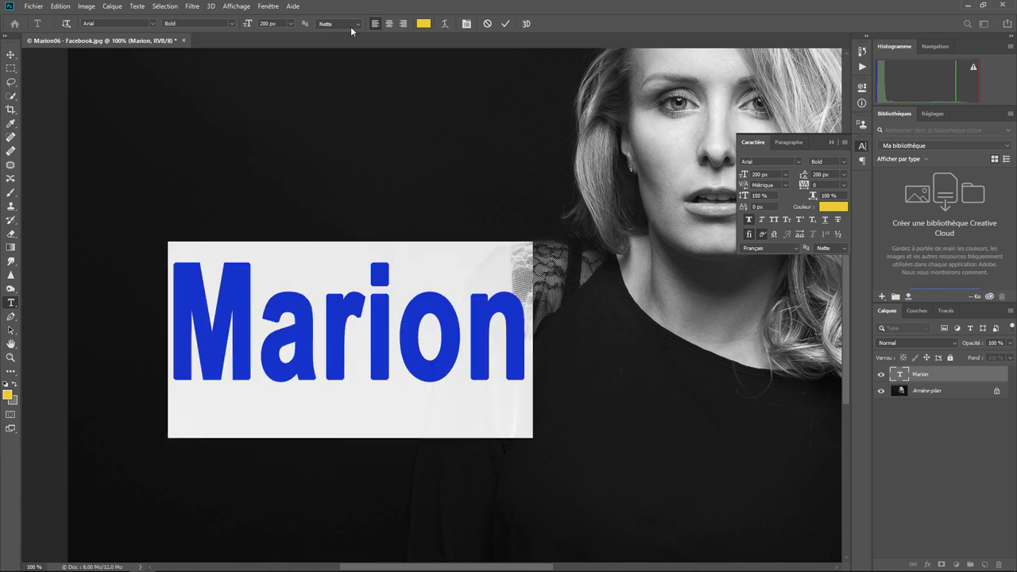
{"action": "left_click", "coordinate": [354, 24]}
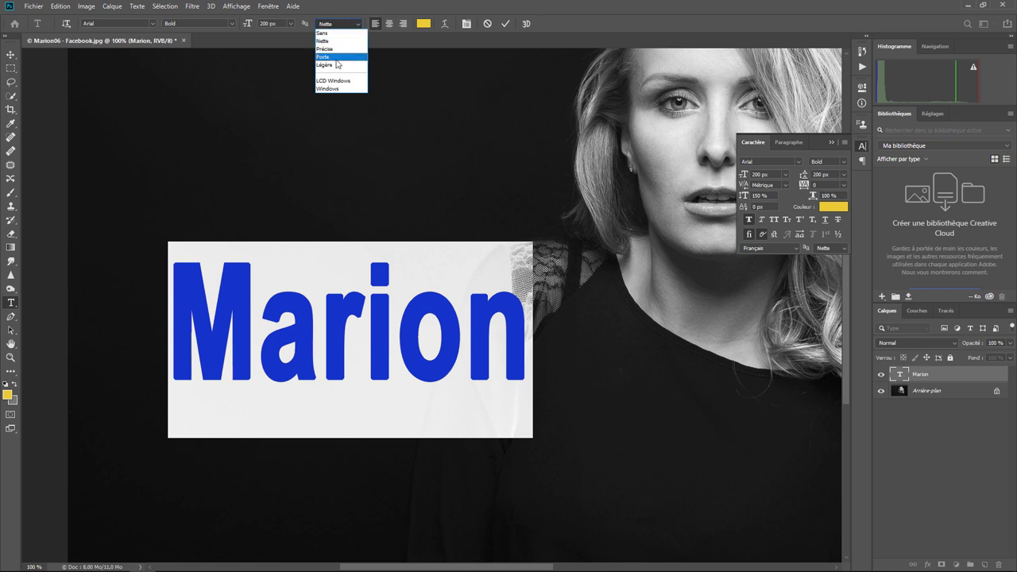
{"action": "left_click", "coordinate": [336, 58]}
{"action": "scroll", "coordinate": [440, 341], "scroll_direction": "up", "scroll_amount": 3}
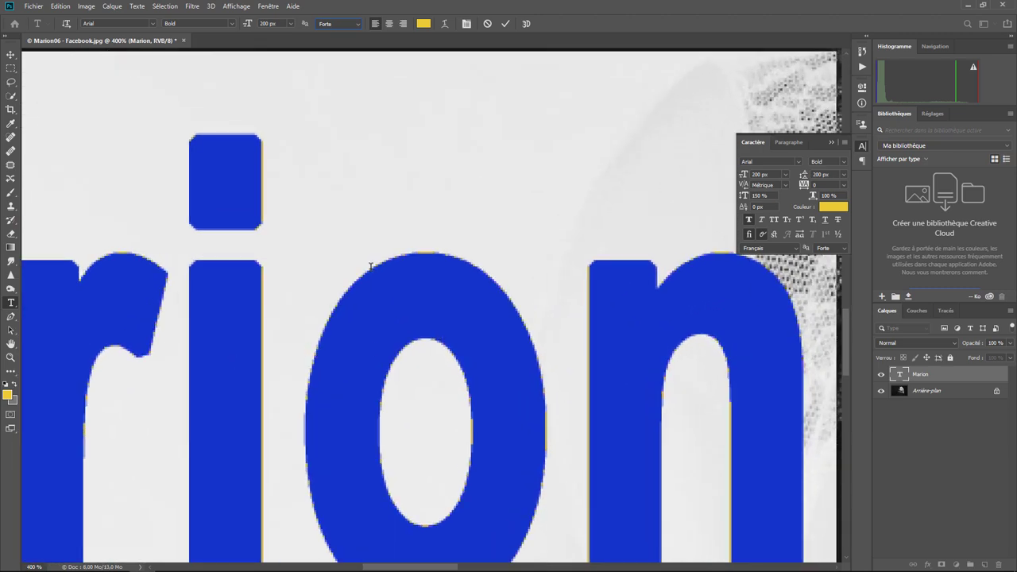
{"action": "left_click", "coordinate": [317, 345]}
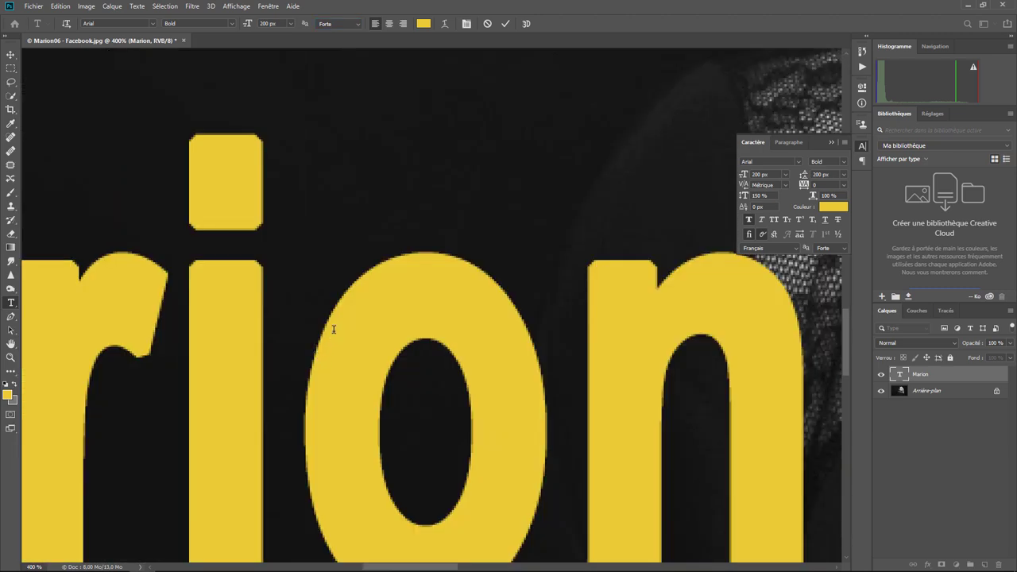
{"action": "scroll", "coordinate": [445, 302], "scroll_direction": "down", "scroll_amount": 1}
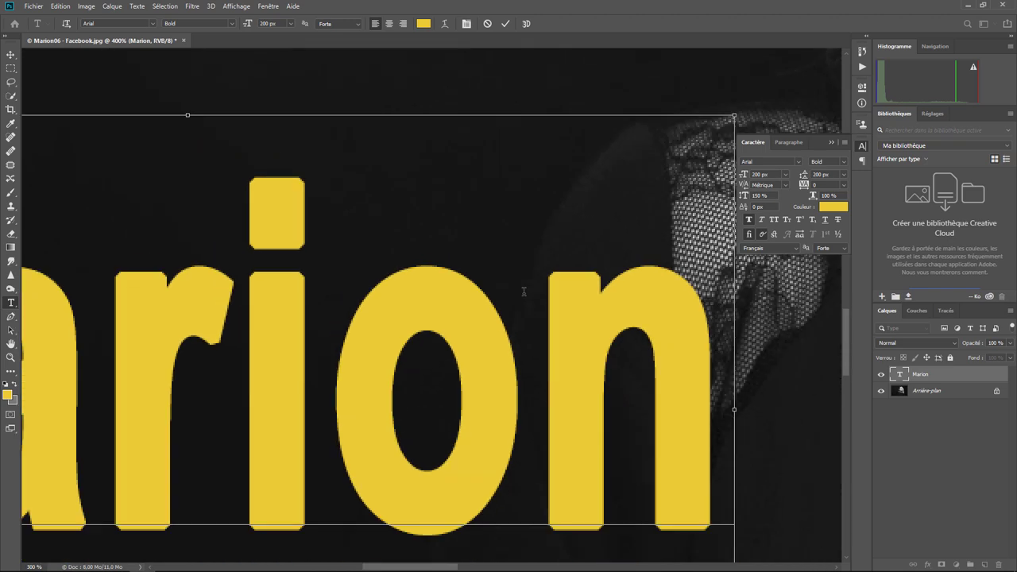
{"action": "scroll", "coordinate": [523, 292], "scroll_direction": "down", "scroll_amount": 1}
{"action": "key", "text": "ctrl+minus"}
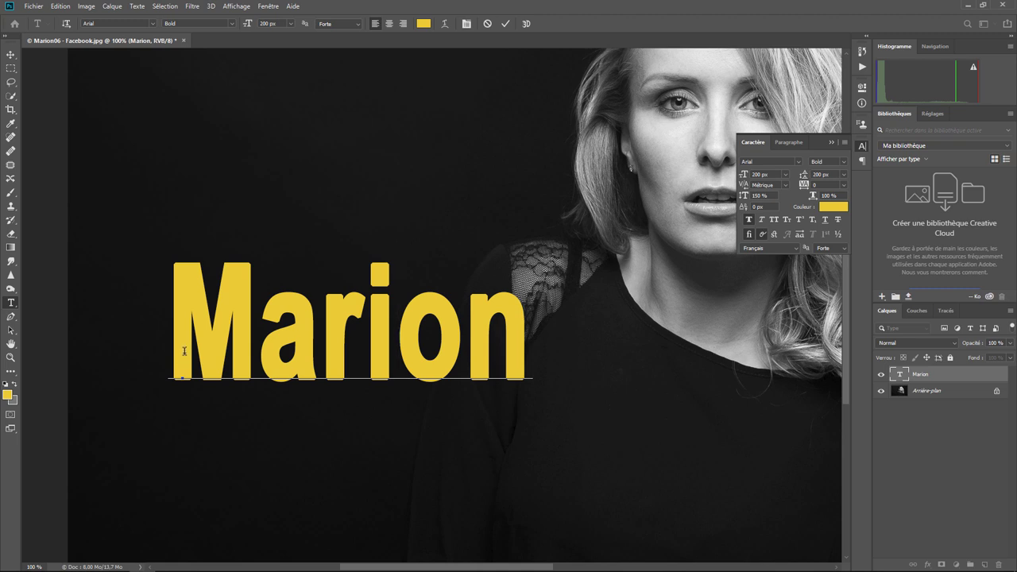
Step: Add a second line reading 'Autre ligne' below Marion
{"action": "key", "text": "End"}
{"action": "key", "text": "Home"}
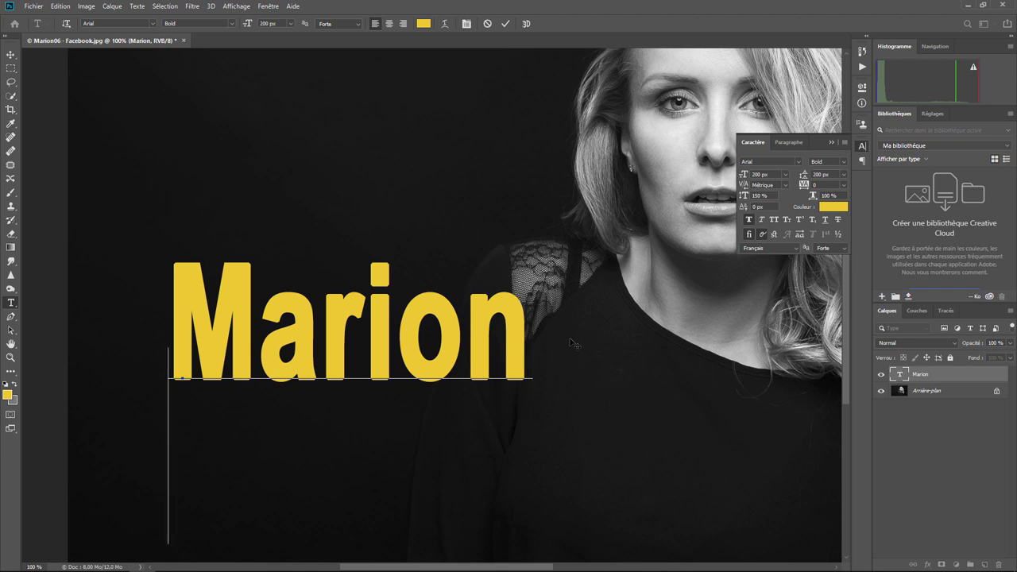
{"action": "type", "text": "Autre "}
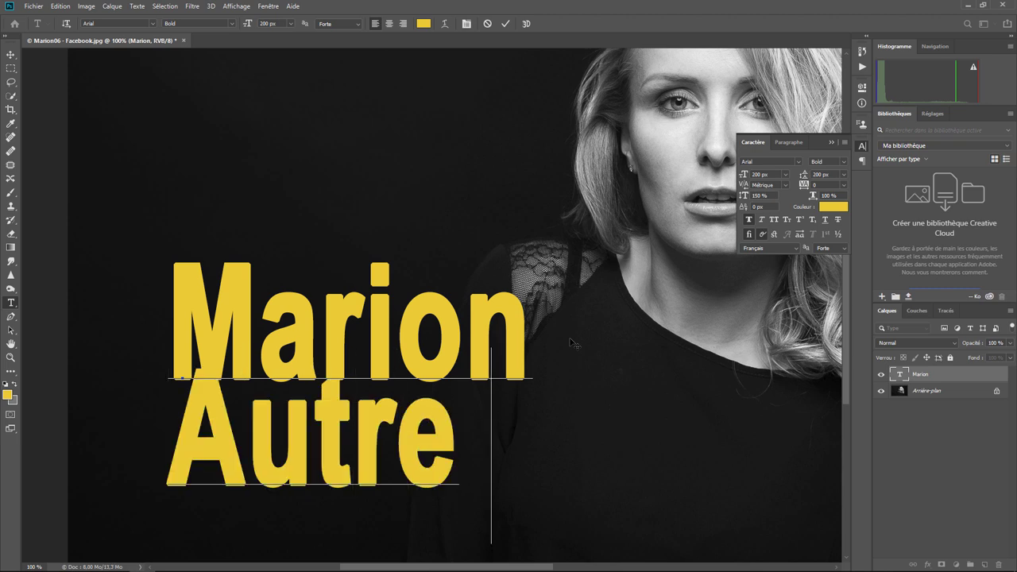
{"action": "type", "text": "ligne"}
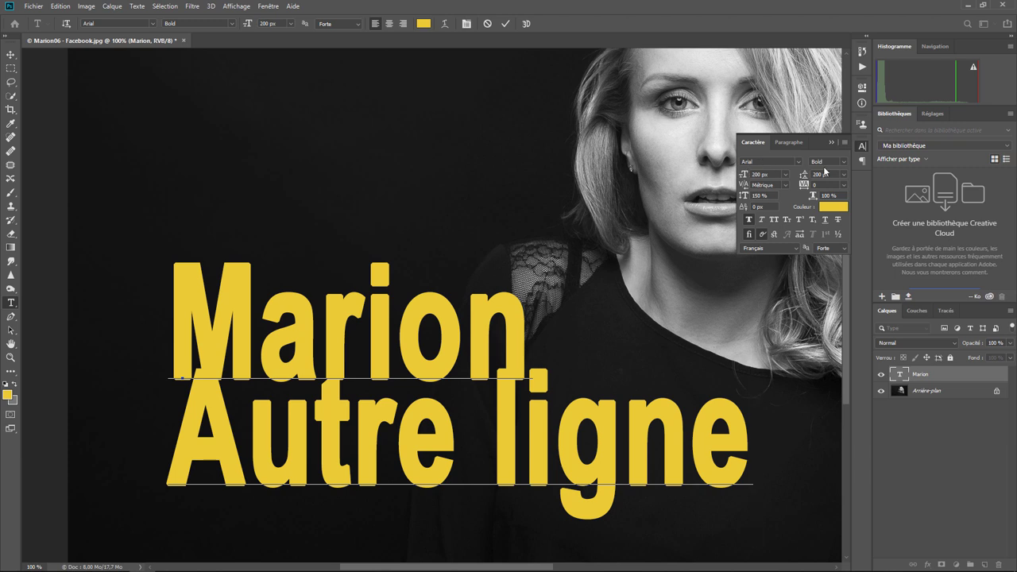
Step: Change the 'Autre ligne' line's font style to Narrow
{"action": "mouse_move", "coordinate": [181, 356]}
{"action": "left_mouse_down"}
{"action": "mouse_move", "coordinate": [660, 403]}
{"action": "mouse_move", "coordinate": [748, 425]}
{"action": "left_mouse_up"}
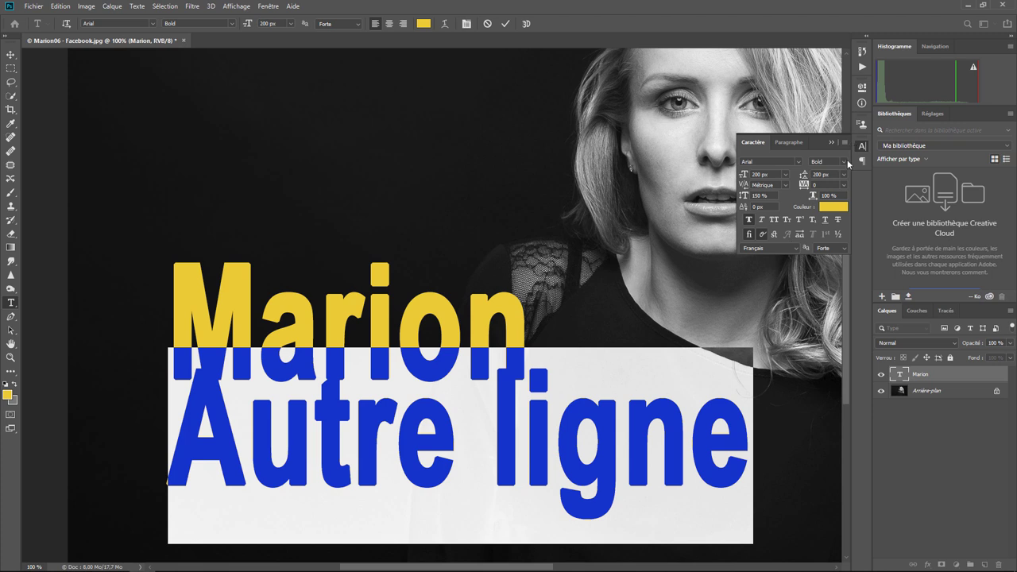
{"action": "left_click", "coordinate": [845, 166]}
{"action": "left_click", "coordinate": [836, 174]}
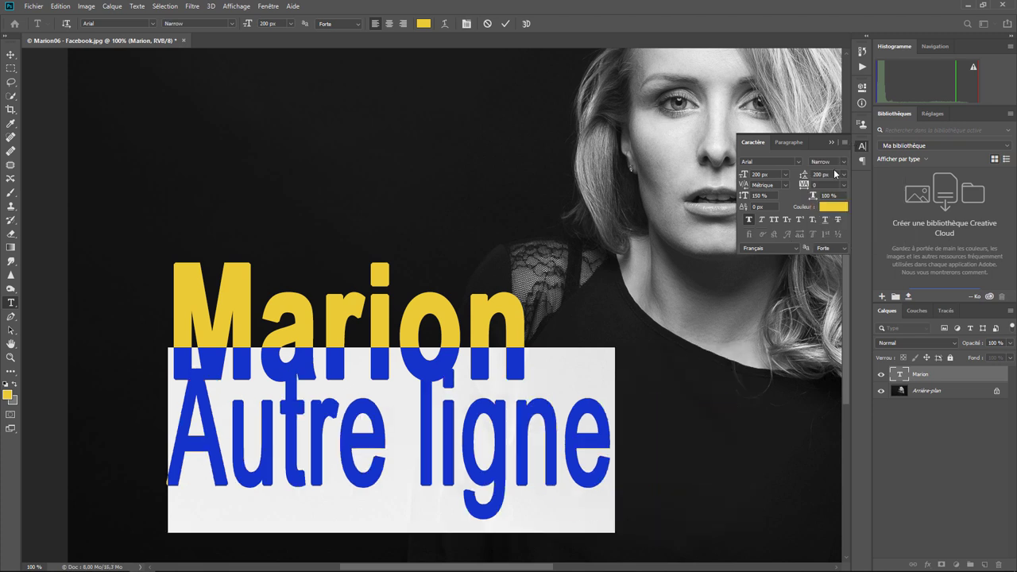
{"action": "left_click", "coordinate": [408, 406]}
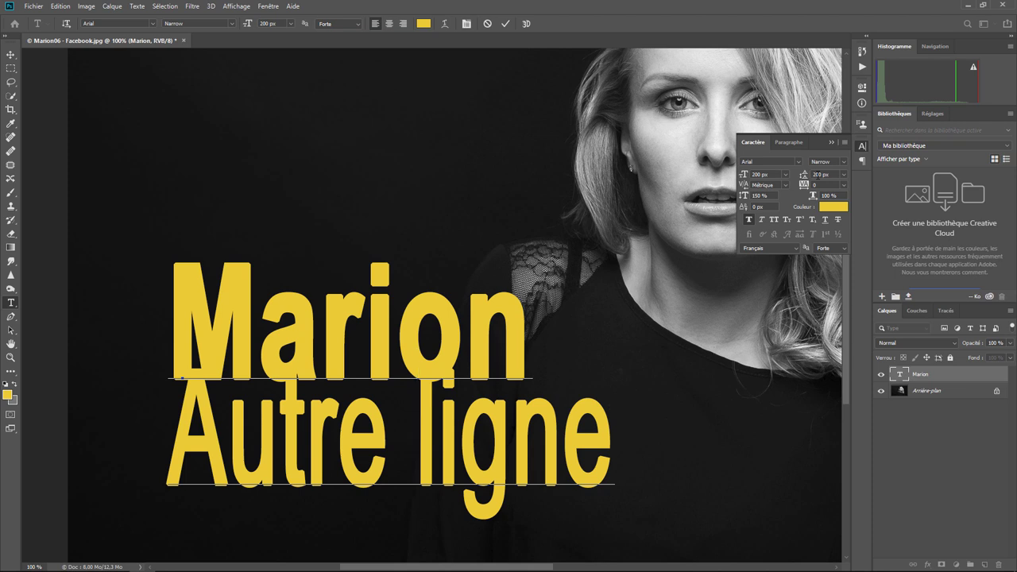
Step: Set the leading of both text lines to Auto
{"action": "left_click", "coordinate": [845, 177]}
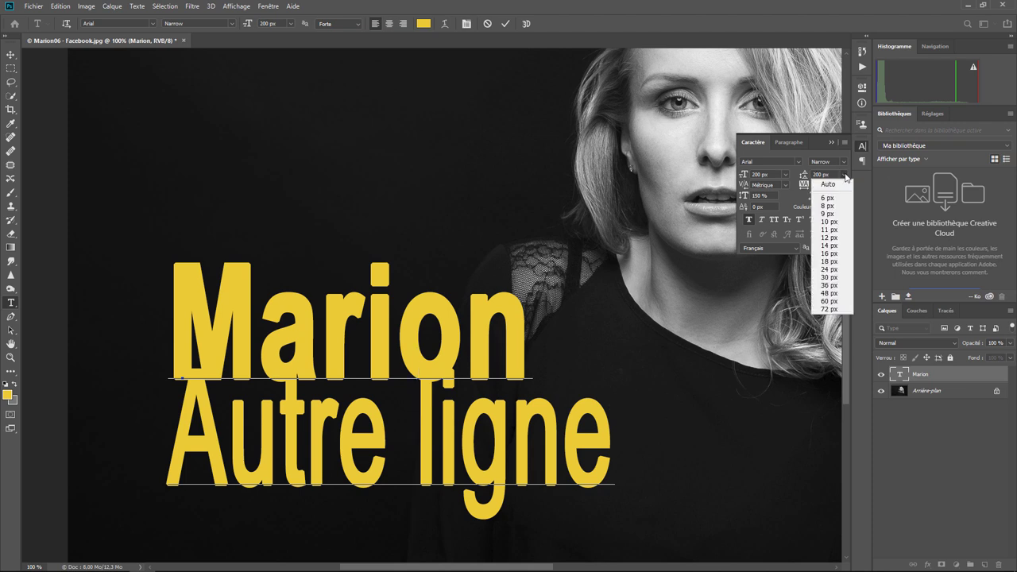
{"action": "left_click", "coordinate": [833, 187]}
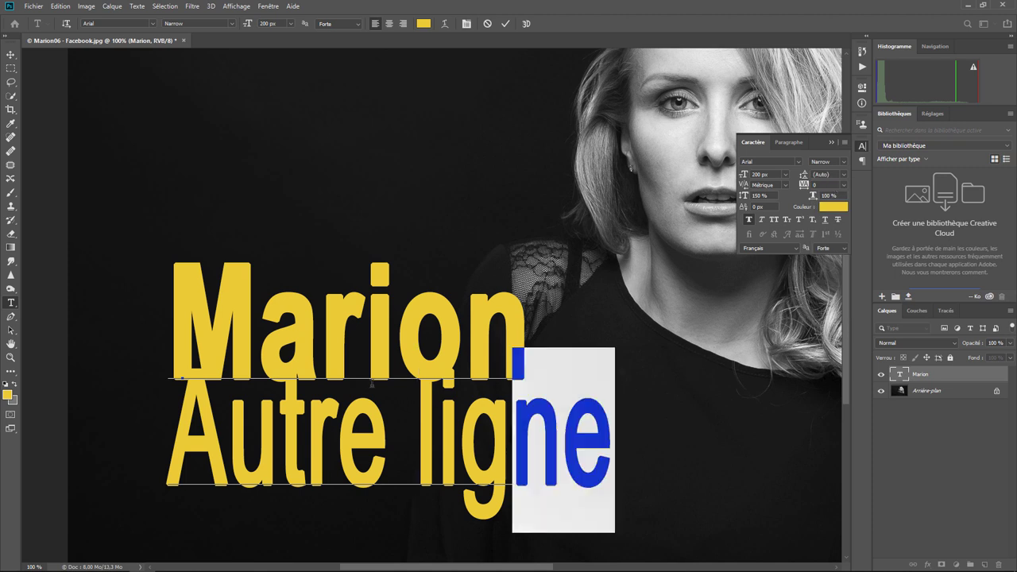
{"action": "left_click_drag", "start_coordinate": [614, 441], "coordinate": [186, 314]}
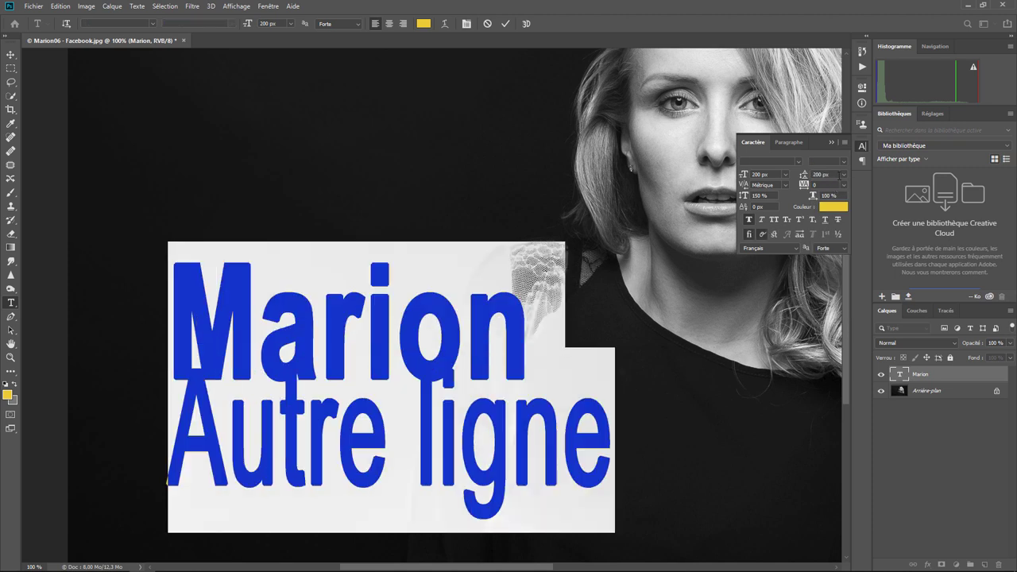
{"action": "left_click", "coordinate": [845, 178]}
{"action": "left_click", "coordinate": [834, 185]}
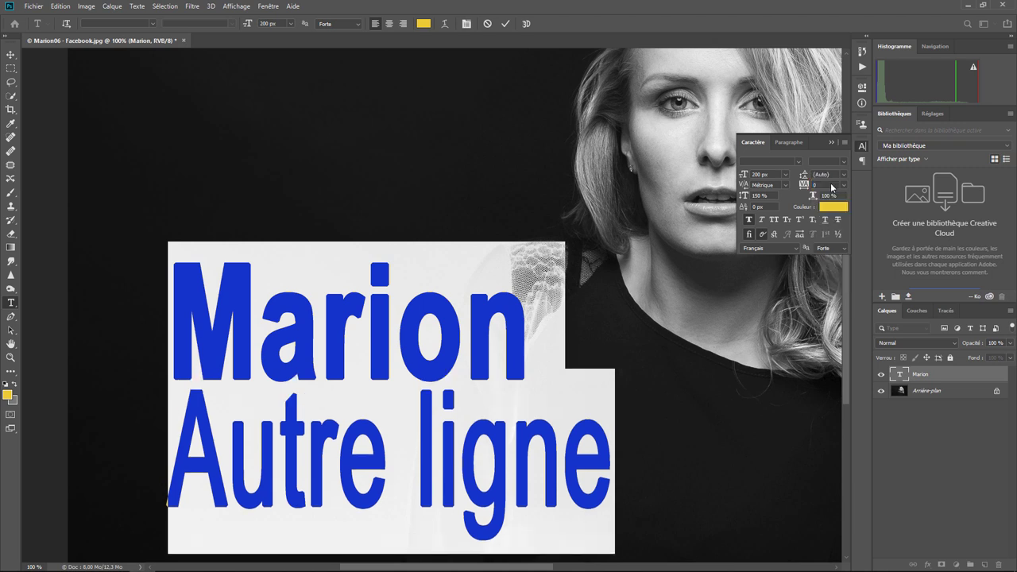
{"action": "left_click", "coordinate": [477, 377]}
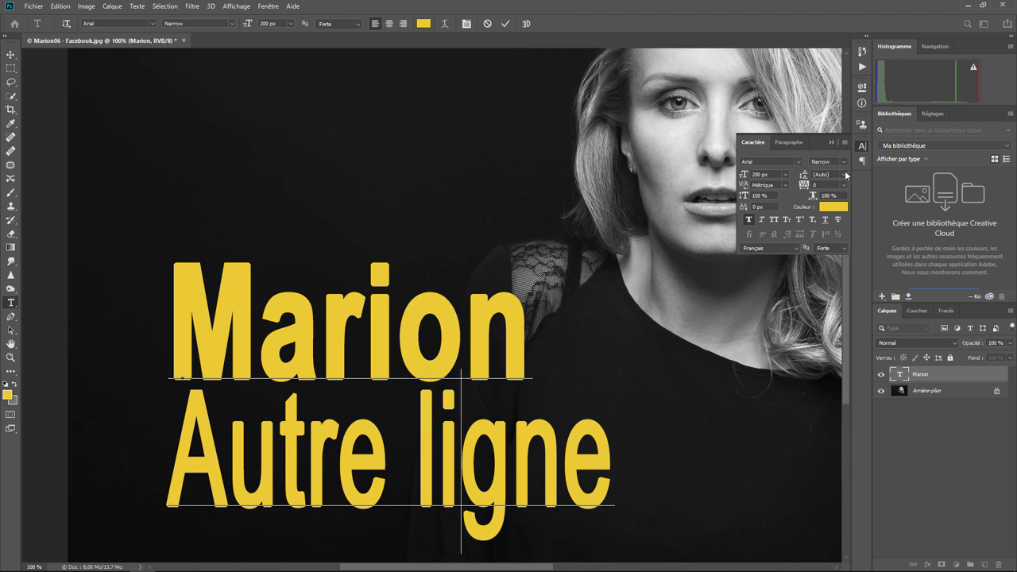
Step: Review the leading and kerning lists, keeping kerning at Métrique
{"action": "left_click", "coordinate": [844, 174]}
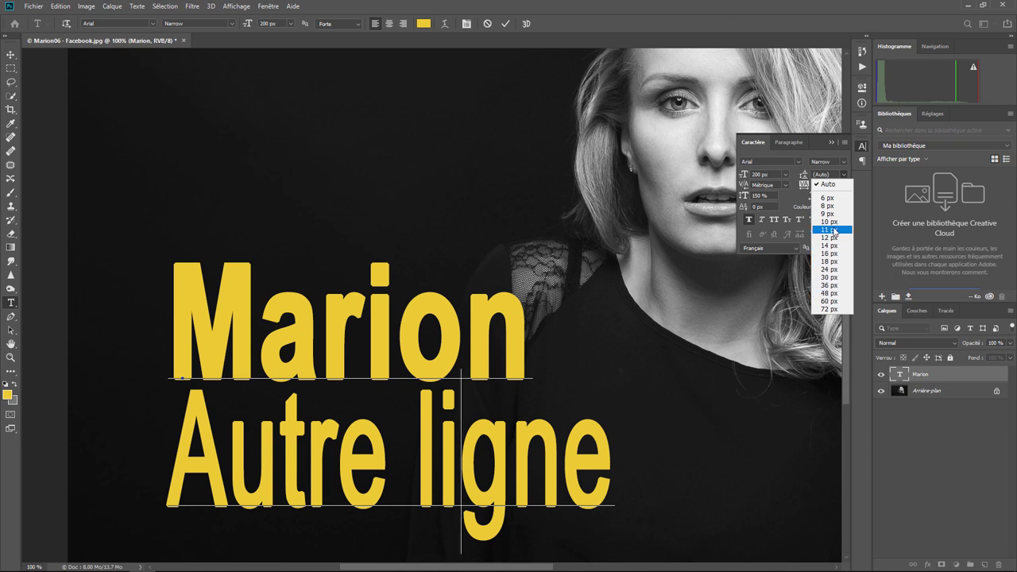
{"action": "left_click", "coordinate": [698, 293]}
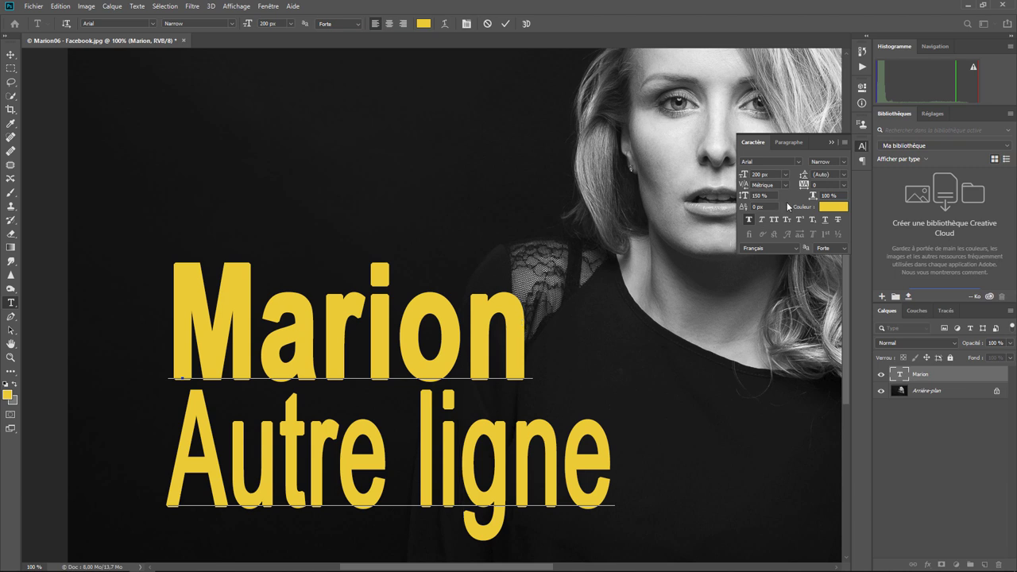
{"action": "left_click", "coordinate": [786, 187]}
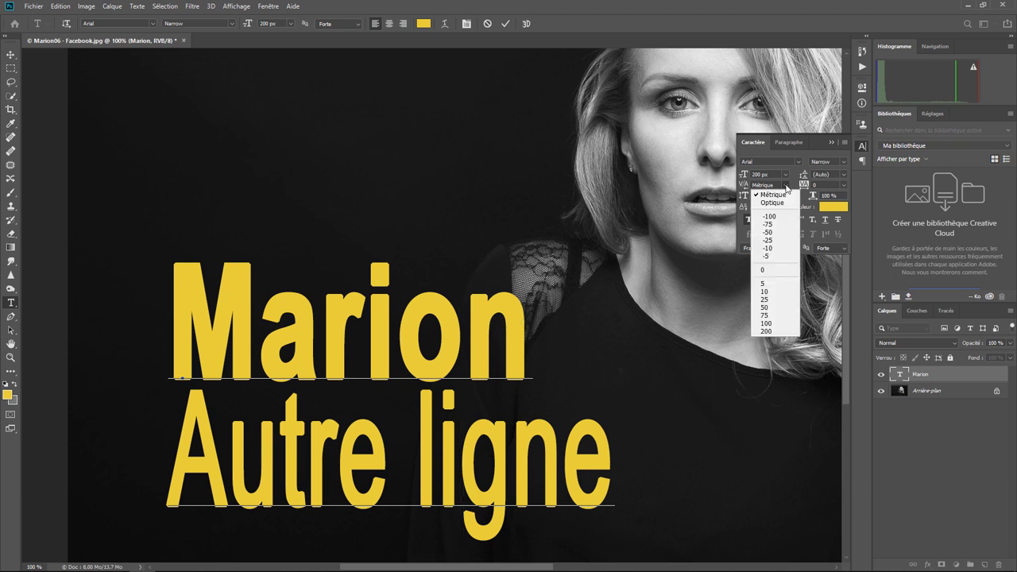
{"action": "left_click", "coordinate": [786, 187]}
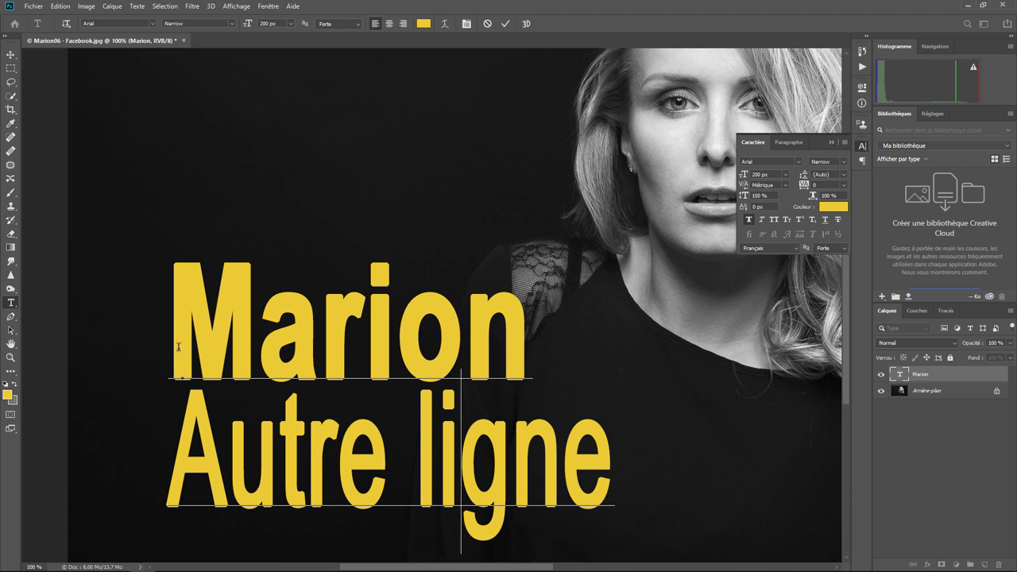
Step: Reset the vertical scale of all the text to 100%
{"action": "left_click_drag", "start_coordinate": [175, 347], "coordinate": [591, 419]}
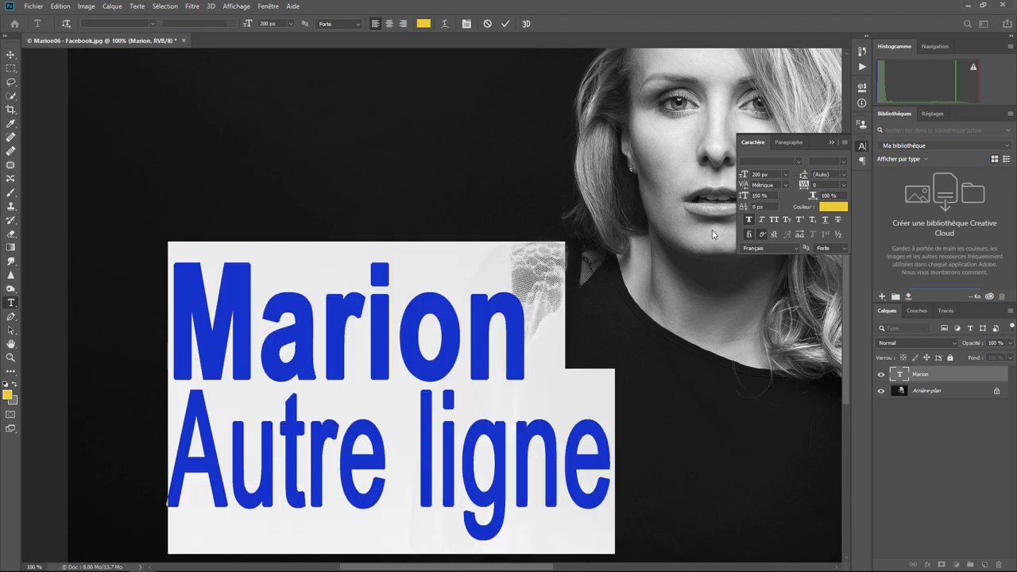
{"action": "left_click", "coordinate": [759, 196]}
{"action": "type", "text": "100"}
{"action": "key", "text": "Tab"}
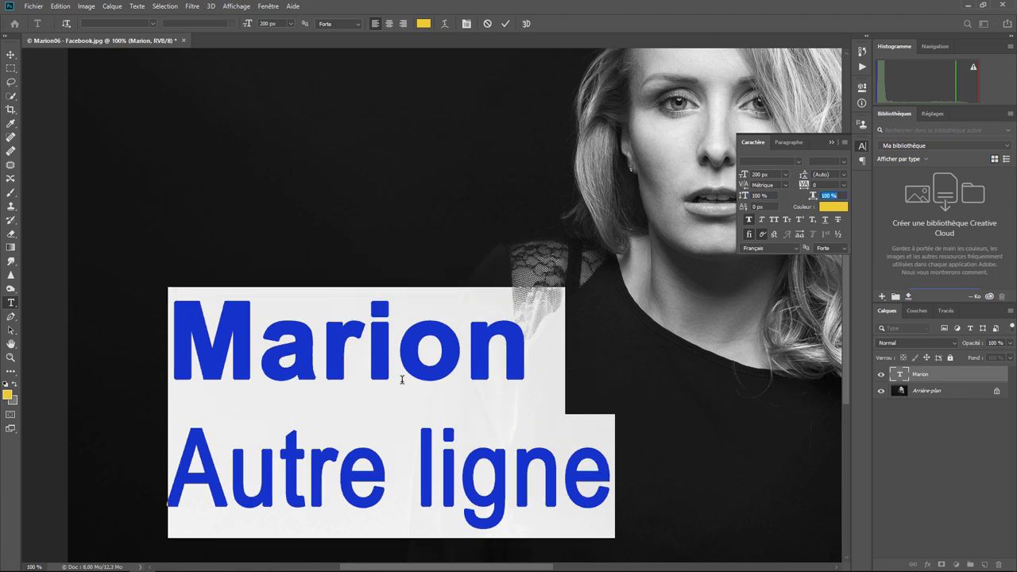
Step: Stretch the letters 'ri' in Marion to 200% vertical scale
{"action": "left_click", "coordinate": [365, 359]}
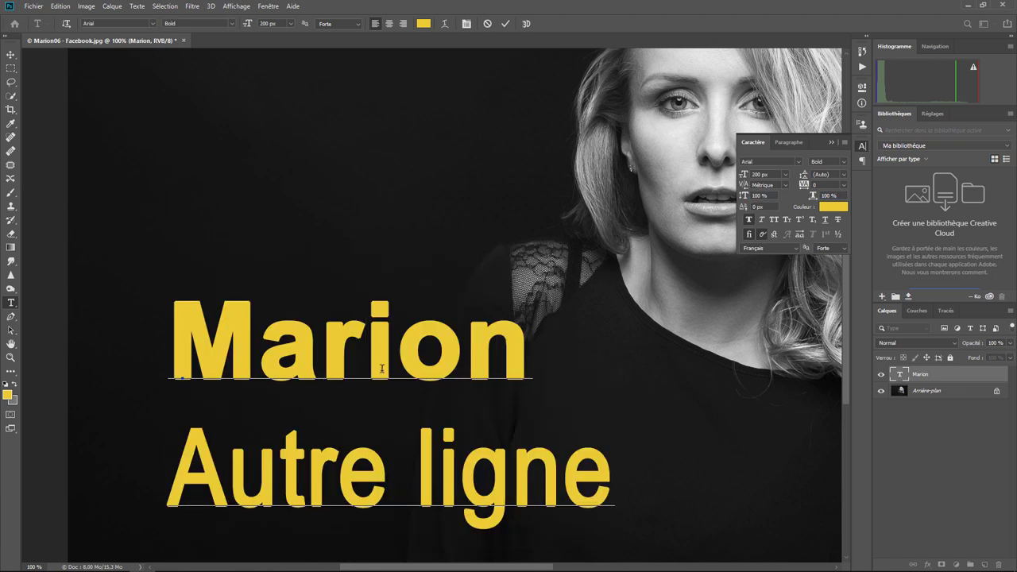
{"action": "left_click", "coordinate": [332, 359]}
{"action": "left_click", "coordinate": [390, 353], "text": "shift"}
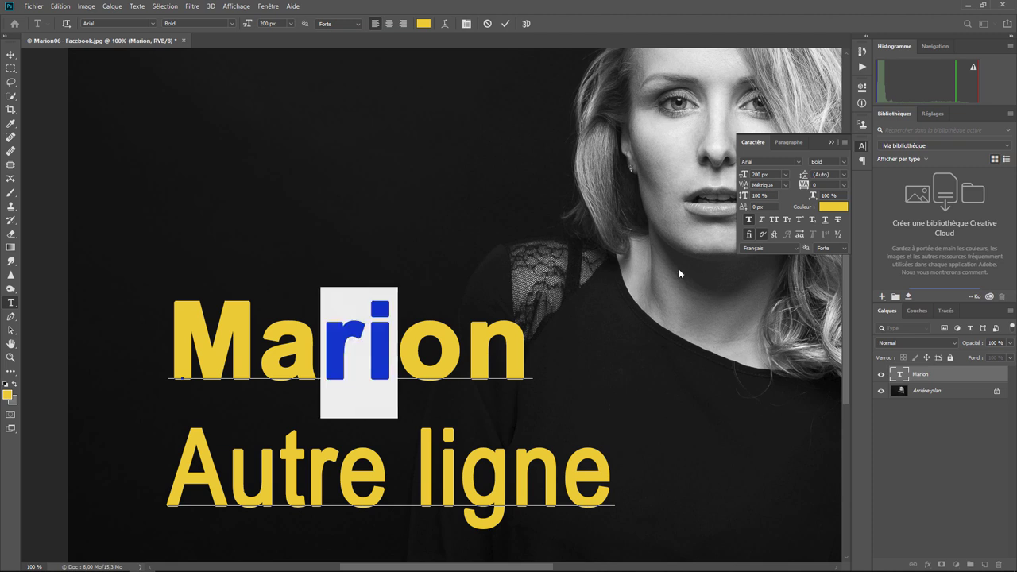
{"action": "left_click", "coordinate": [762, 195]}
{"action": "type", "text": "200"}
{"action": "key", "text": "Return"}
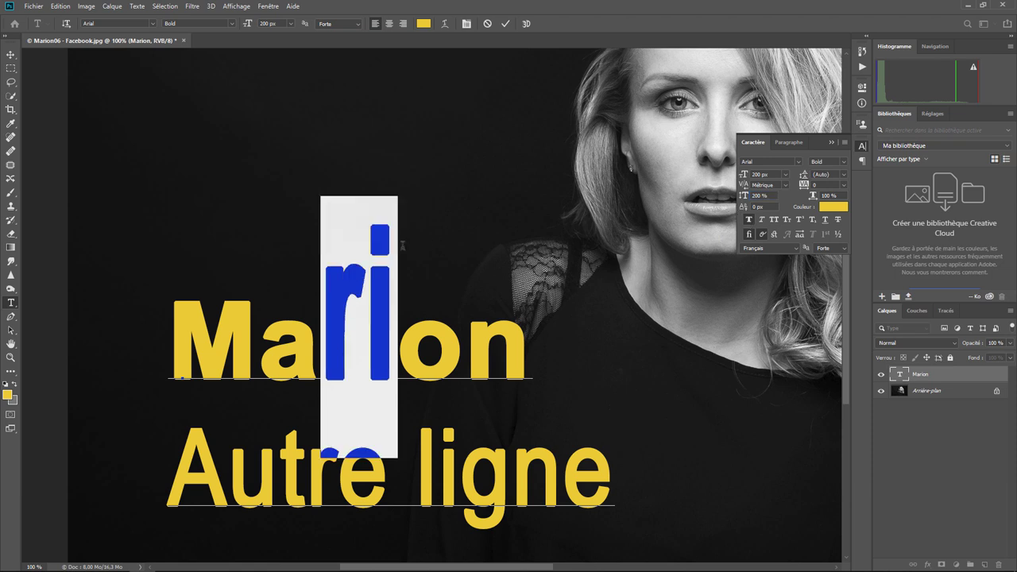
{"action": "left_click", "coordinate": [411, 243]}
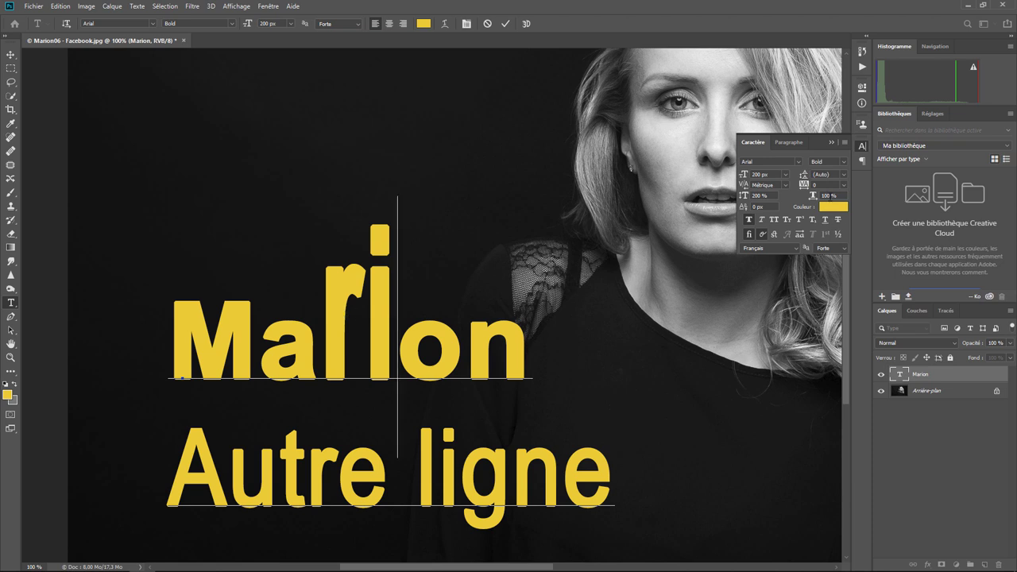
Step: Widen Marion's final 'n' to 200% horizontal scale
{"action": "left_click_drag", "start_coordinate": [471, 356], "coordinate": [522, 353]}
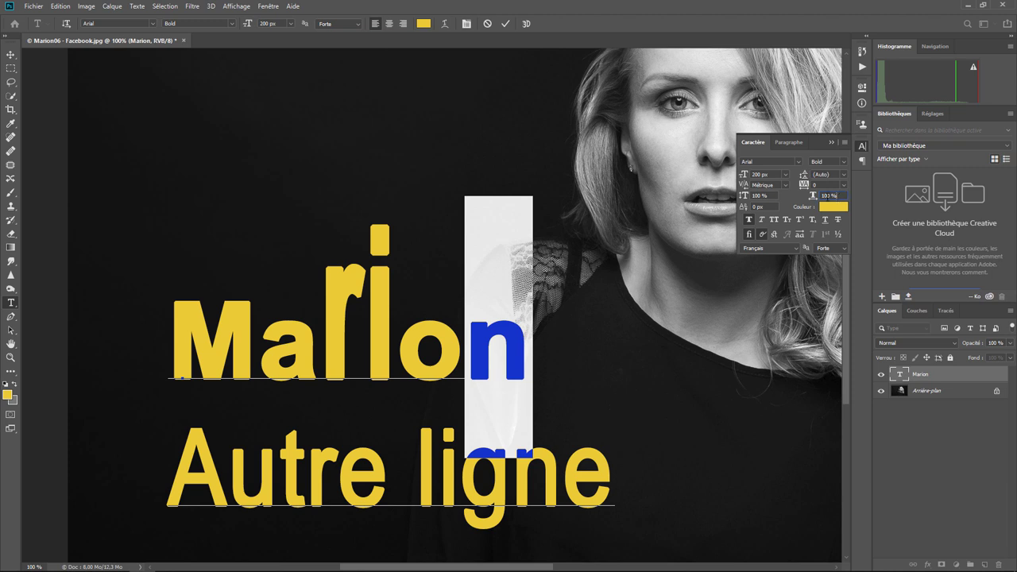
{"action": "type", "text": "200"}
{"action": "key", "text": "Return"}
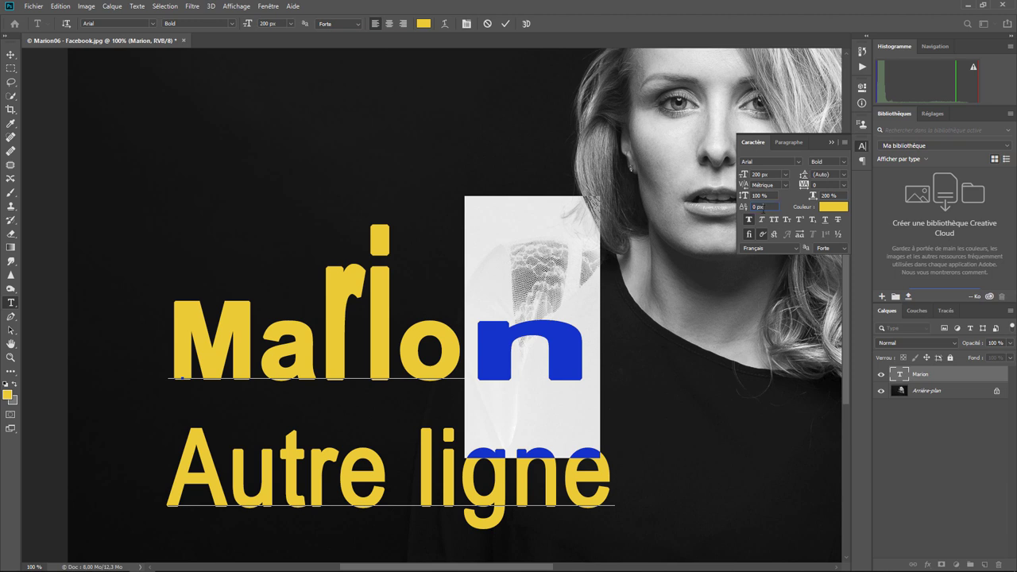
{"action": "left_click", "coordinate": [519, 358]}
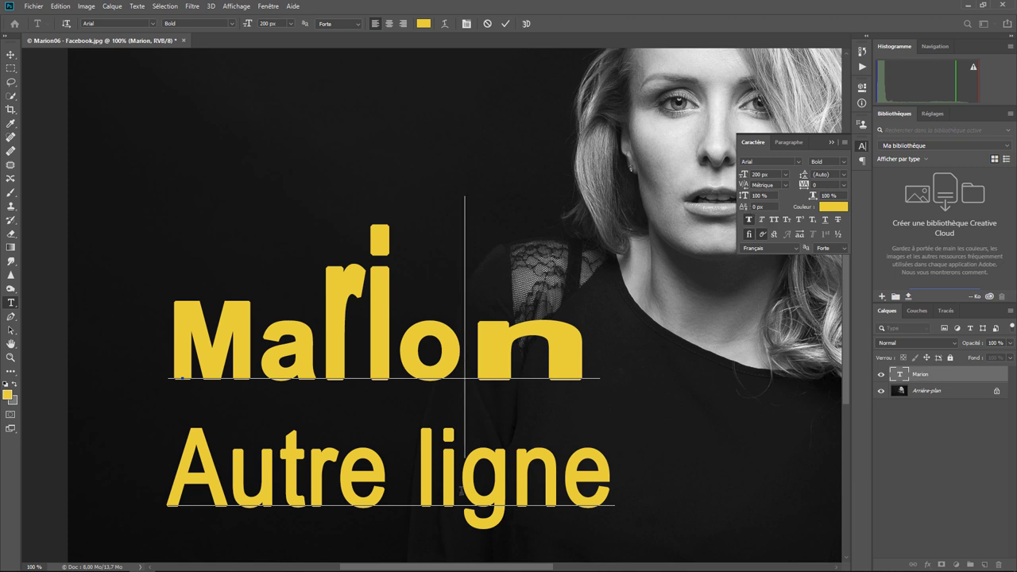
Step: Give the 'g' in 'ligne' a -50 px baseline shift
{"action": "left_click_drag", "start_coordinate": [465, 485], "coordinate": [495, 481]}
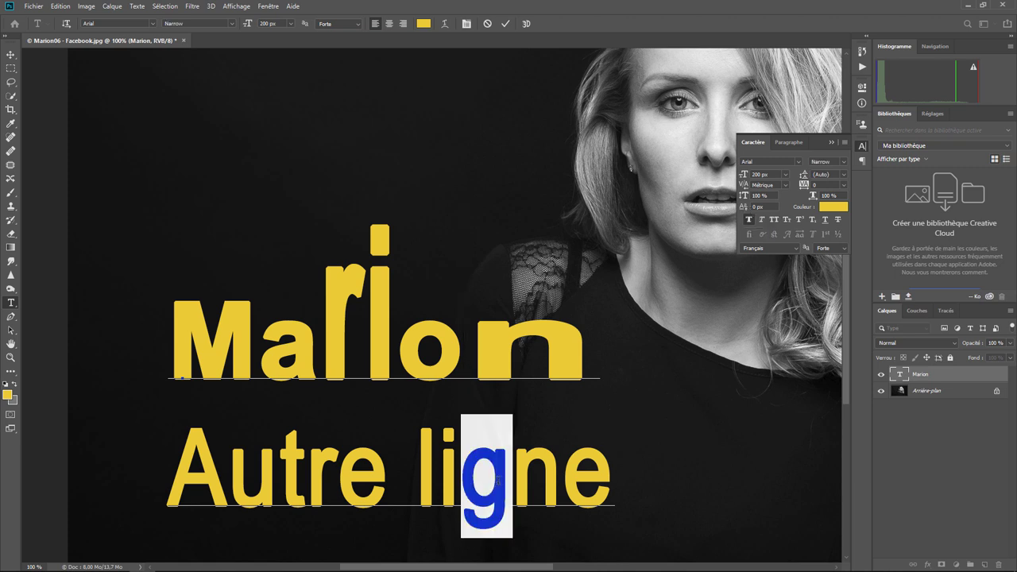
{"action": "left_click", "coordinate": [761, 206]}
{"action": "type", "text": "-50"}
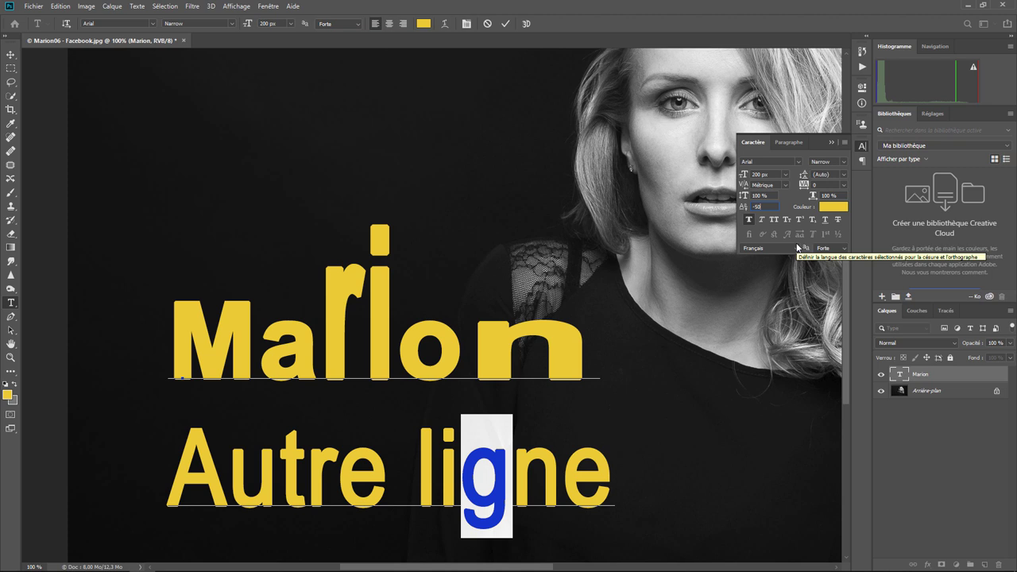
{"action": "key", "text": "Return"}
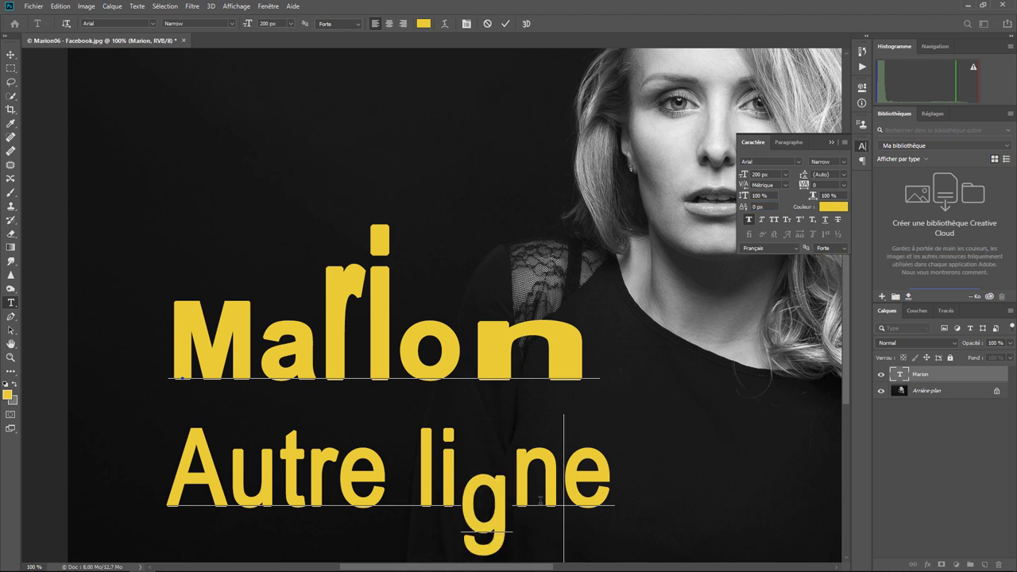
{"action": "left_click", "coordinate": [543, 501]}
{"action": "left_click", "coordinate": [497, 404]}
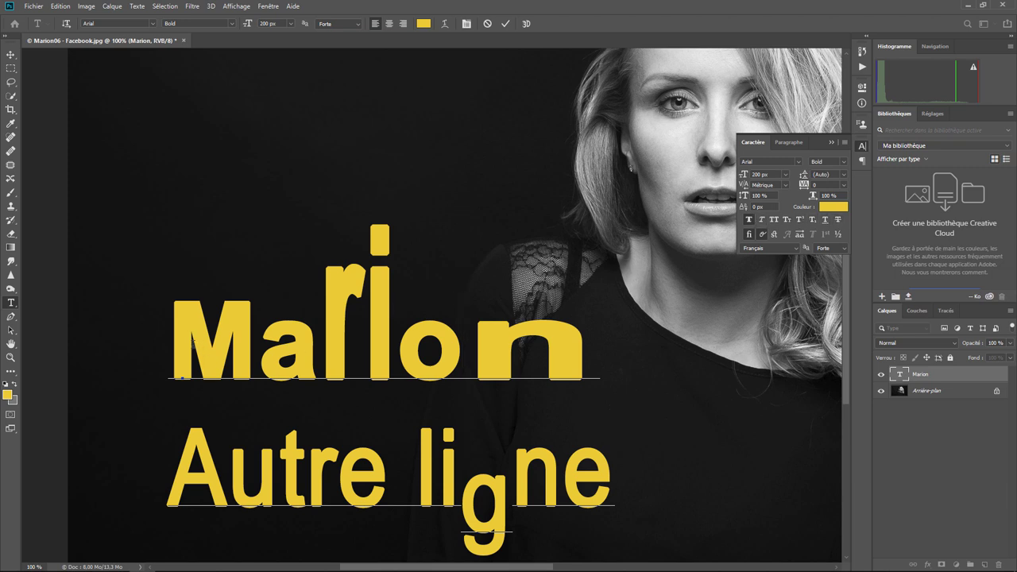
Step: Set the M of Marion to the Arial Regular font style
{"action": "left_click_drag", "start_coordinate": [187, 345], "coordinate": [230, 346]}
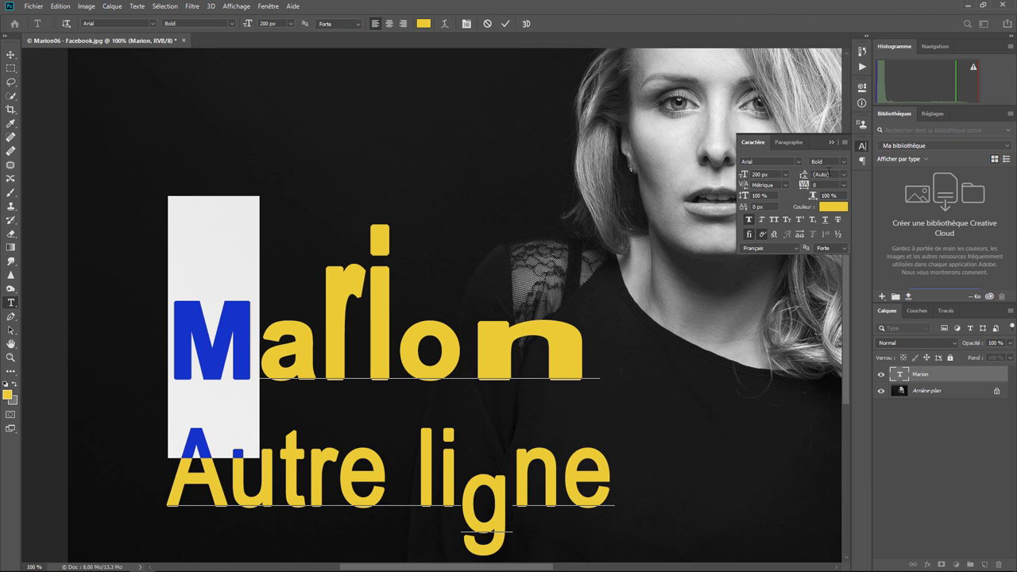
{"action": "left_click", "coordinate": [843, 162]}
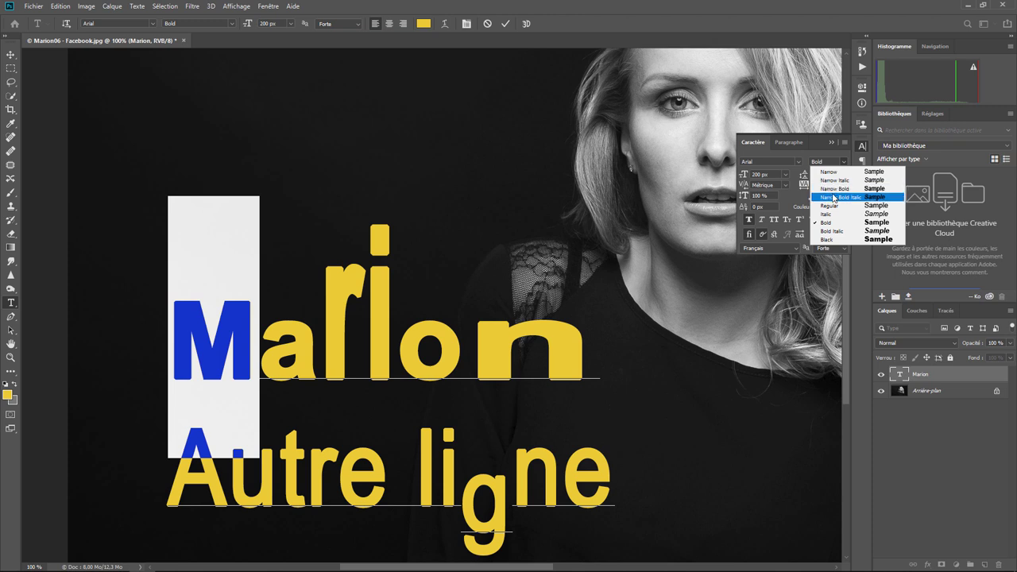
{"action": "left_click", "coordinate": [830, 206]}
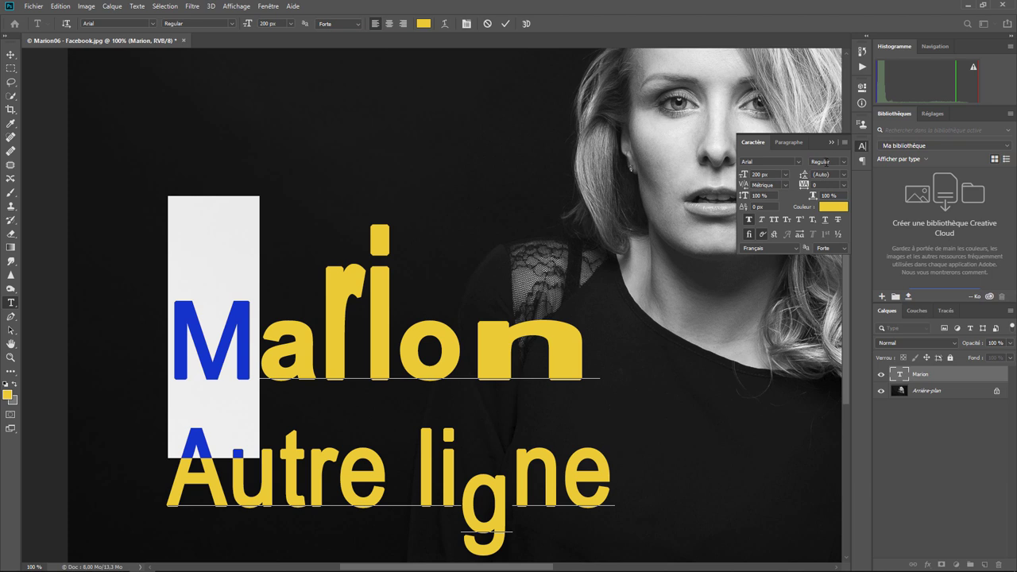
{"action": "left_click", "coordinate": [424, 355]}
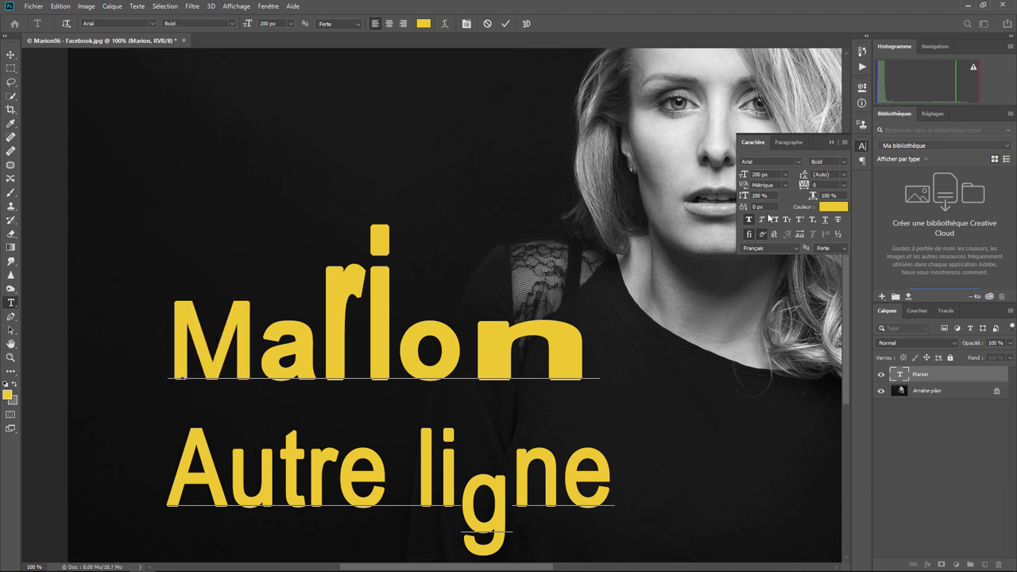
{"action": "left_click", "coordinate": [843, 162]}
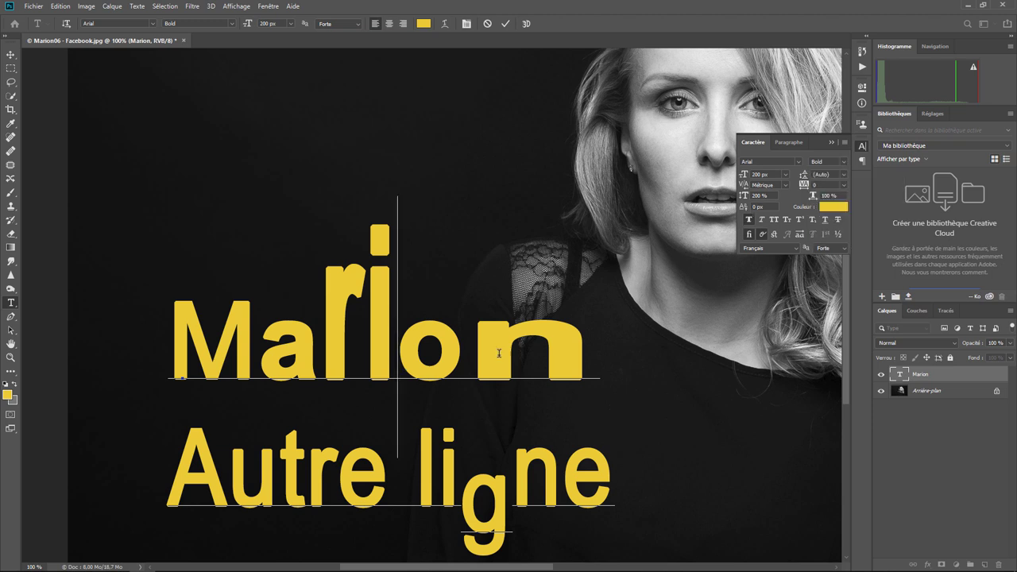
Step: Reselect the M and toggle Faux Bold until it is off
{"action": "left_click_drag", "start_coordinate": [170, 349], "coordinate": [253, 356]}
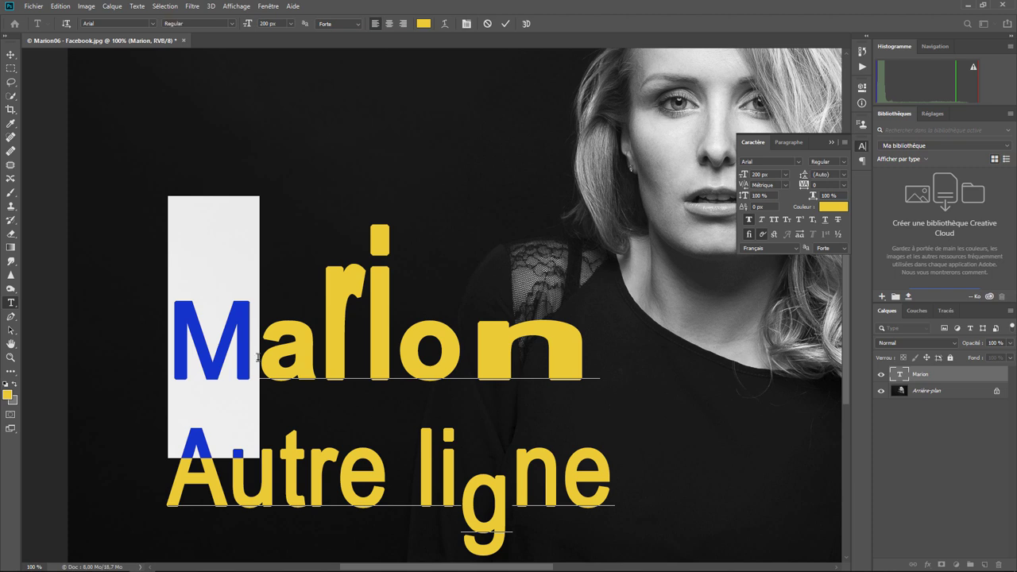
{"action": "left_click", "coordinate": [749, 223]}
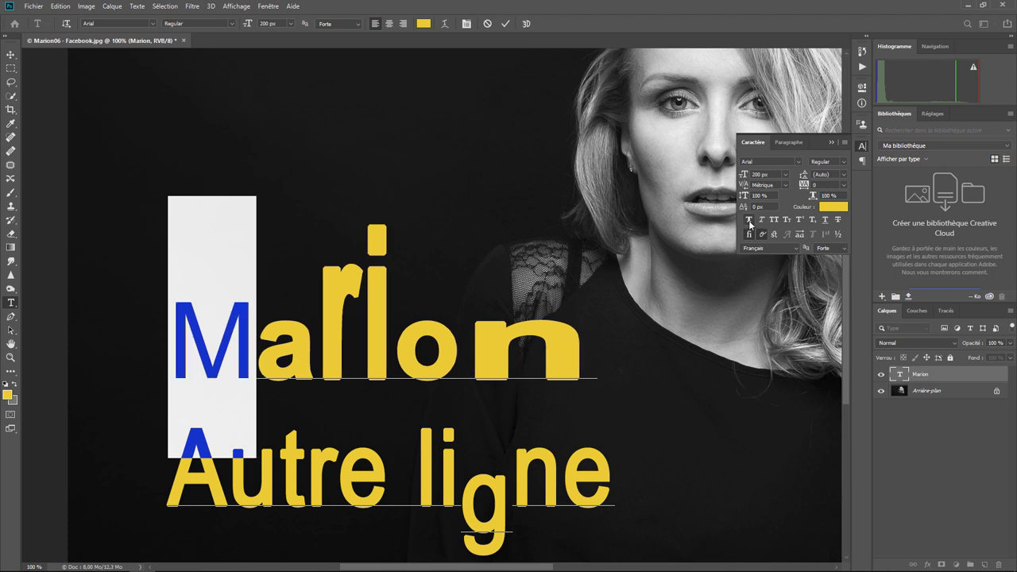
{"action": "left_click", "coordinate": [749, 223]}
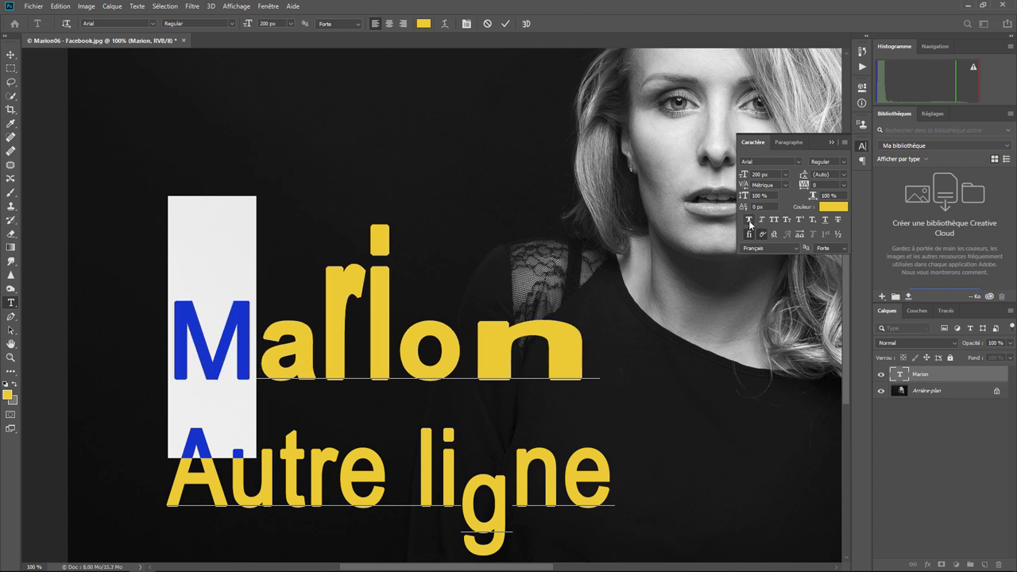
{"action": "left_click", "coordinate": [749, 223]}
{"action": "left_click", "coordinate": [749, 223]}
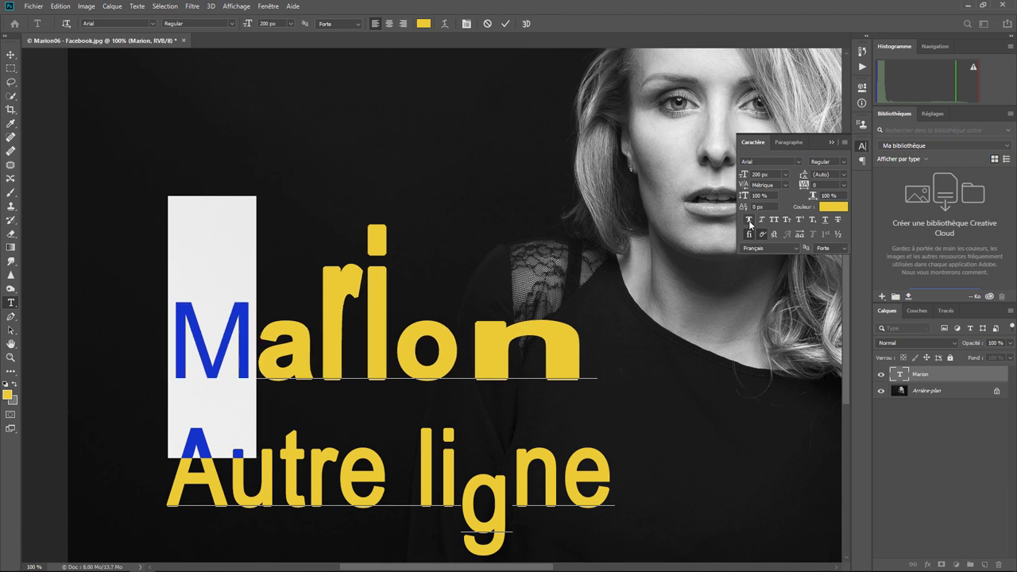
{"action": "left_click", "coordinate": [749, 223]}
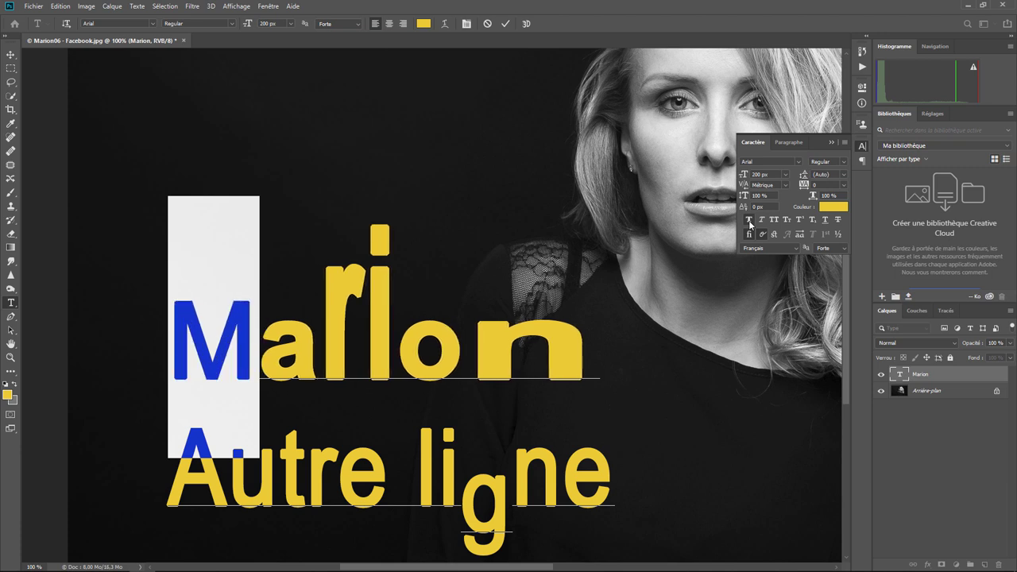
{"action": "left_click", "coordinate": [749, 223]}
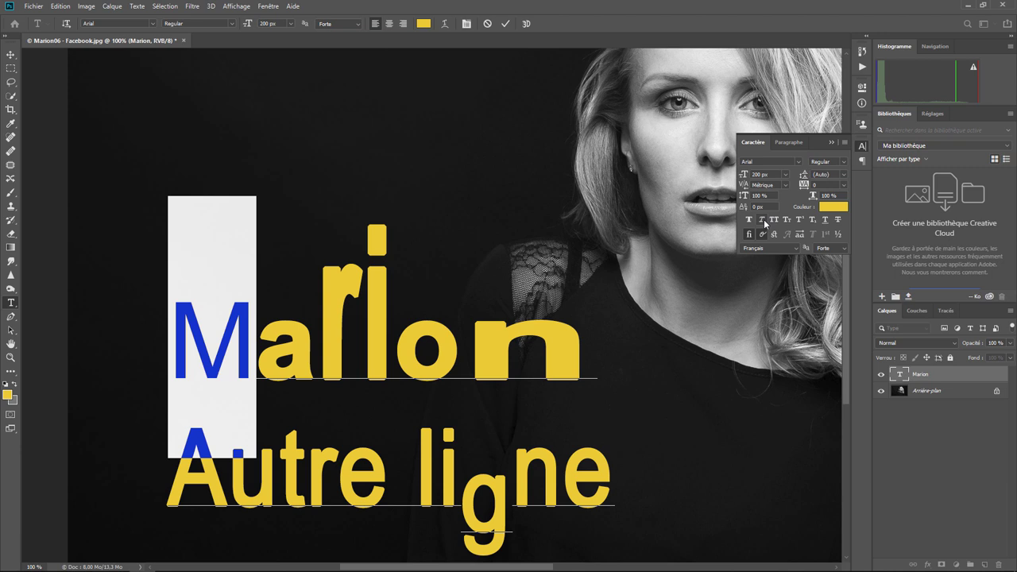
Step: Toggle Faux Italic on and off on the M, checking the font style list
{"action": "left_click", "coordinate": [763, 220]}
{"action": "left_click", "coordinate": [763, 220]}
{"action": "left_click", "coordinate": [762, 221]}
{"action": "left_click", "coordinate": [842, 163]}
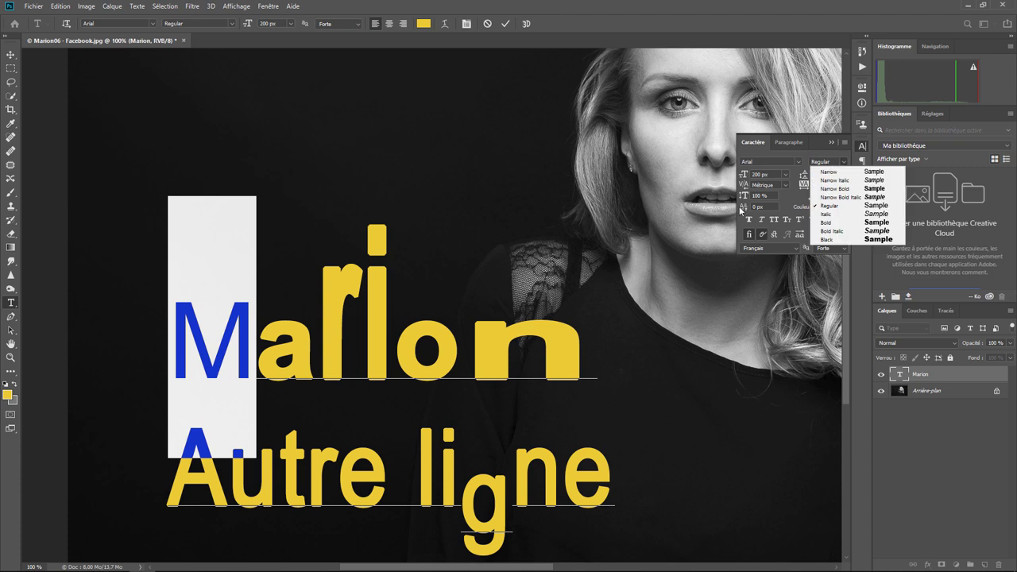
{"action": "left_click", "coordinate": [762, 221]}
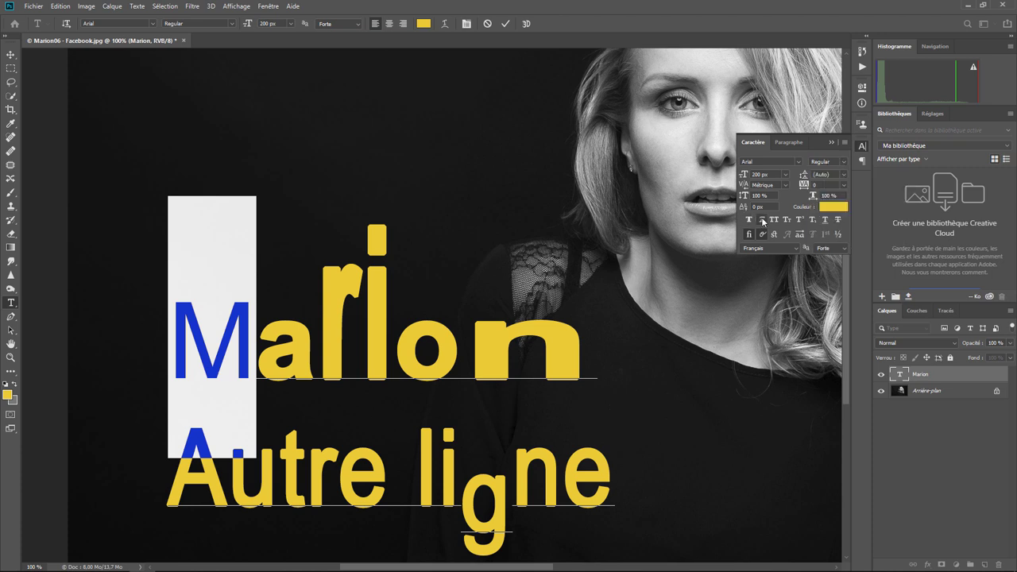
{"action": "left_click", "coordinate": [761, 222]}
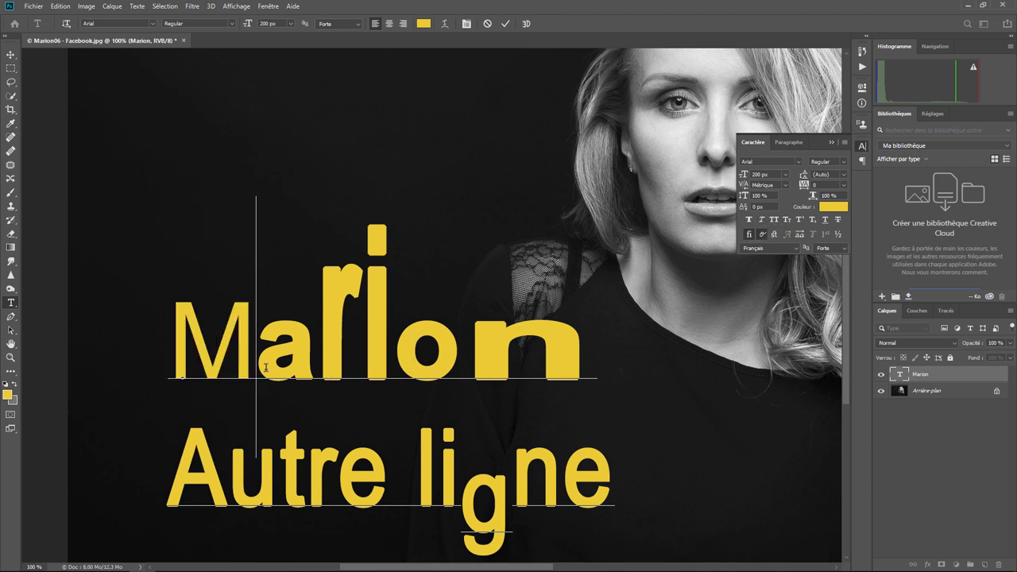
{"action": "left_click_drag", "start_coordinate": [262, 369], "coordinate": [310, 369]}
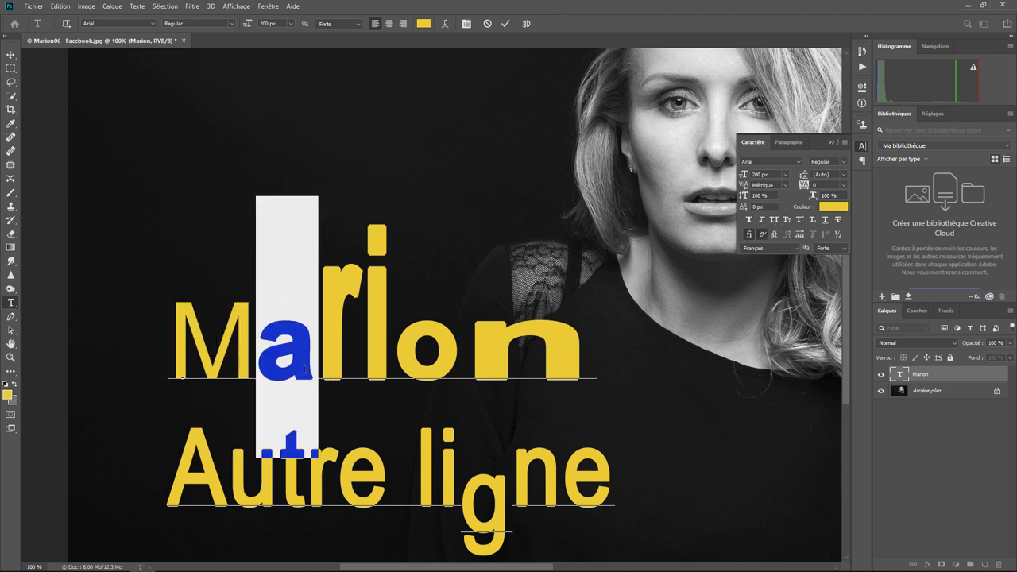
{"action": "left_click", "coordinate": [774, 220]}
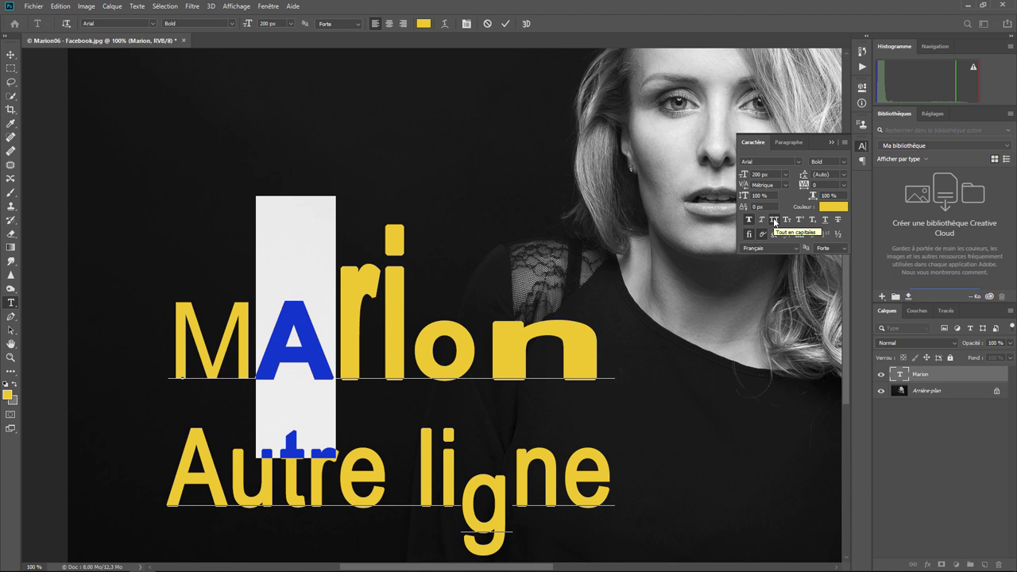
{"action": "left_click", "coordinate": [773, 220]}
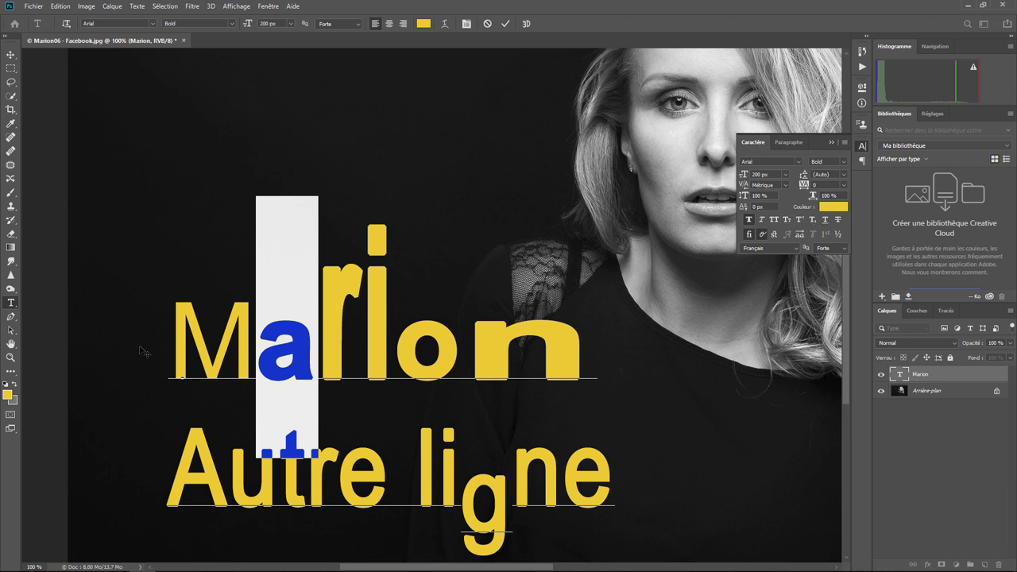
{"action": "left_click_drag", "start_coordinate": [176, 349], "coordinate": [240, 350]}
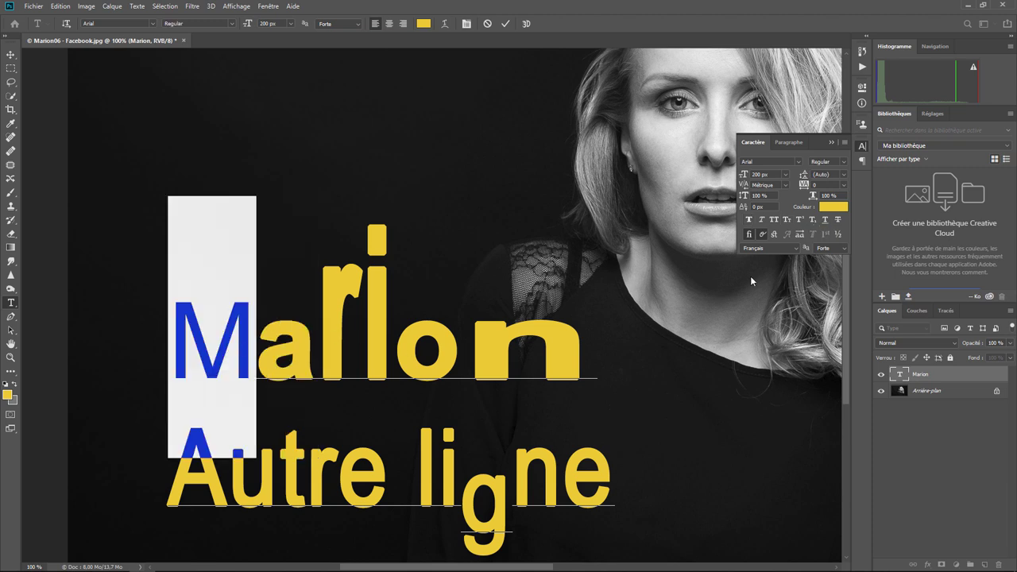
{"action": "left_click", "coordinate": [786, 220]}
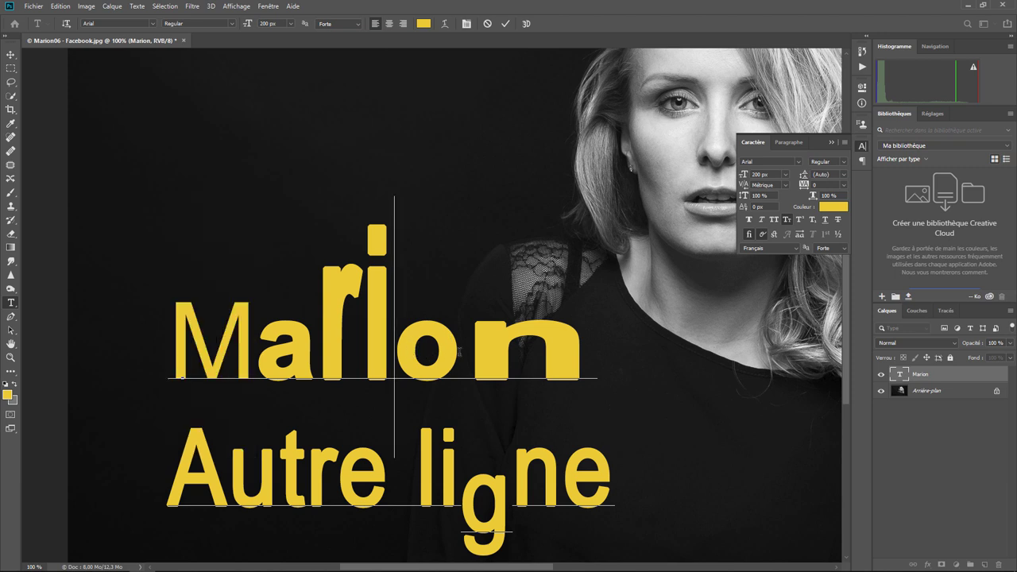
Step: Select the o of Marion, toggle Small Caps, and make it superscript
{"action": "left_click_drag", "start_coordinate": [395, 355], "coordinate": [461, 355]}
{"action": "left_click", "coordinate": [787, 221]}
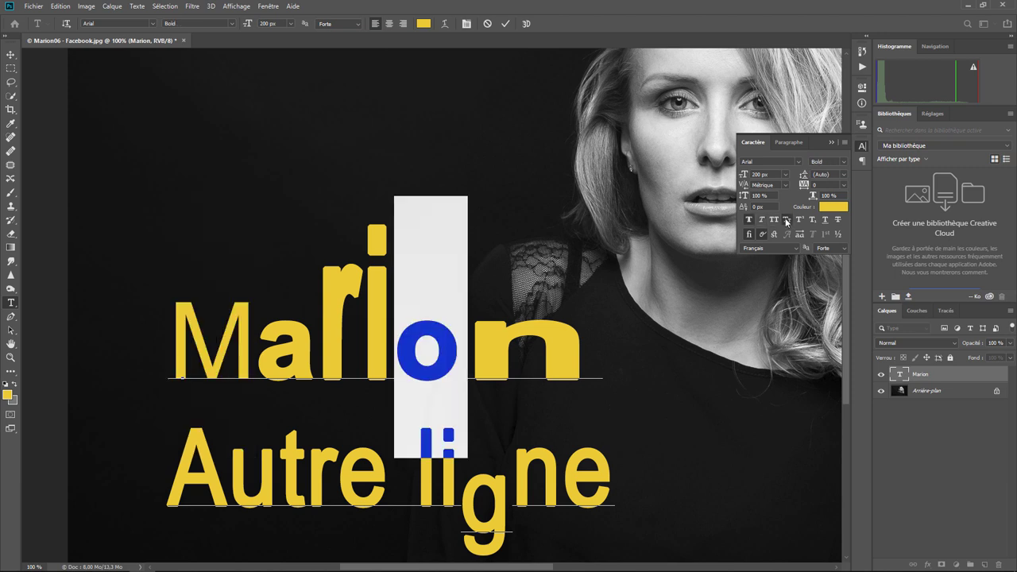
{"action": "left_click", "coordinate": [786, 221]}
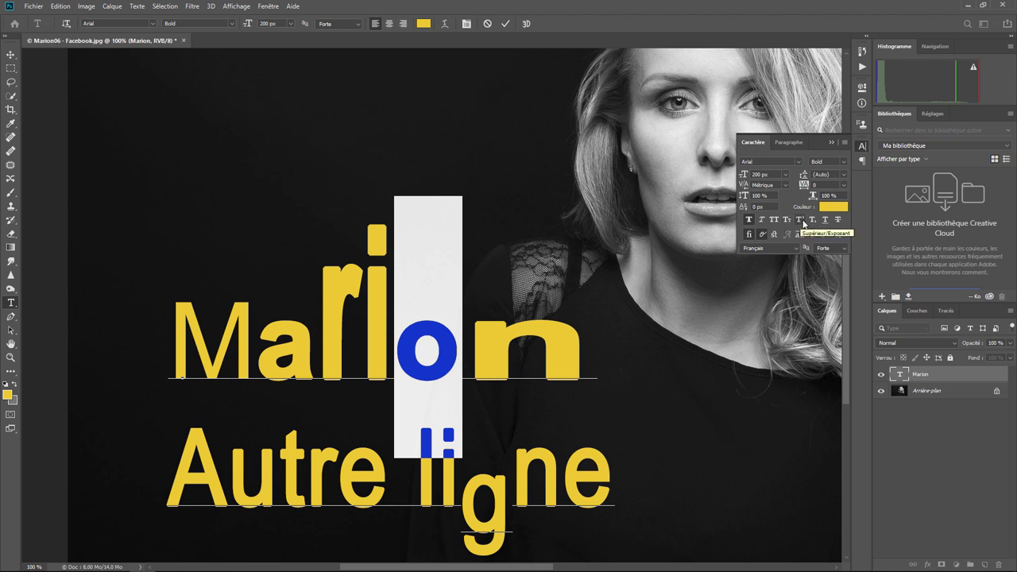
{"action": "left_click", "coordinate": [802, 223]}
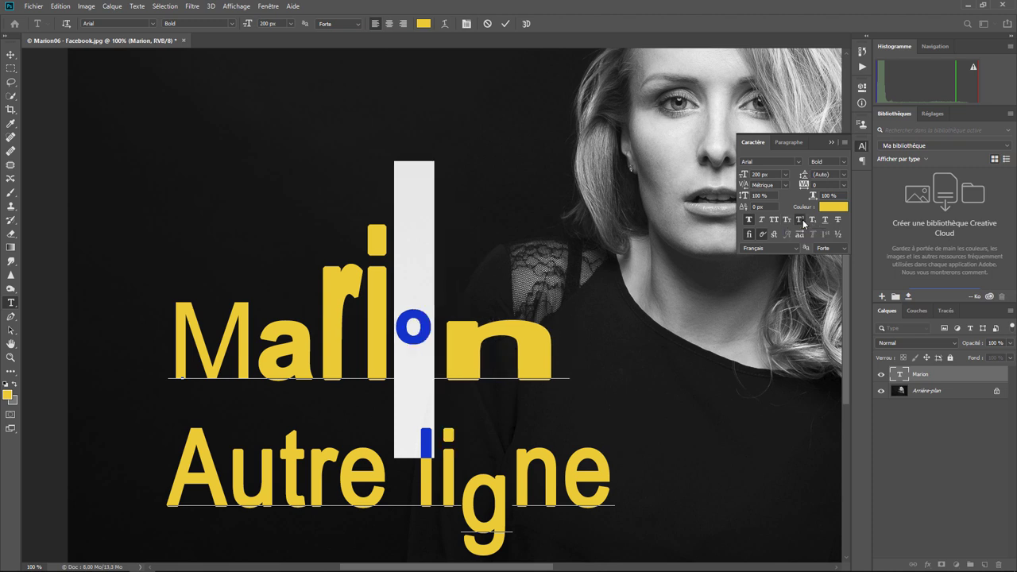
{"action": "left_click", "coordinate": [803, 223]}
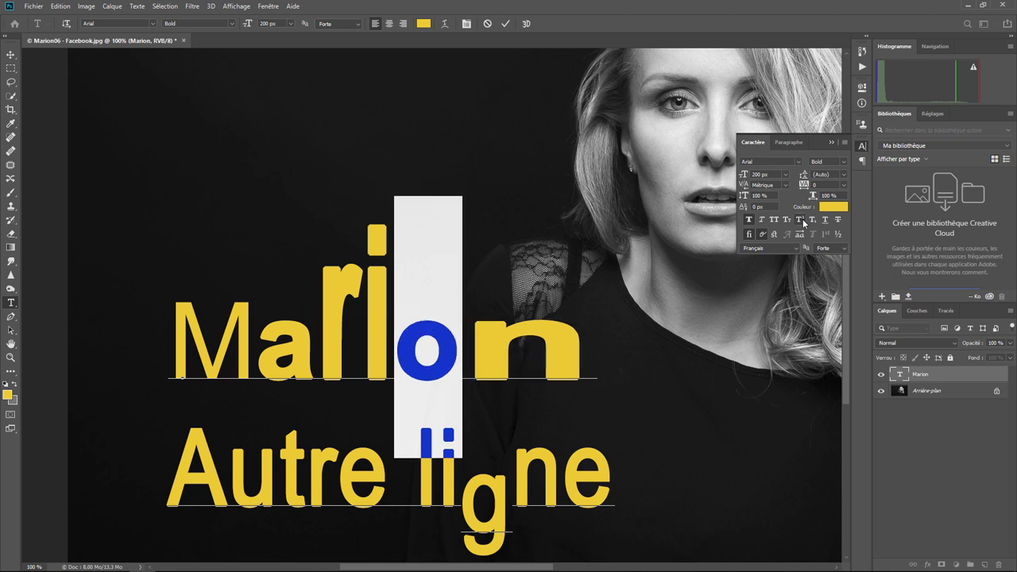
{"action": "left_click", "coordinate": [802, 223]}
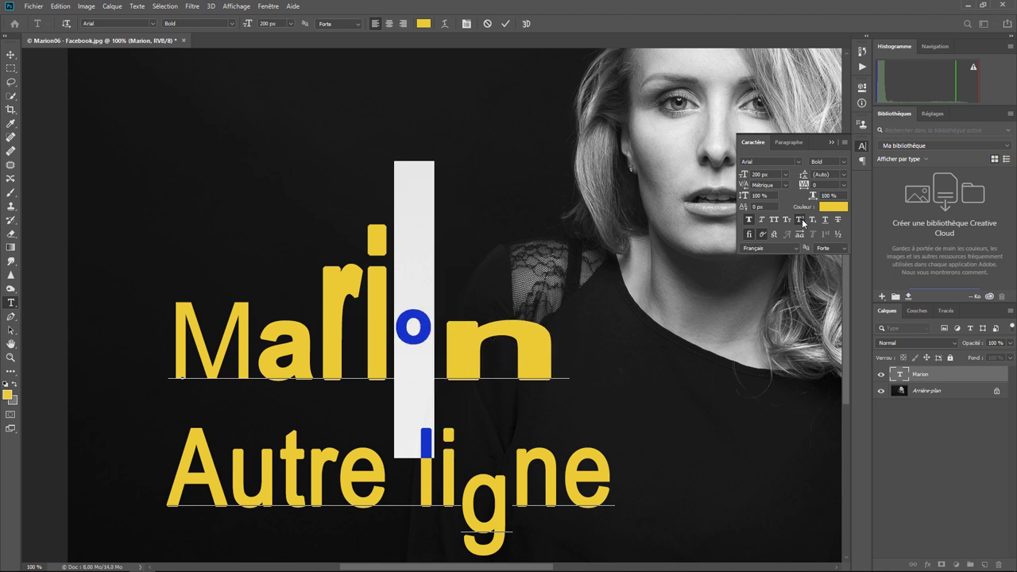
Step: Switch the o between subscript and superscript, ending superscript, then underline and strike it through
{"action": "left_click", "coordinate": [802, 223]}
{"action": "left_click", "coordinate": [812, 222]}
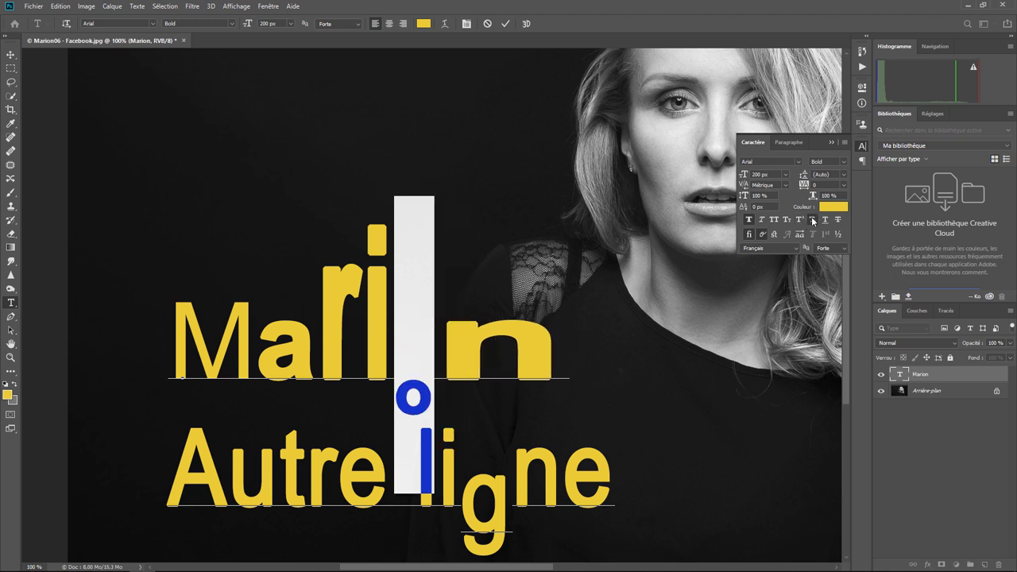
{"action": "left_click", "coordinate": [801, 223]}
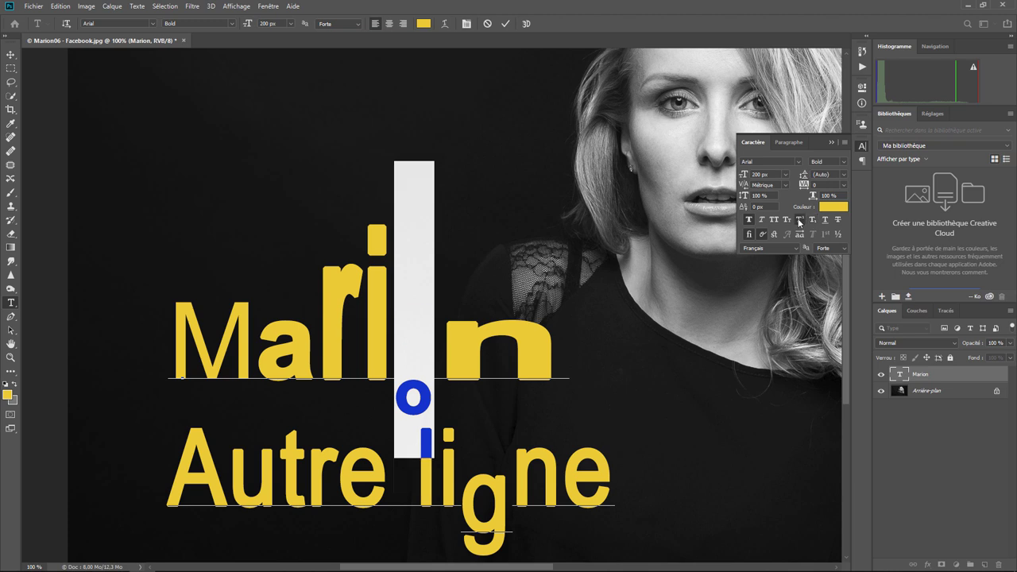
{"action": "left_click", "coordinate": [810, 222]}
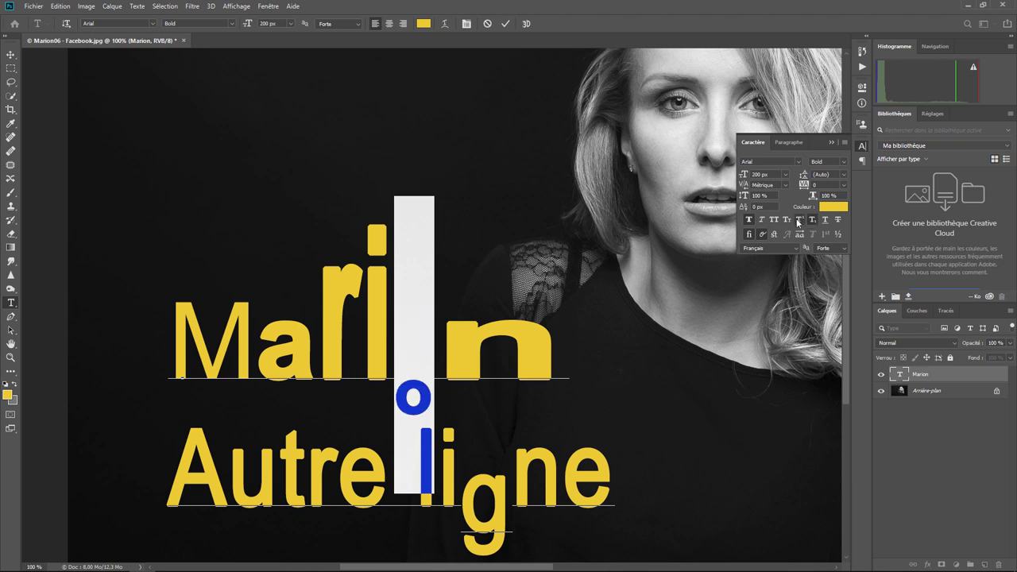
{"action": "left_click", "coordinate": [798, 221]}
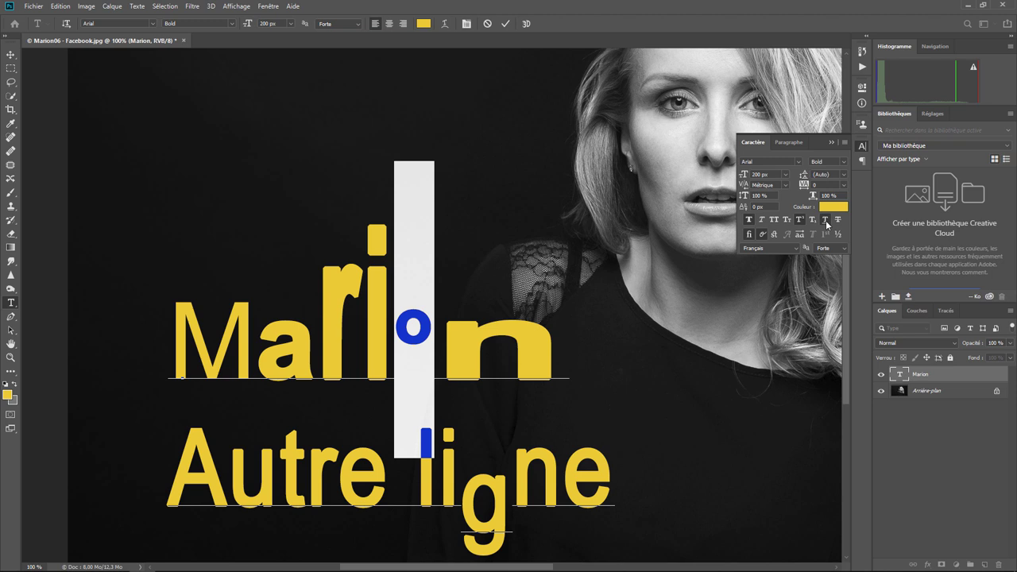
{"action": "left_click", "coordinate": [826, 223]}
{"action": "left_click", "coordinate": [838, 222]}
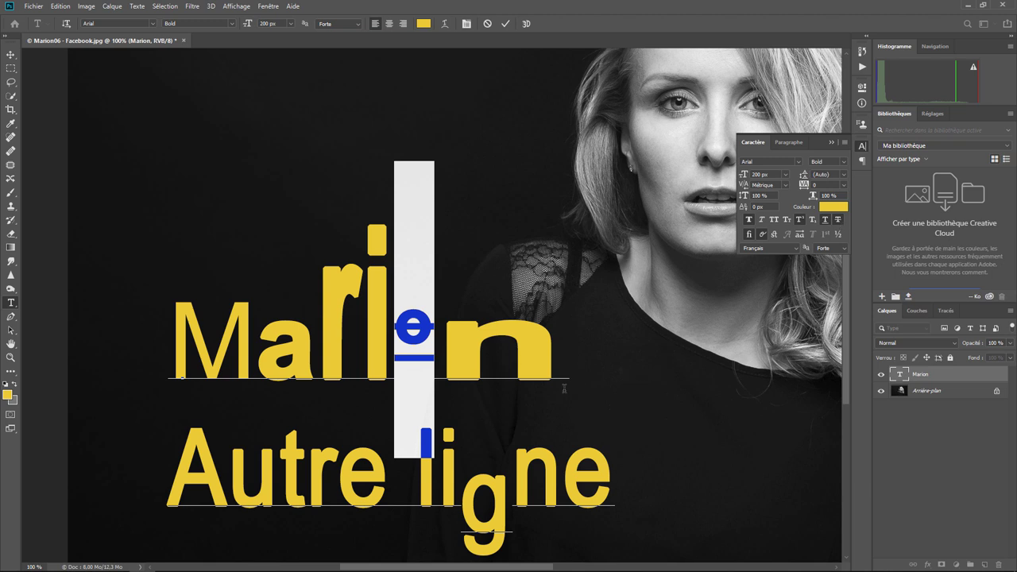
{"action": "left_click", "coordinate": [528, 387]}
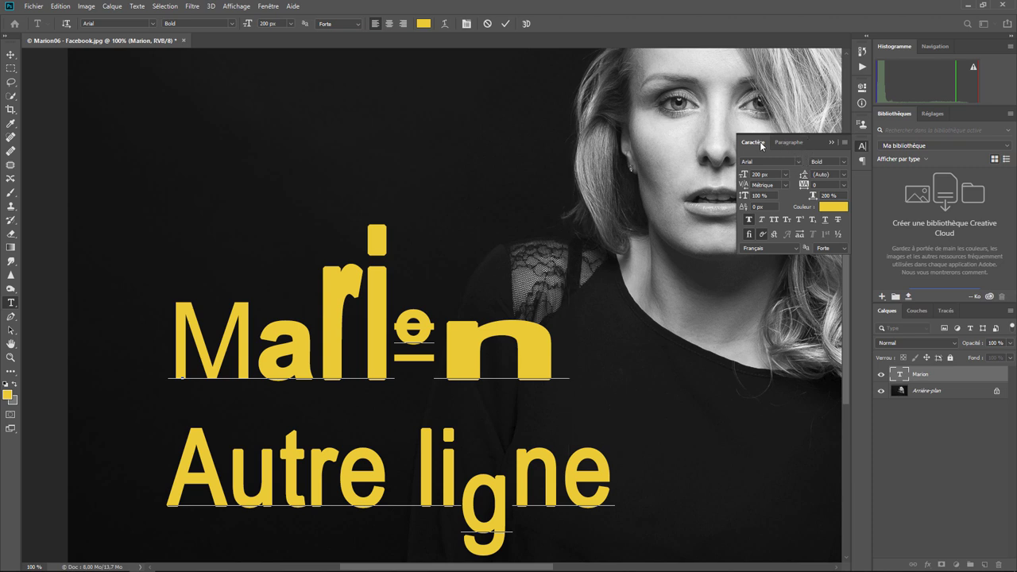
{"action": "left_click", "coordinate": [788, 144]}
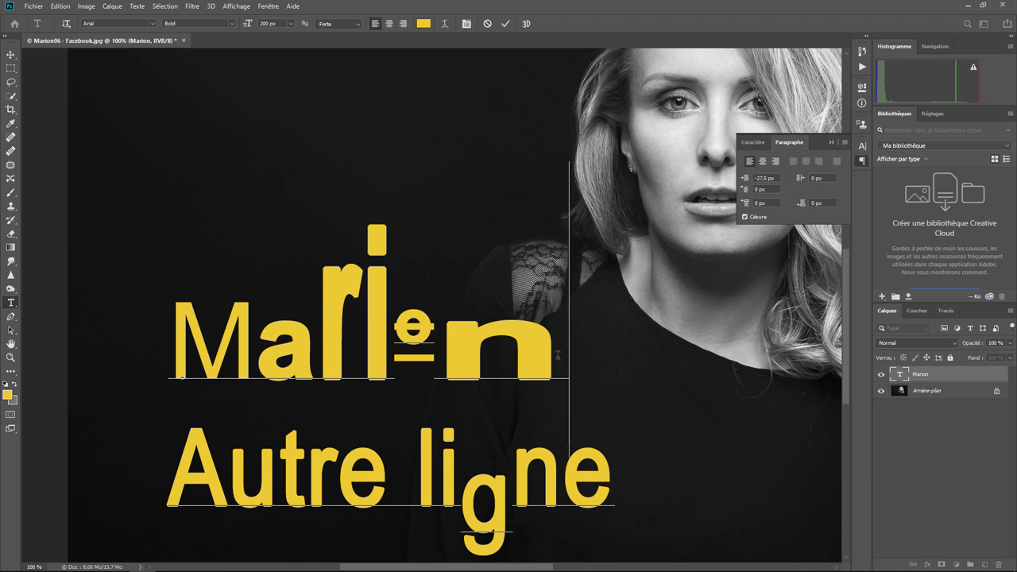
{"action": "left_click", "coordinate": [755, 144]}
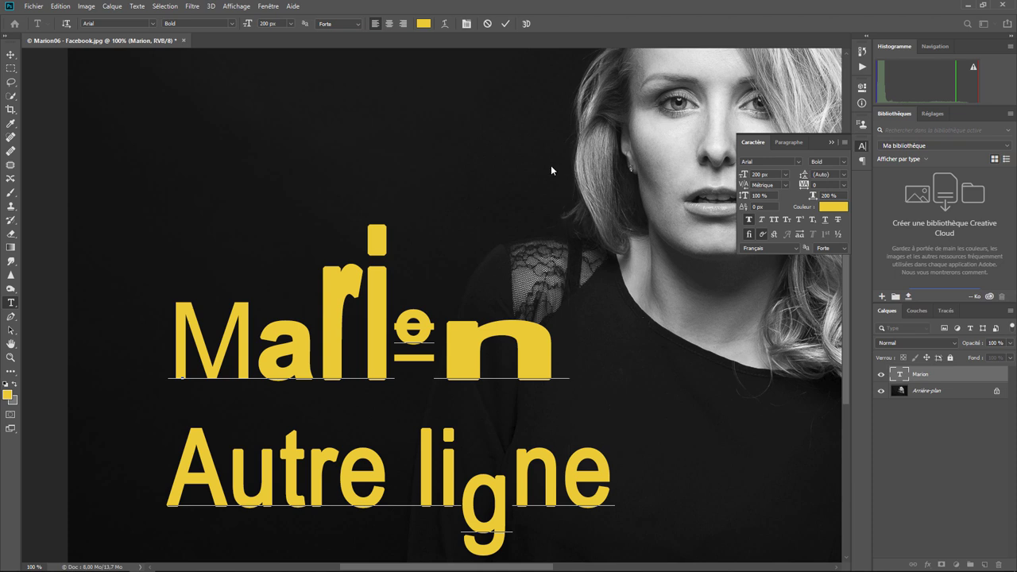
{"action": "left_click", "coordinate": [469, 24]}
{"action": "left_click", "coordinate": [467, 24]}
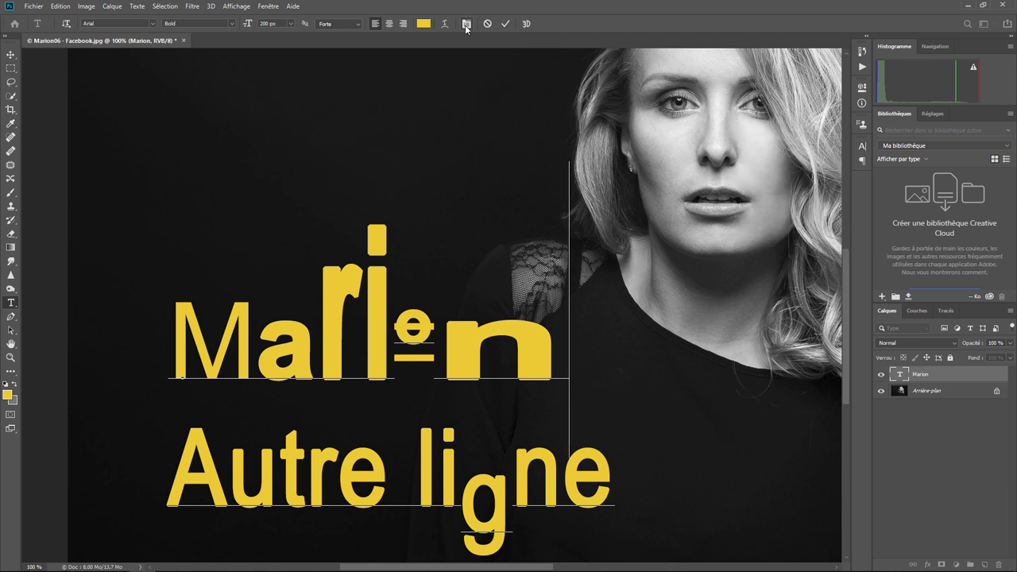
{"action": "left_click", "coordinate": [467, 25]}
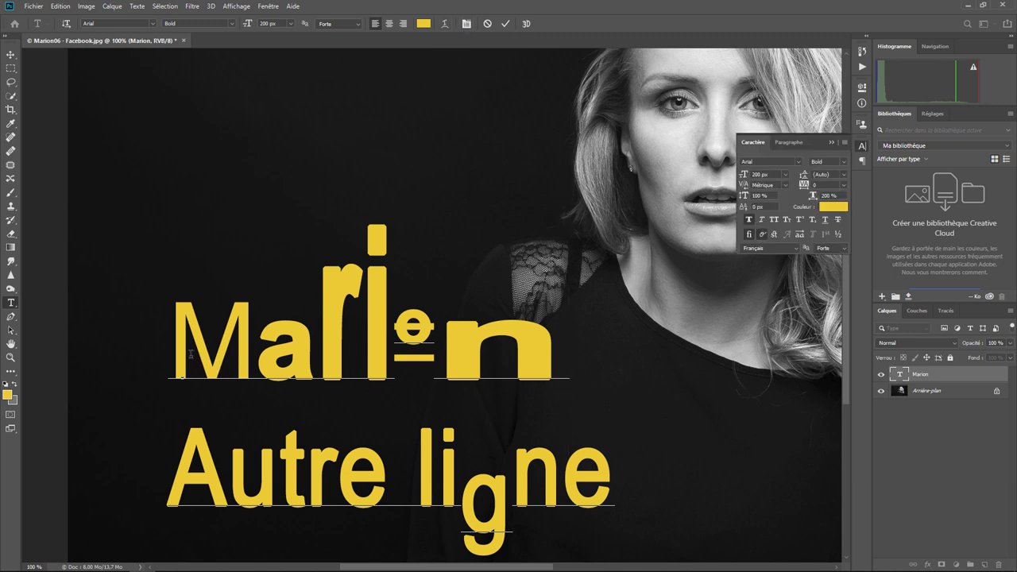
Step: Replace all the text with 'Marion', turn off Small Caps, and apply Faux Bold
{"action": "left_click_drag", "start_coordinate": [191, 354], "coordinate": [591, 430]}
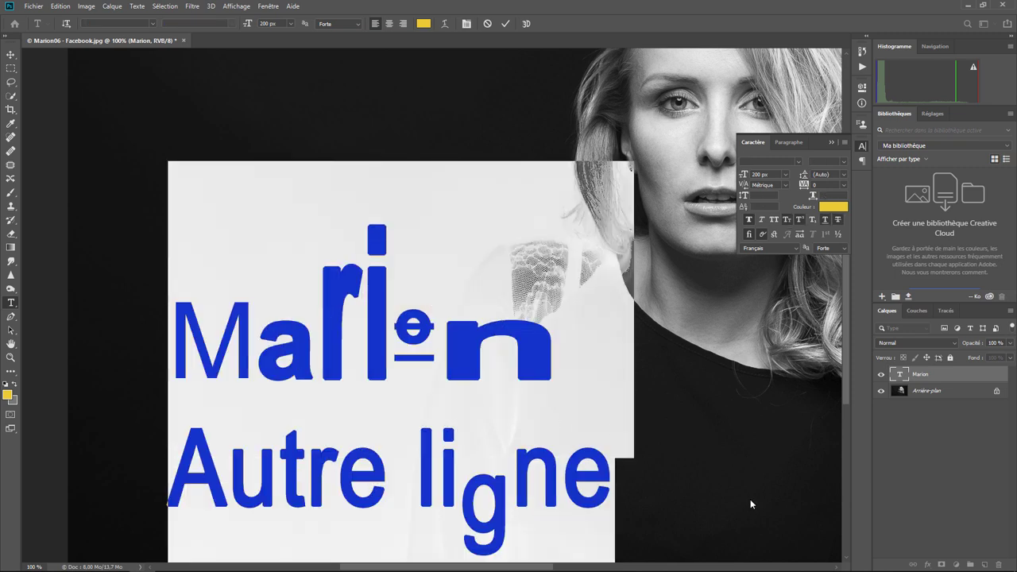
{"action": "type", "text": "Marion"}
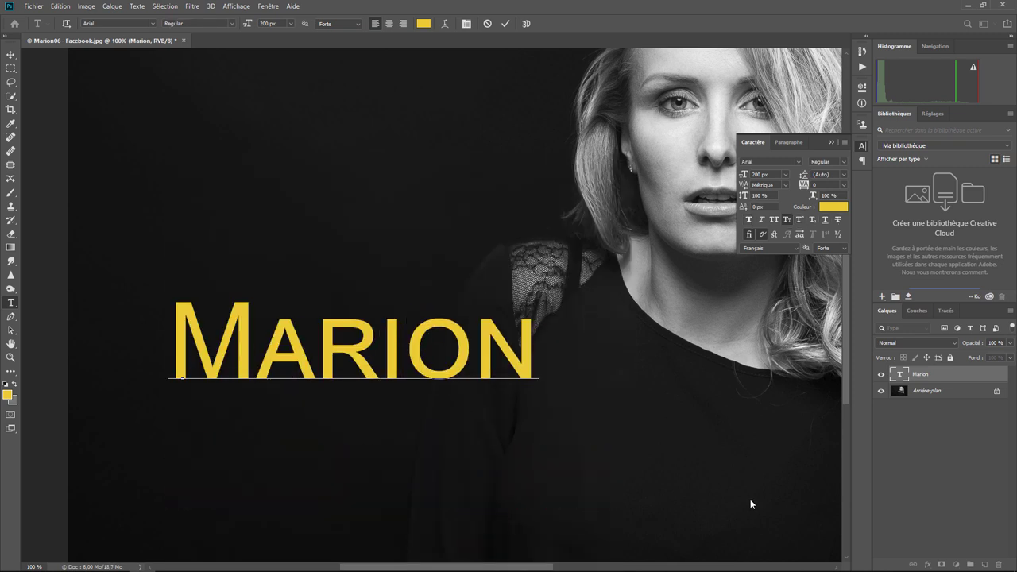
{"action": "left_click_drag", "start_coordinate": [527, 357], "coordinate": [169, 374]}
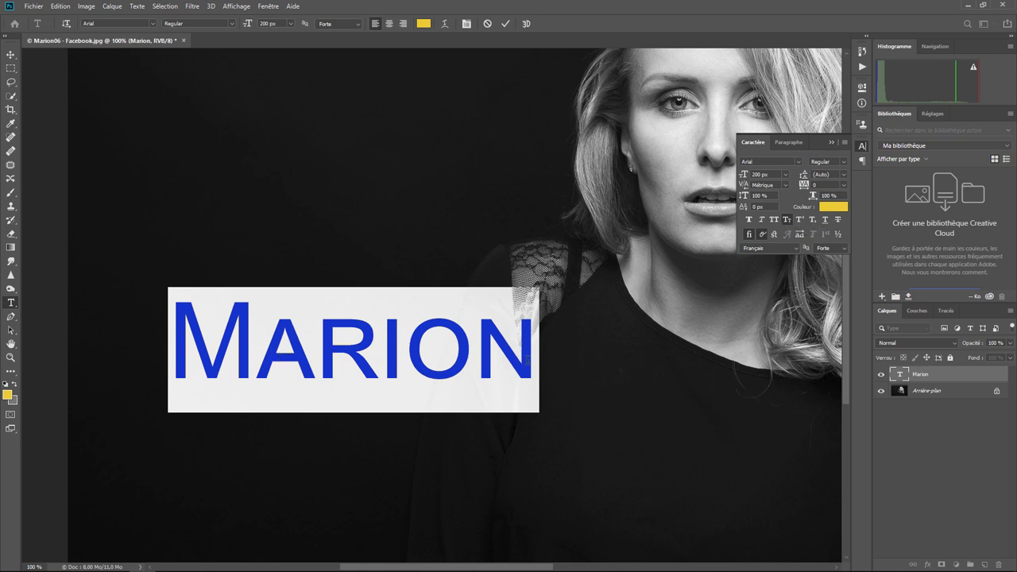
{"action": "left_click", "coordinate": [786, 224]}
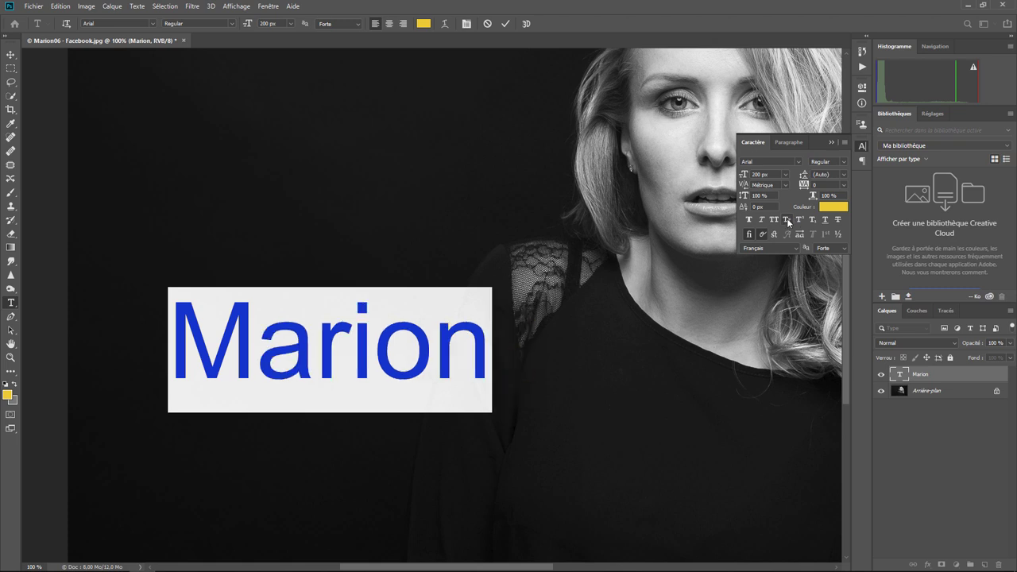
{"action": "left_click", "coordinate": [747, 221]}
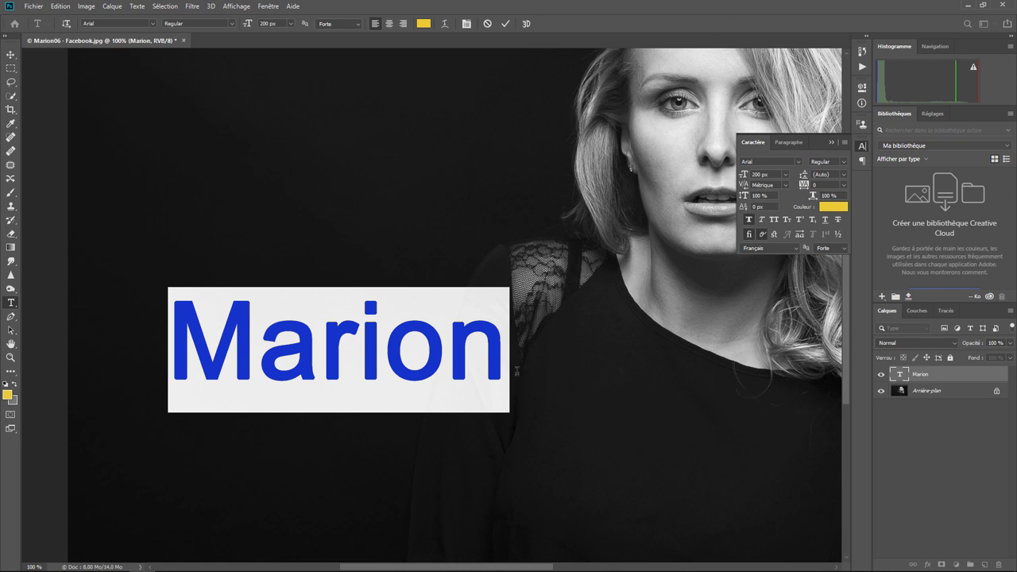
{"action": "left_click", "coordinate": [513, 371]}
Step: Attempt to warp Marion and dismiss the faux-bold warning
{"action": "left_click_drag", "start_coordinate": [175, 347], "coordinate": [494, 337]}
{"action": "left_click", "coordinate": [491, 340]}
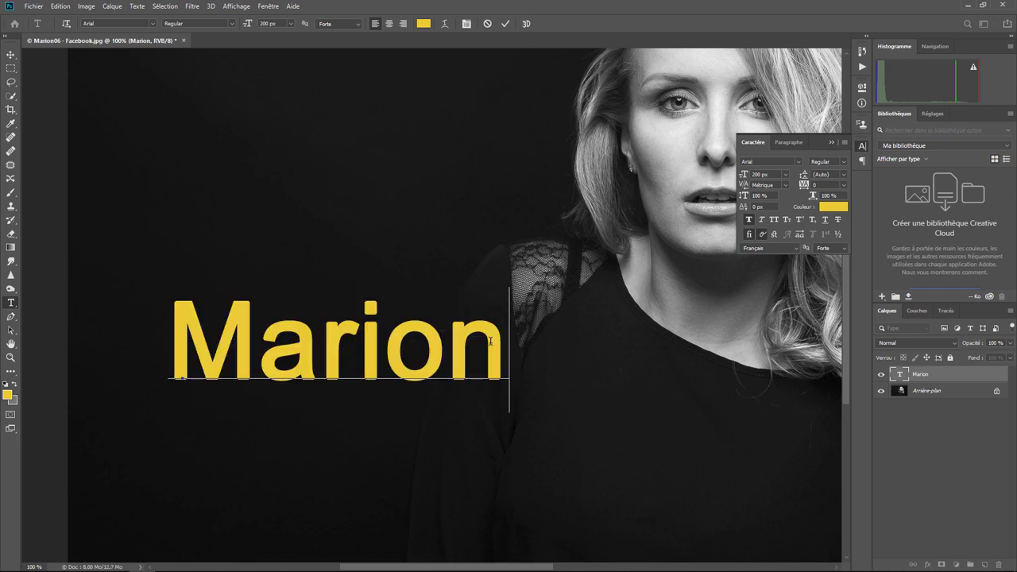
{"action": "left_click", "coordinate": [444, 24]}
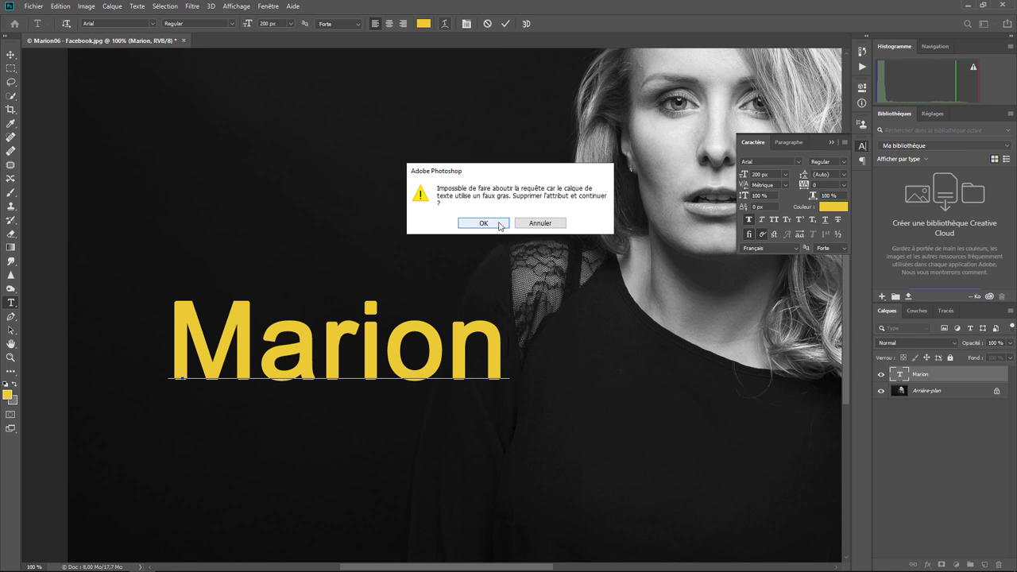
{"action": "left_click", "coordinate": [550, 226]}
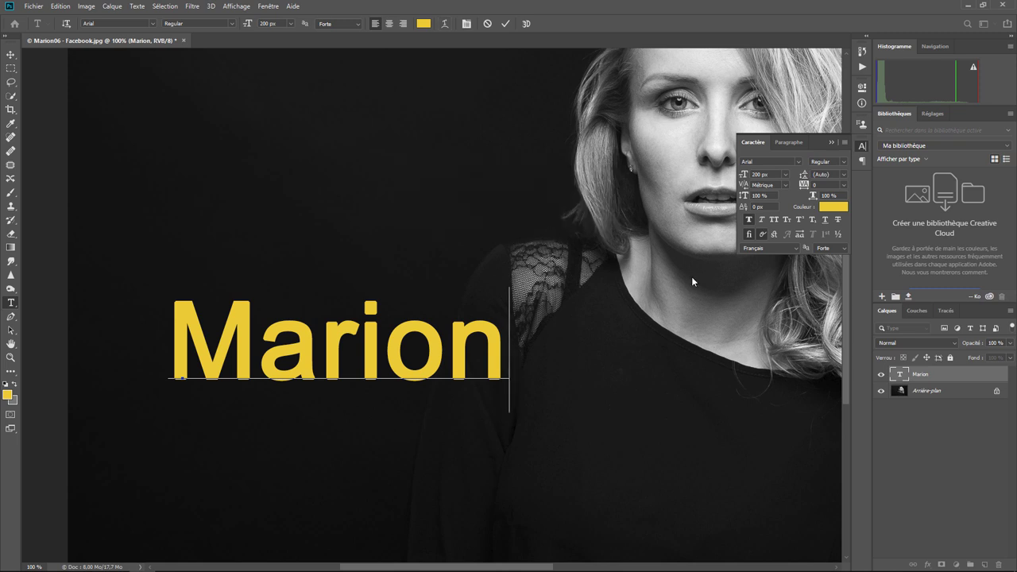
Step: Turn off Faux Bold on Marion, commit, and reopen the text for editing
{"action": "left_click_drag", "start_coordinate": [501, 367], "coordinate": [188, 364]}
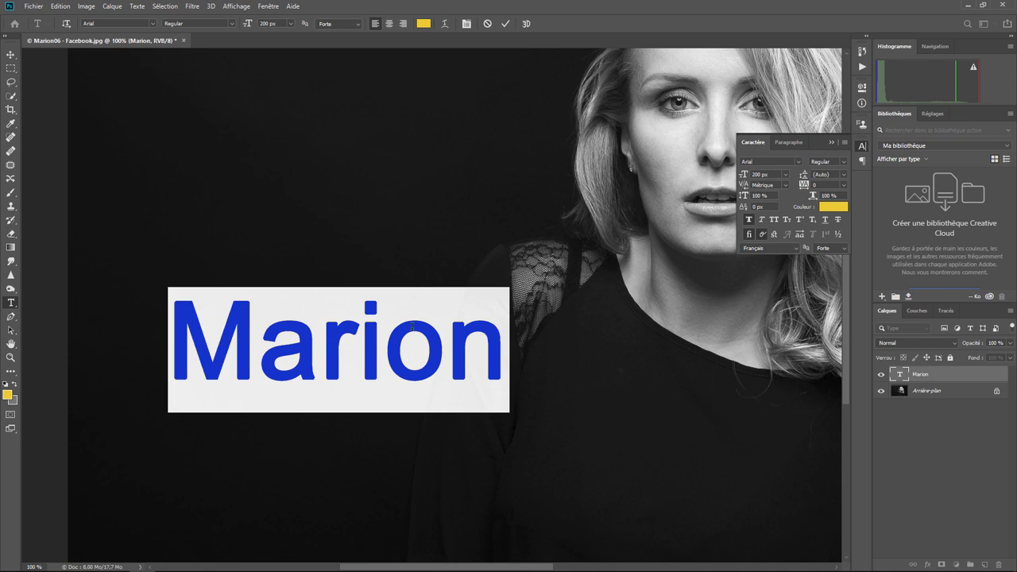
{"action": "left_click", "coordinate": [748, 221]}
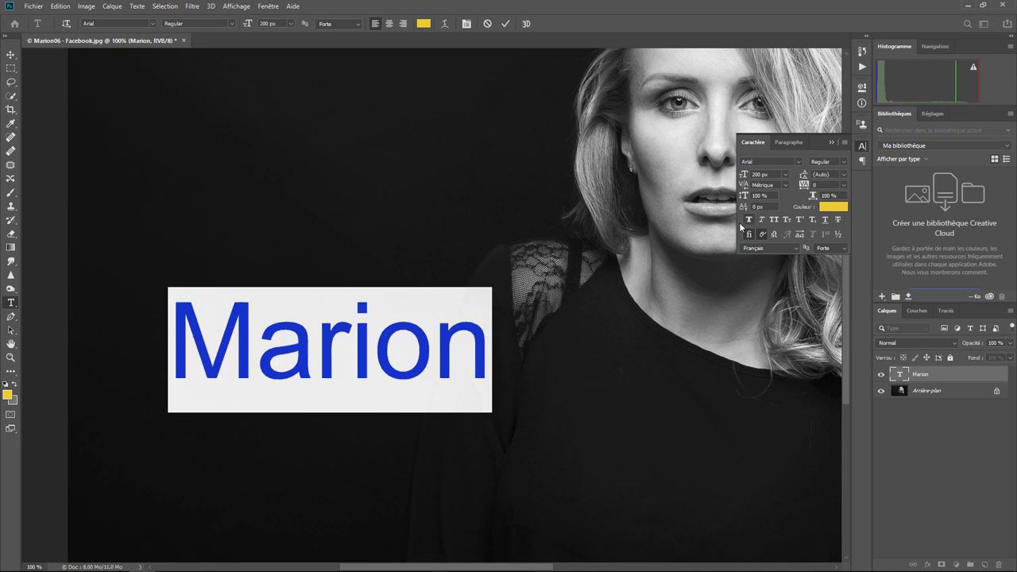
{"action": "key", "text": "Escape"}
{"action": "key", "text": "v"}
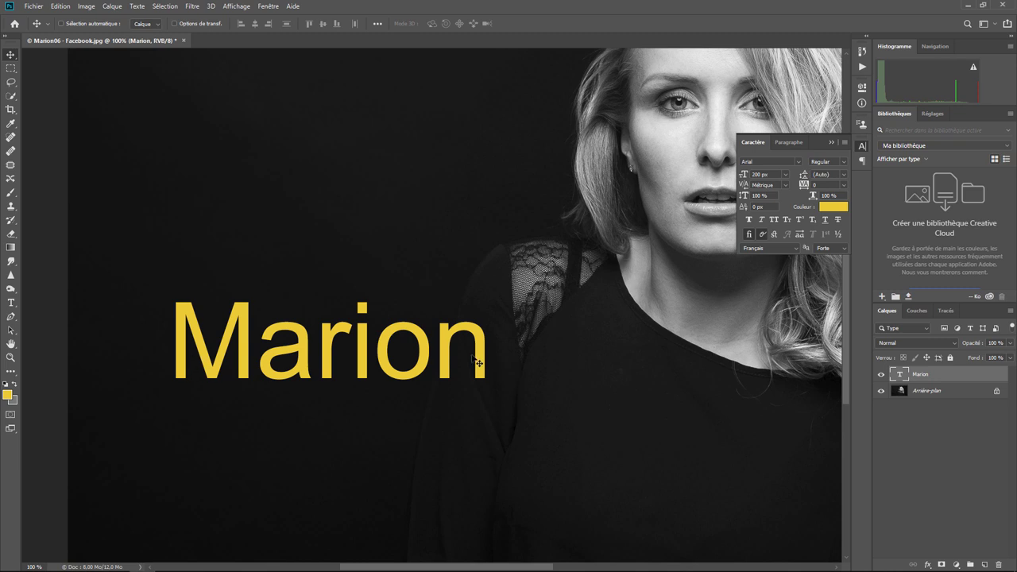
{"action": "double_click", "coordinate": [899, 374]}
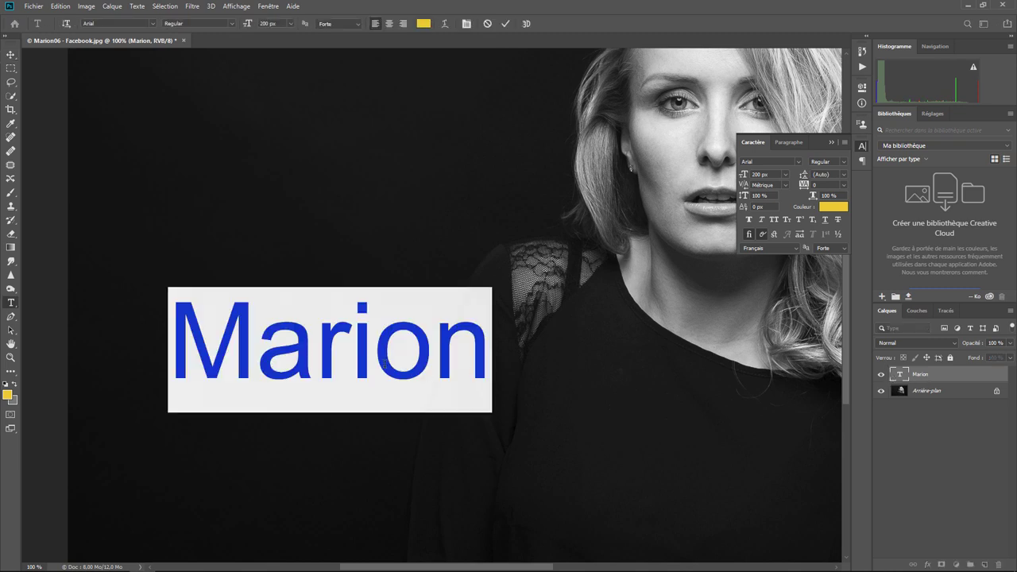
{"action": "left_click", "coordinate": [374, 349]}
{"action": "left_click", "coordinate": [444, 24]}
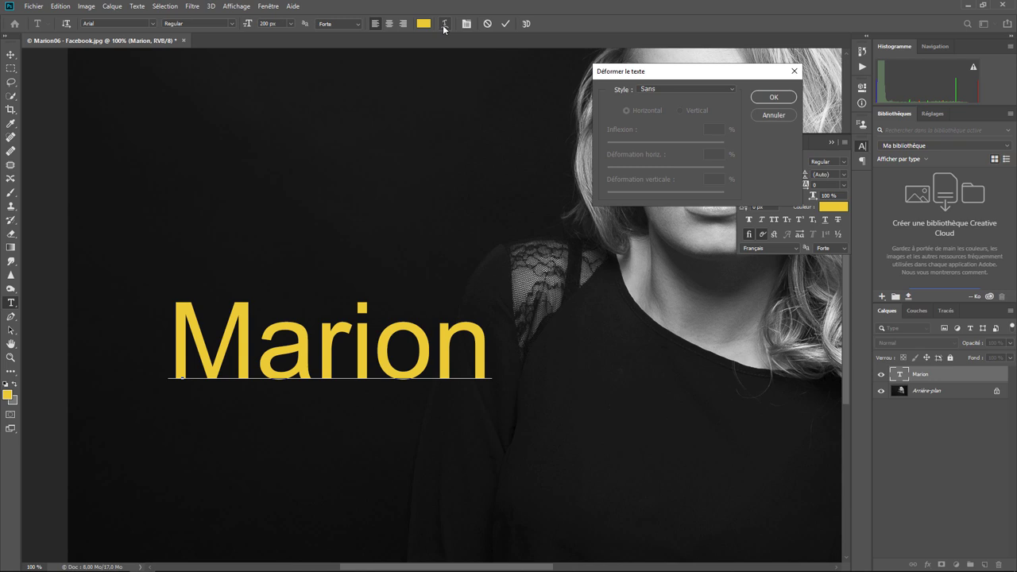
{"action": "left_click", "coordinate": [659, 87]}
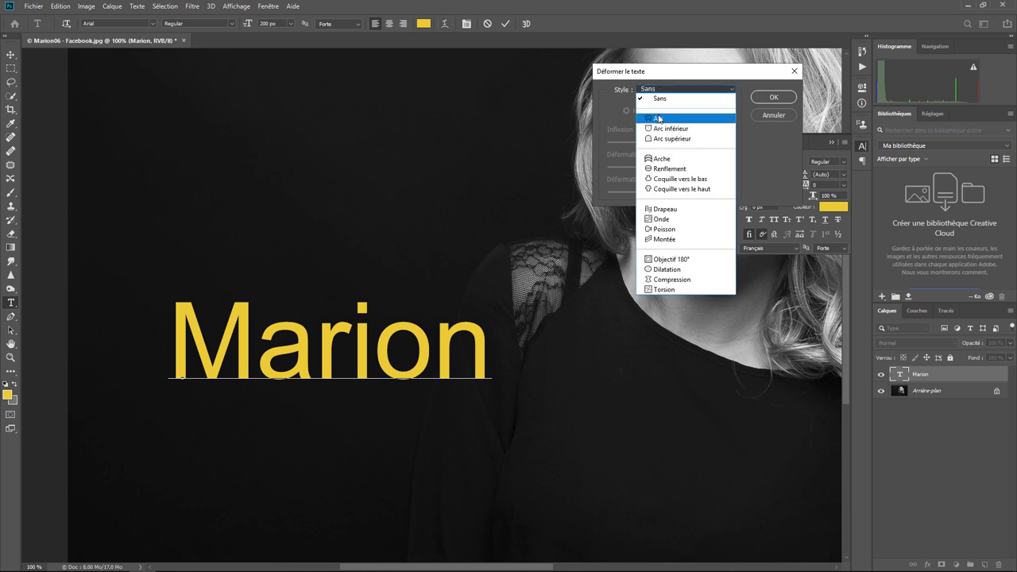
{"action": "left_click", "coordinate": [659, 118]}
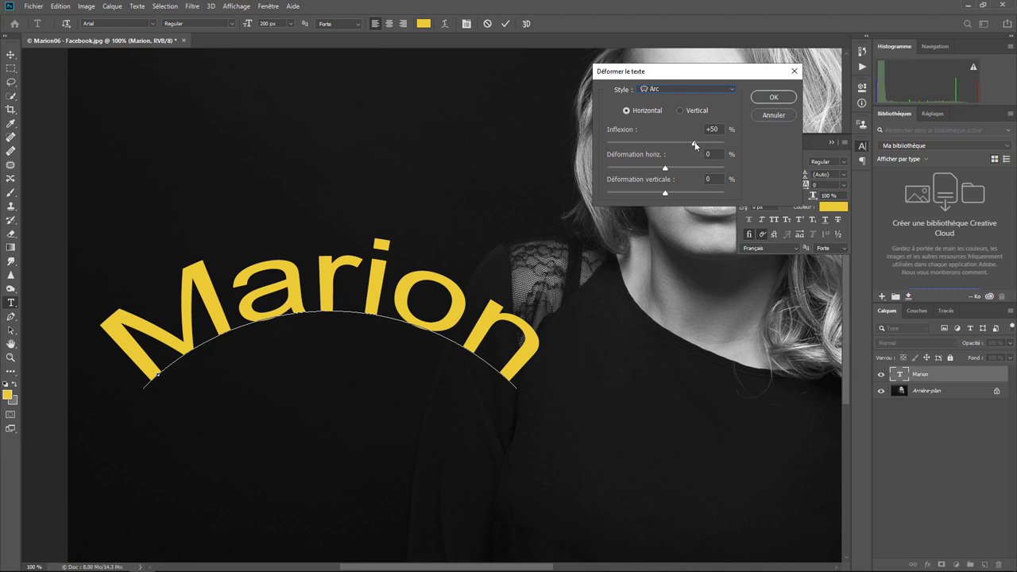
{"action": "mouse_move", "coordinate": [695, 145]}
{"action": "left_mouse_down"}
{"action": "mouse_move", "coordinate": [633, 144]}
{"action": "mouse_move", "coordinate": [726, 151]}
{"action": "mouse_move", "coordinate": [635, 148]}
{"action": "mouse_move", "coordinate": [670, 146]}
{"action": "left_mouse_up"}
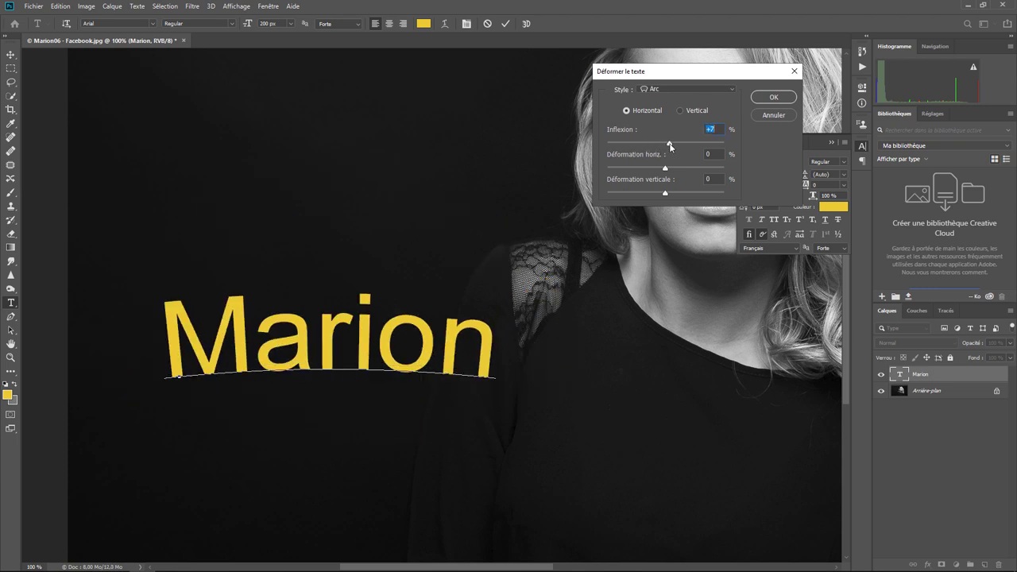
Step: Cancel the previous warp and apply the Arc warp style to Marion
{"action": "left_click", "coordinate": [775, 116]}
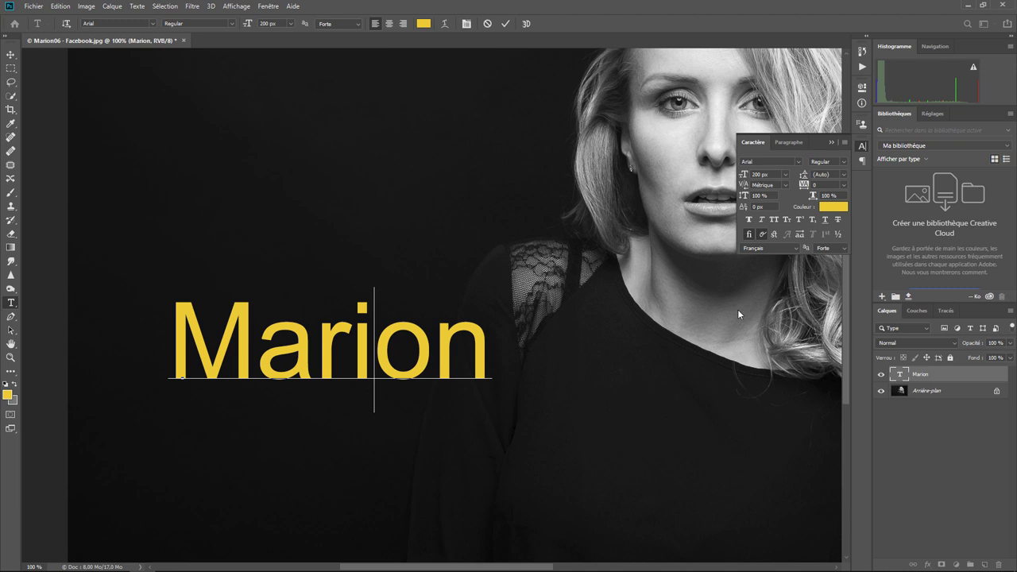
{"action": "left_click_drag", "start_coordinate": [488, 347], "coordinate": [192, 359]}
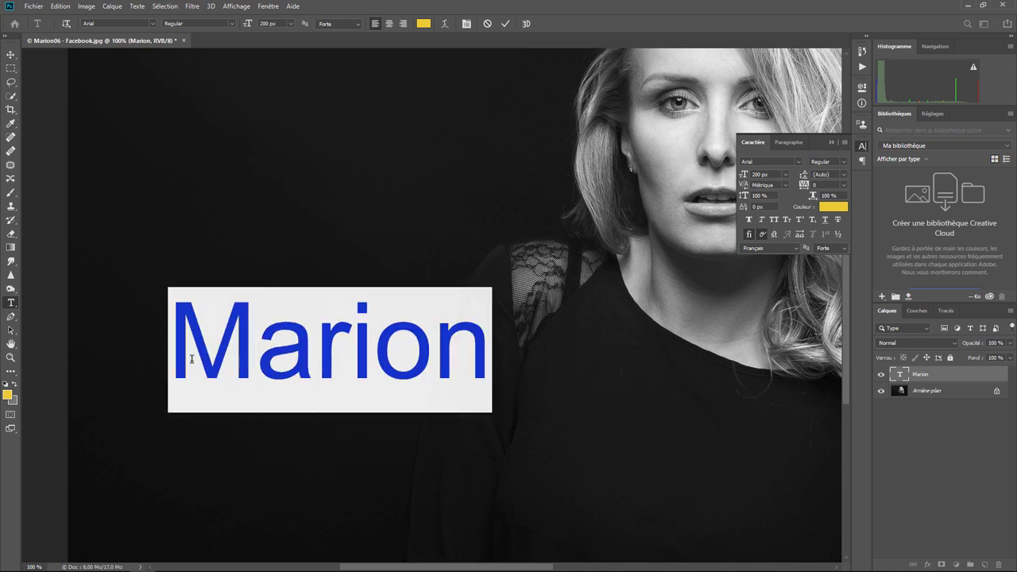
{"action": "left_click", "coordinate": [445, 24]}
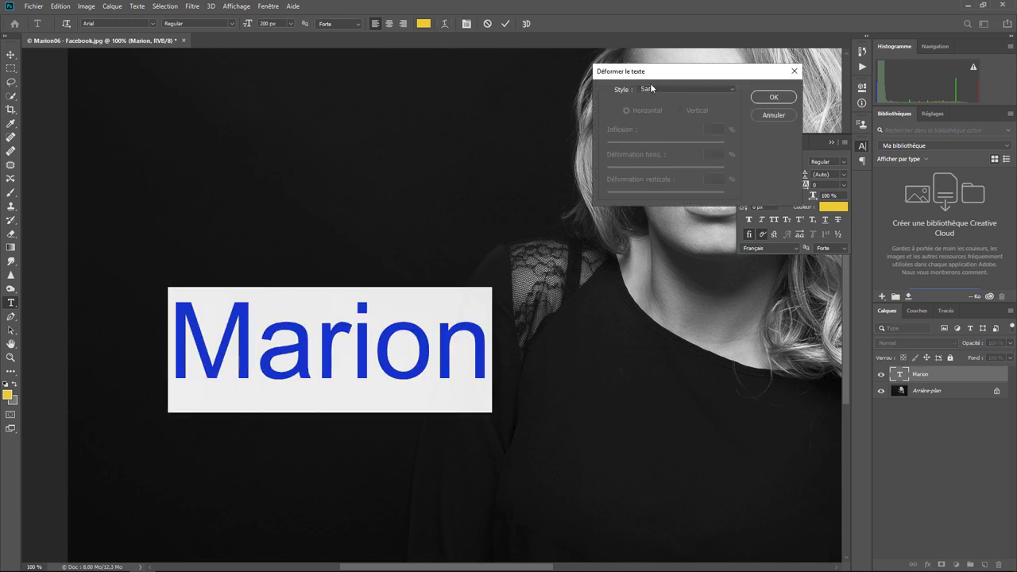
{"action": "left_click", "coordinate": [672, 90]}
{"action": "left_click", "coordinate": [661, 114]}
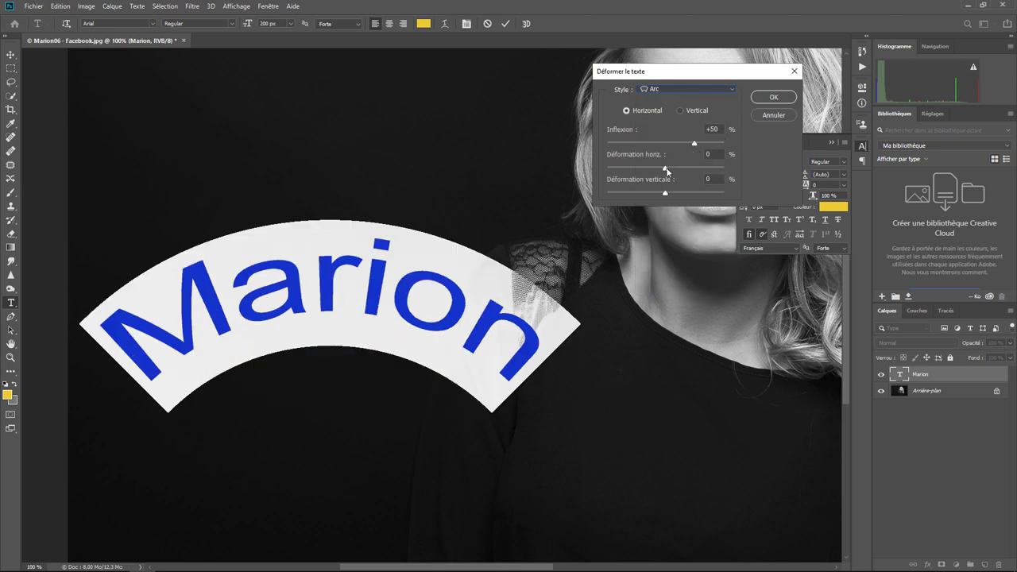
Step: Set the Arc's horizontal distortion to +3 and vertical distortion to +28
{"action": "left_click_drag", "start_coordinate": [666, 170], "coordinate": [634, 170]}
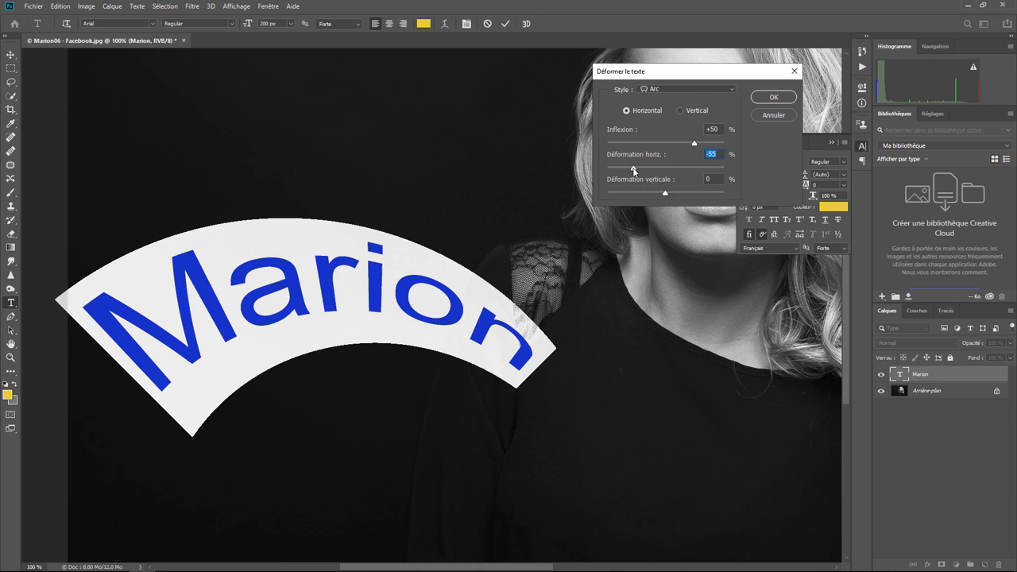
{"action": "mouse_move", "coordinate": [633, 168]}
{"action": "left_mouse_down"}
{"action": "mouse_move", "coordinate": [668, 169]}
{"action": "mouse_move", "coordinate": [644, 194]}
{"action": "left_mouse_up"}
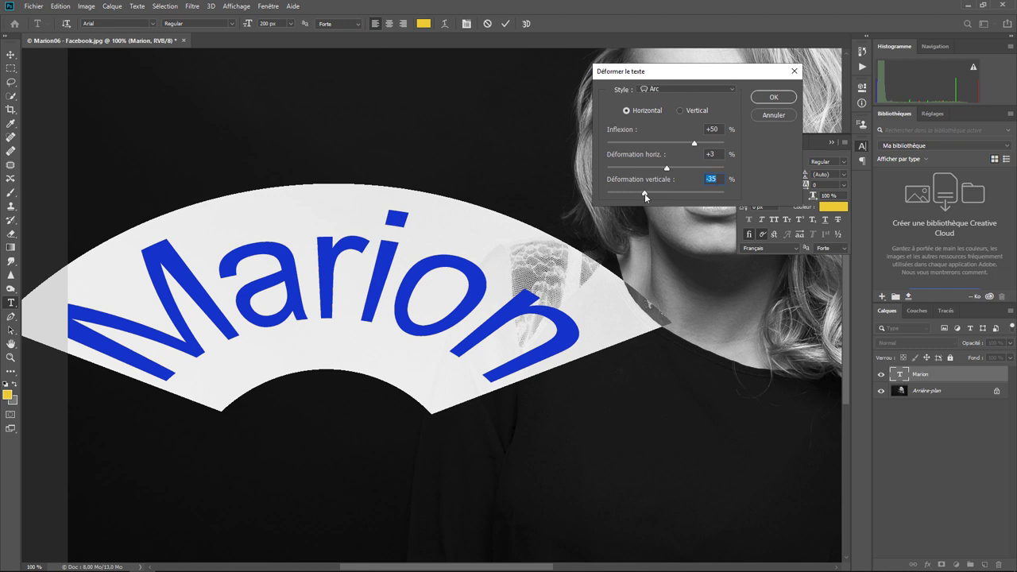
{"action": "left_click", "coordinate": [645, 193]}
{"action": "left_click_drag", "start_coordinate": [660, 194], "coordinate": [682, 194]}
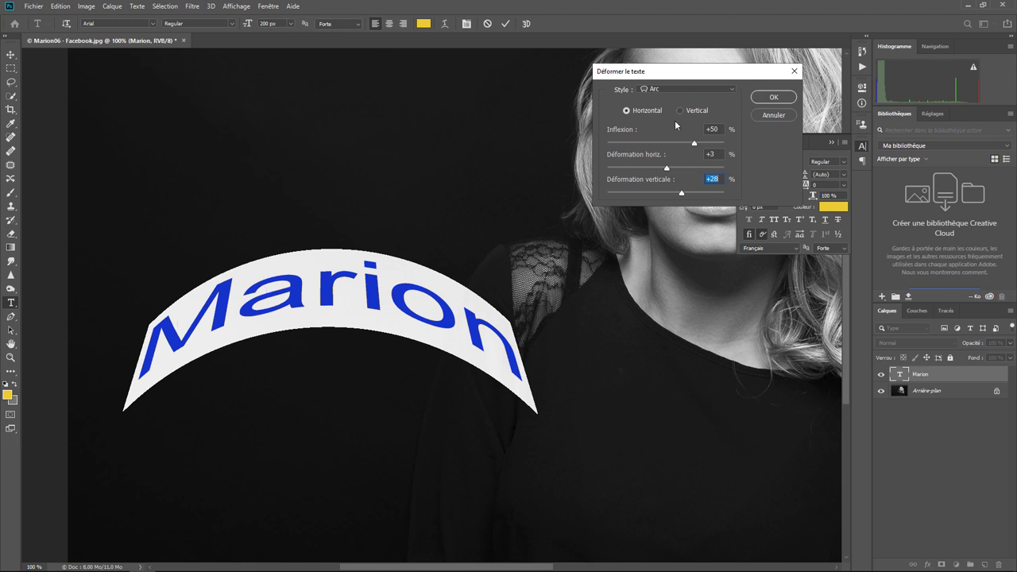
{"action": "left_click", "coordinate": [674, 89]}
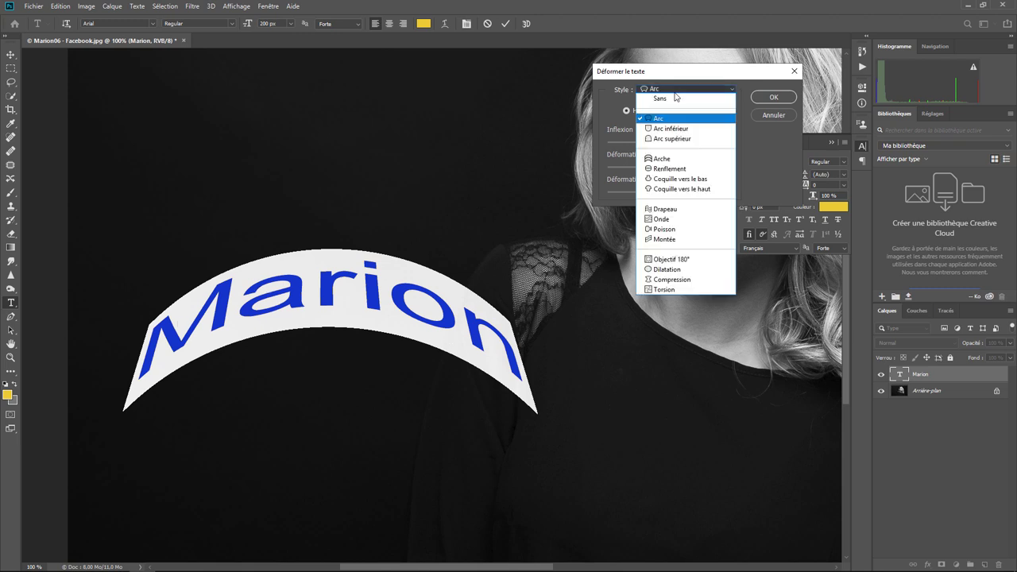
Step: Try the Arc supérieur warp with -33 vertical distortion, then cancel it
{"action": "left_click", "coordinate": [670, 139]}
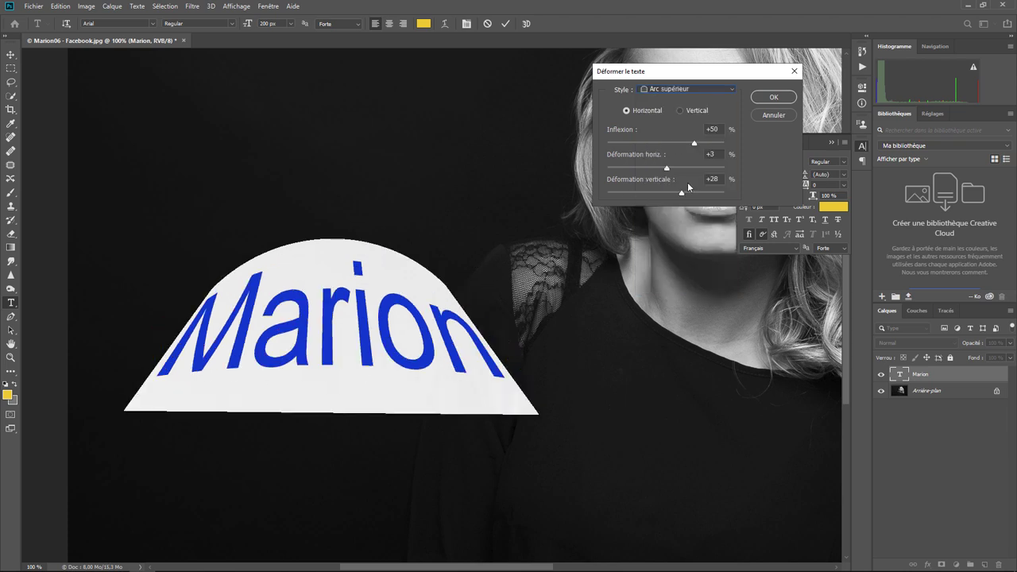
{"action": "left_click_drag", "start_coordinate": [681, 192], "coordinate": [645, 194]}
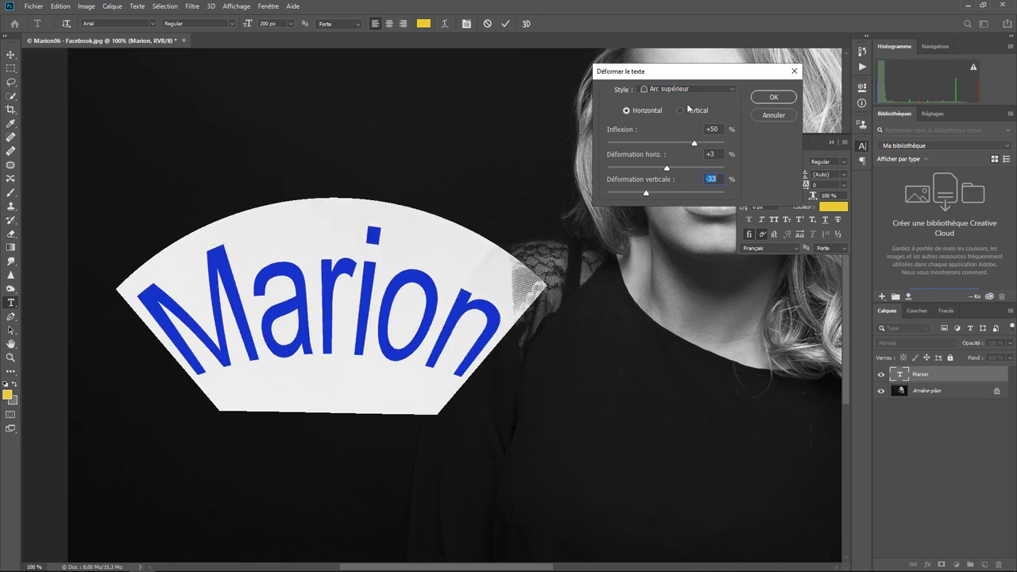
{"action": "left_click", "coordinate": [659, 90]}
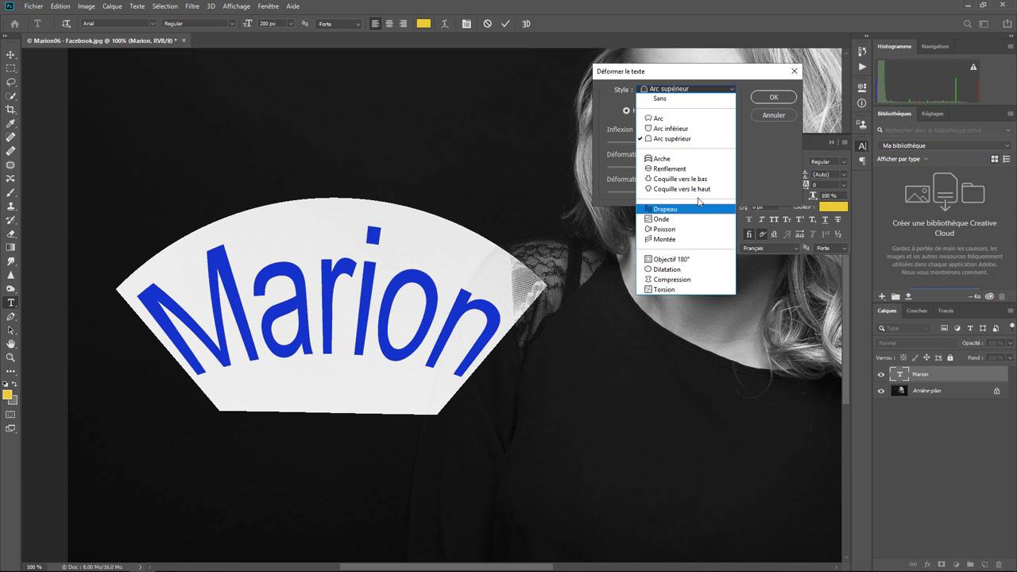
{"action": "left_click", "coordinate": [774, 119]}
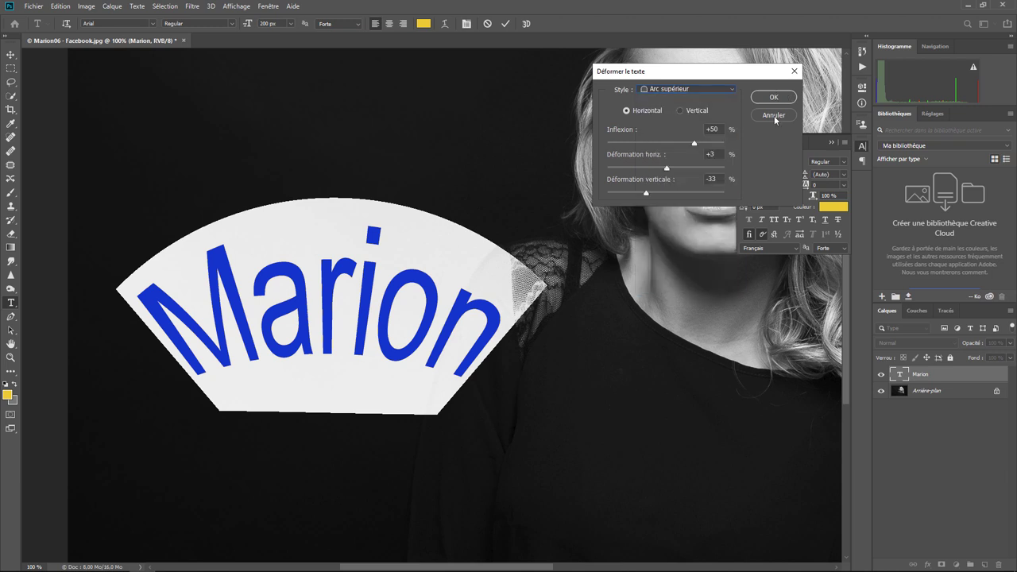
{"action": "left_click", "coordinate": [775, 118]}
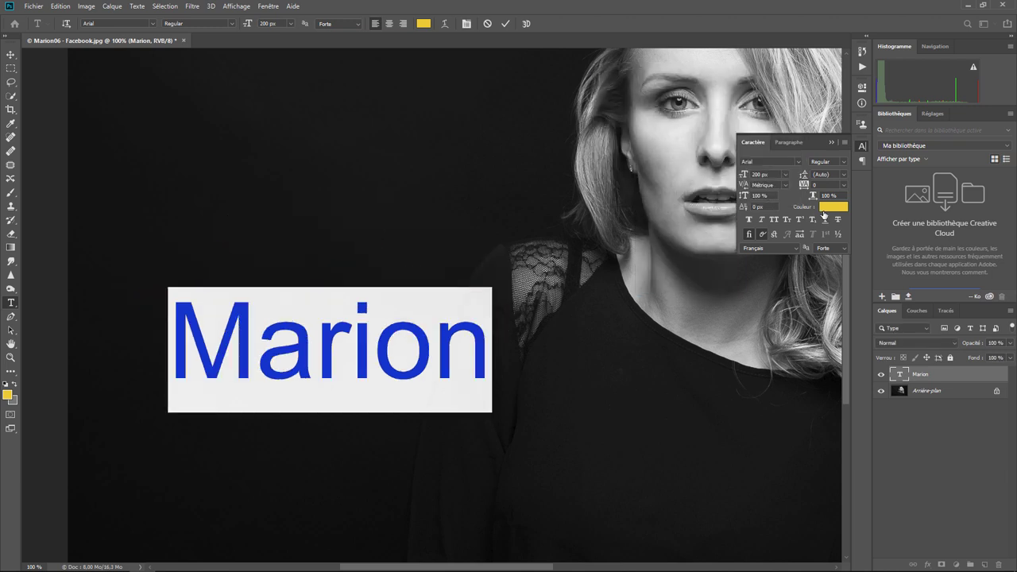
Step: Colour the letters 'ri' of Marion magenta using the text colour picker
{"action": "left_click", "coordinate": [414, 363]}
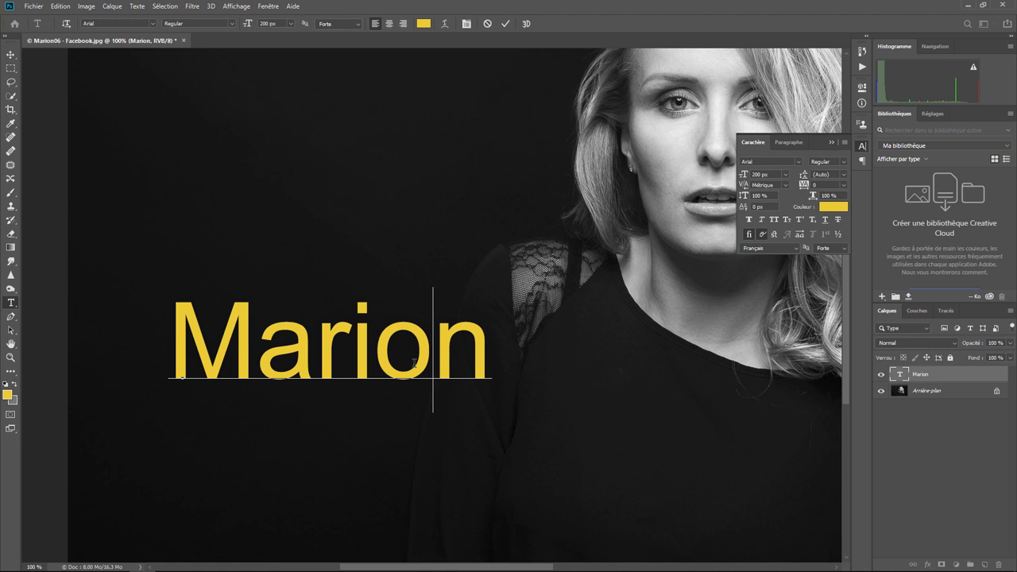
{"action": "left_click", "coordinate": [319, 360]}
{"action": "left_click_drag", "start_coordinate": [319, 361], "coordinate": [371, 365]}
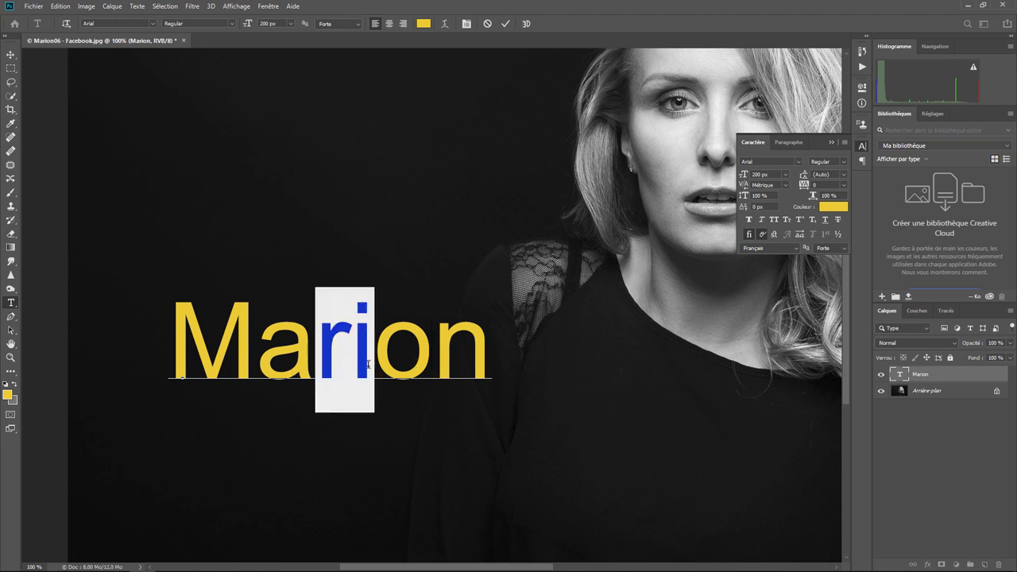
{"action": "left_click", "coordinate": [826, 207]}
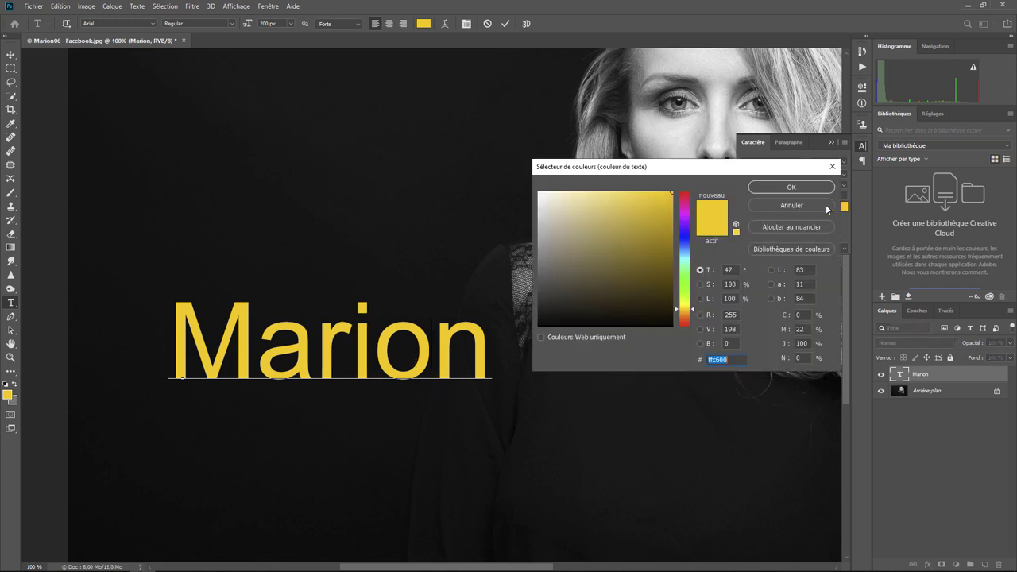
{"action": "left_click", "coordinate": [688, 241]}
{"action": "mouse_move", "coordinate": [688, 242]}
{"action": "left_mouse_down"}
{"action": "mouse_move", "coordinate": [688, 193]}
{"action": "mouse_move", "coordinate": [687, 210]}
{"action": "left_mouse_up"}
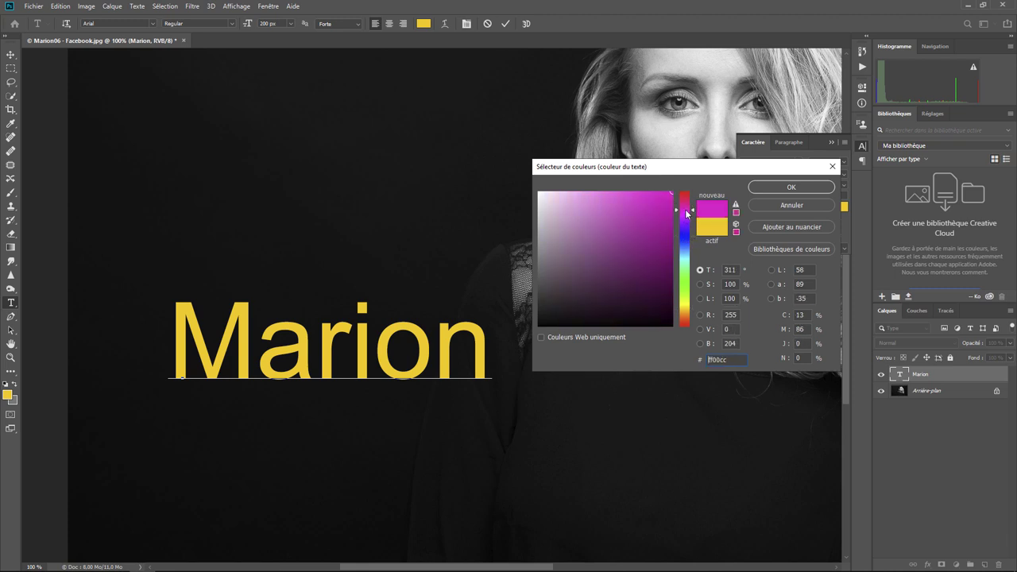
{"action": "left_click", "coordinate": [786, 191]}
{"action": "left_click", "coordinate": [454, 406]}
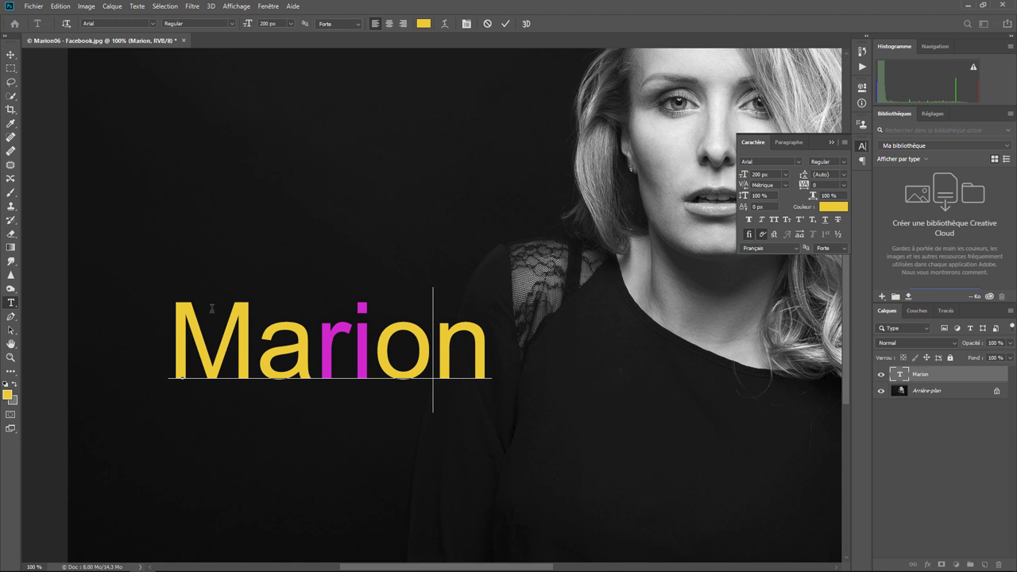
Step: Add vertical text 'Mario' and move it to the right of Marion
{"action": "left_click", "coordinate": [506, 24]}
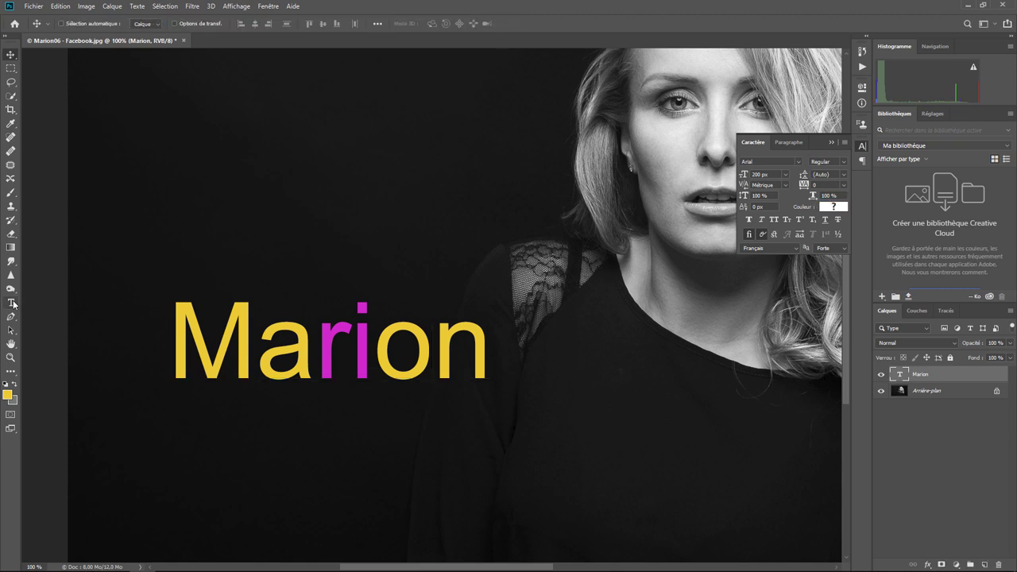
{"action": "right_click", "coordinate": [13, 303]}
{"action": "left_click", "coordinate": [53, 315]}
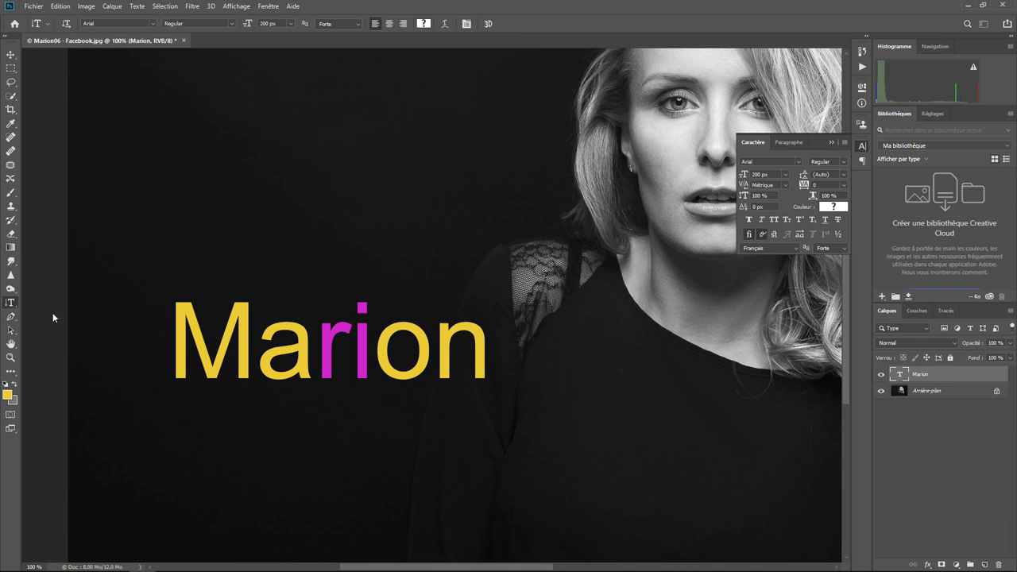
{"action": "left_click", "coordinate": [253, 105]}
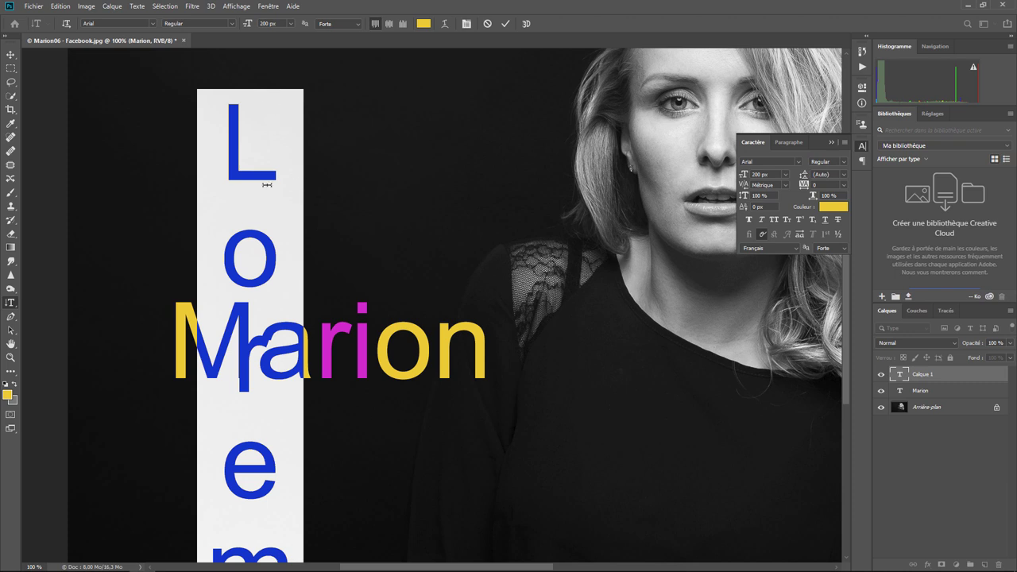
{"action": "type", "text": "M"}
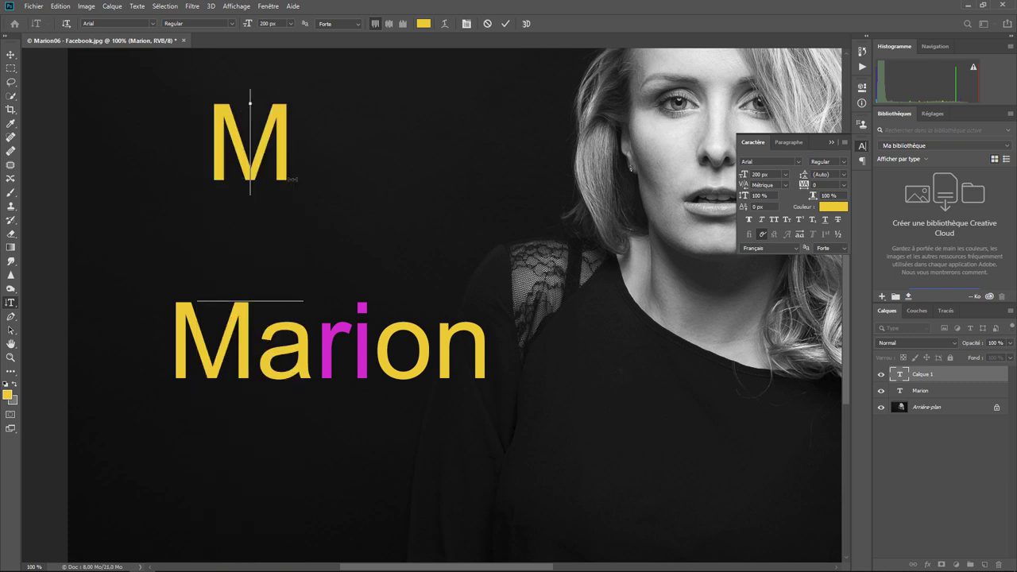
{"action": "type", "text": "ario"}
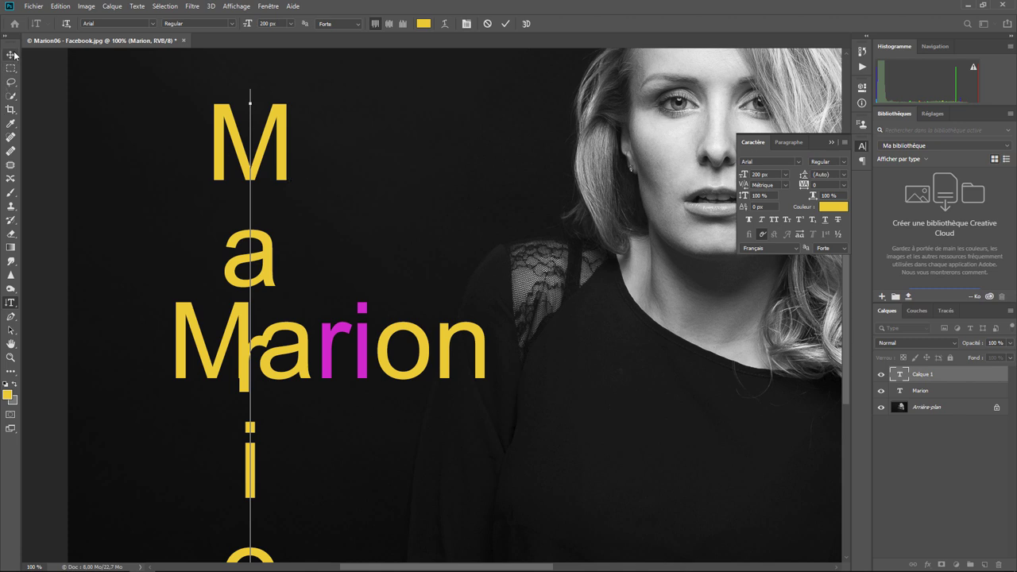
{"action": "left_click", "coordinate": [11, 54]}
{"action": "mouse_move", "coordinate": [235, 123]}
{"action": "left_mouse_down"}
{"action": "mouse_move", "coordinate": [460, 182]}
{"action": "mouse_move", "coordinate": [529, 105]}
{"action": "left_mouse_up"}
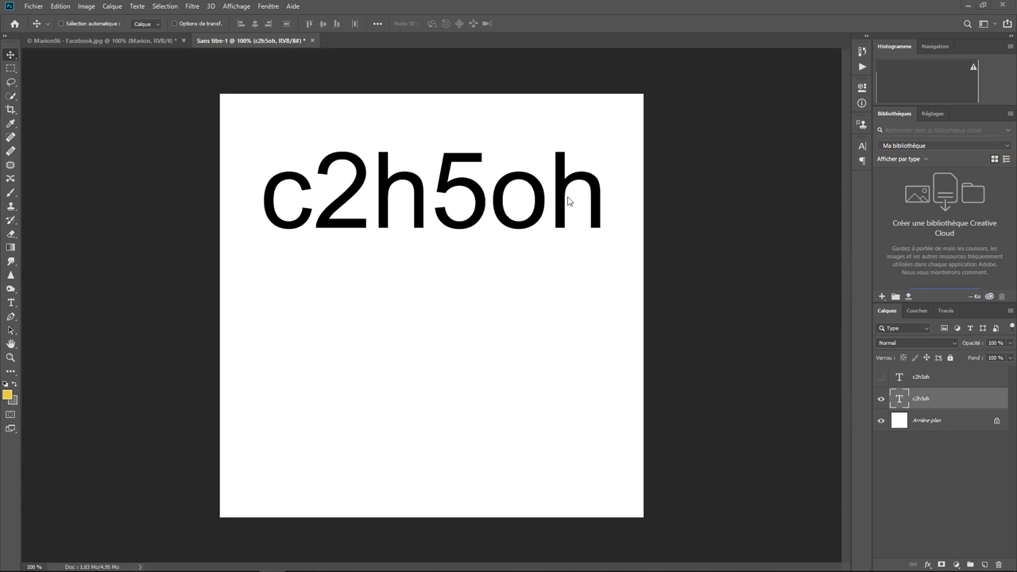
Step: Hide and re-show the top text layer to reveal the coloured C2H5OH
{"action": "left_click", "coordinate": [879, 377]}
{"action": "left_click", "coordinate": [880, 378]}
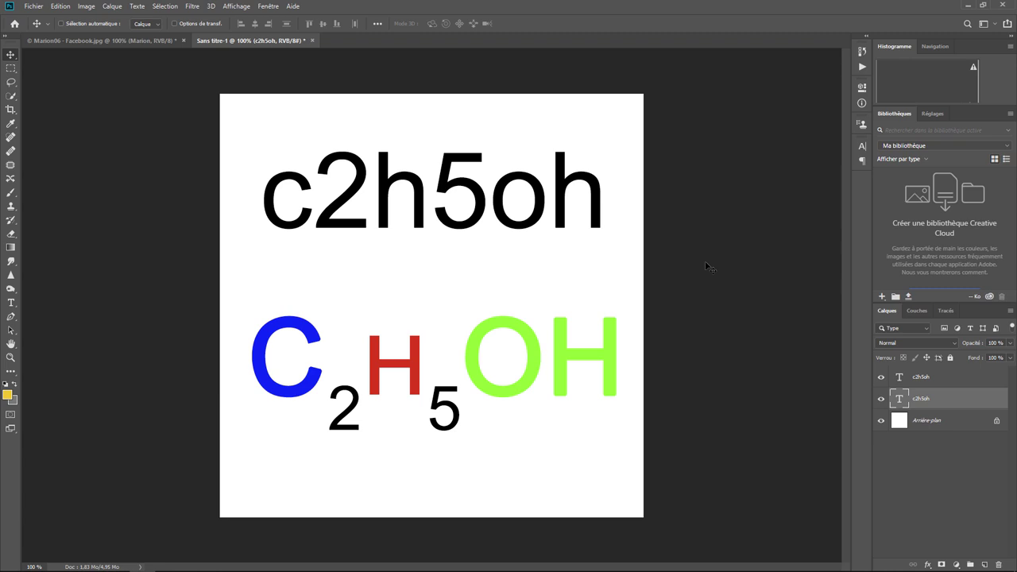
Step: Select the first c of the top c2h5oh and set it to All Caps
{"action": "double_click", "coordinate": [900, 402]}
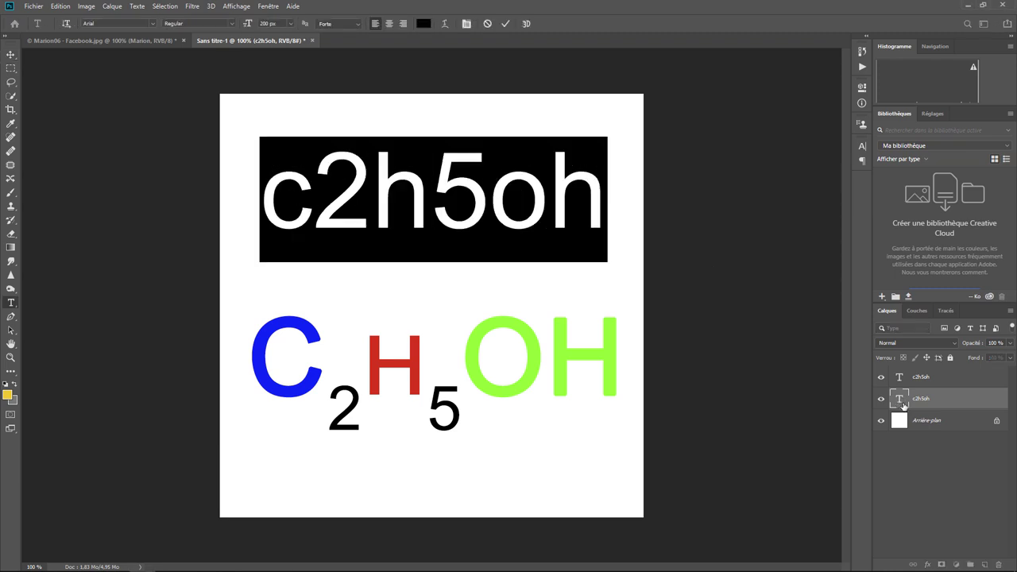
{"action": "left_click", "coordinate": [323, 208]}
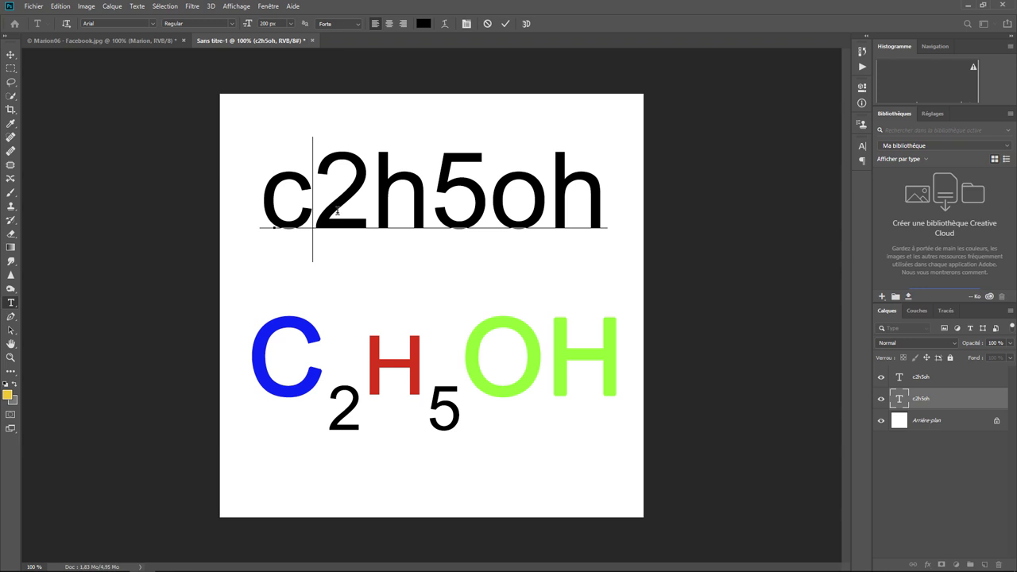
{"action": "left_click", "coordinate": [388, 203]}
{"action": "left_click", "coordinate": [434, 210]}
{"action": "left_click_drag", "start_coordinate": [306, 210], "coordinate": [279, 205]}
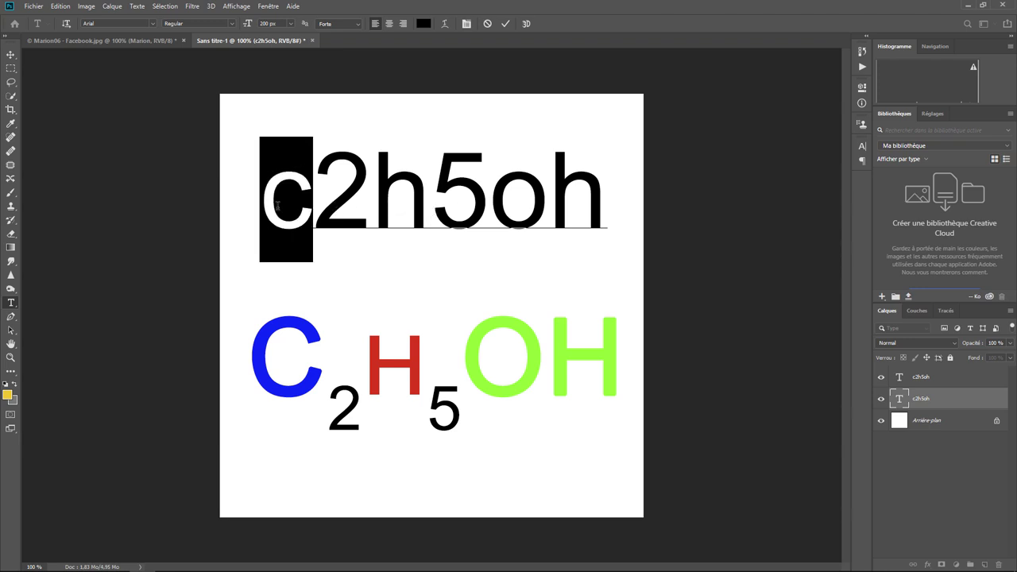
{"action": "left_click", "coordinate": [467, 24]}
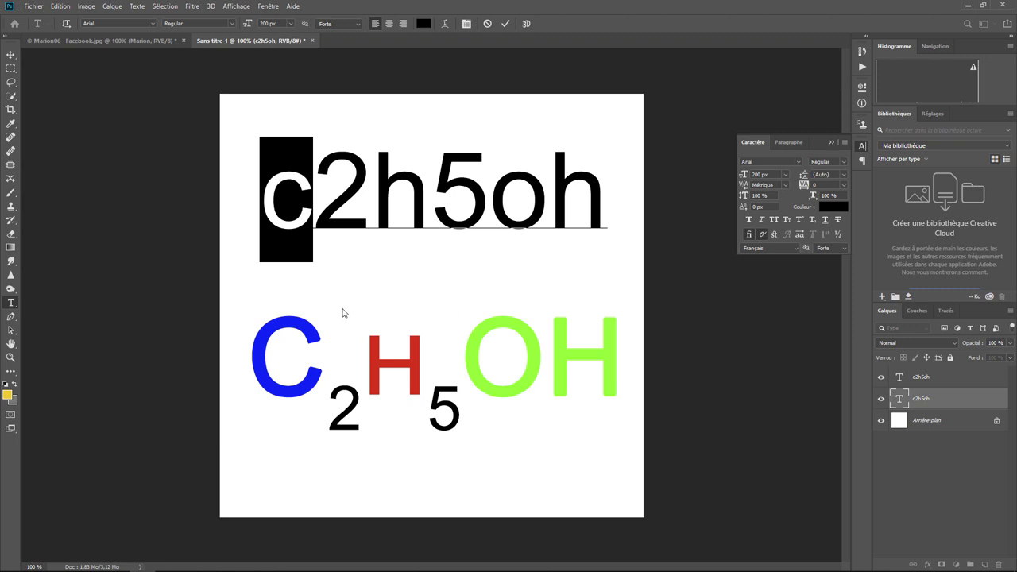
{"action": "left_click", "coordinate": [771, 221]}
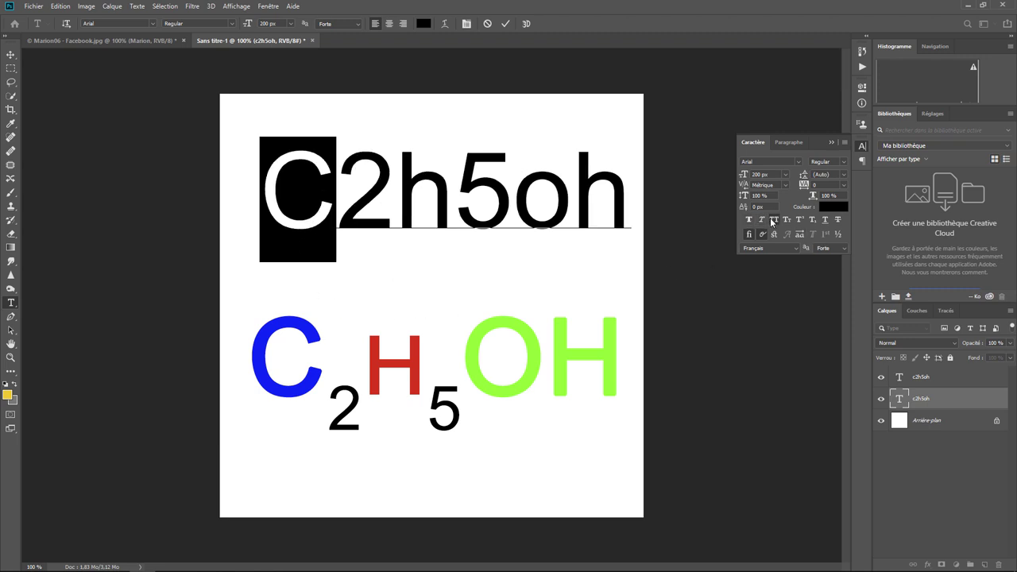
Step: Colour the capital C bright blue (1800ff)
{"action": "left_click", "coordinate": [834, 208]}
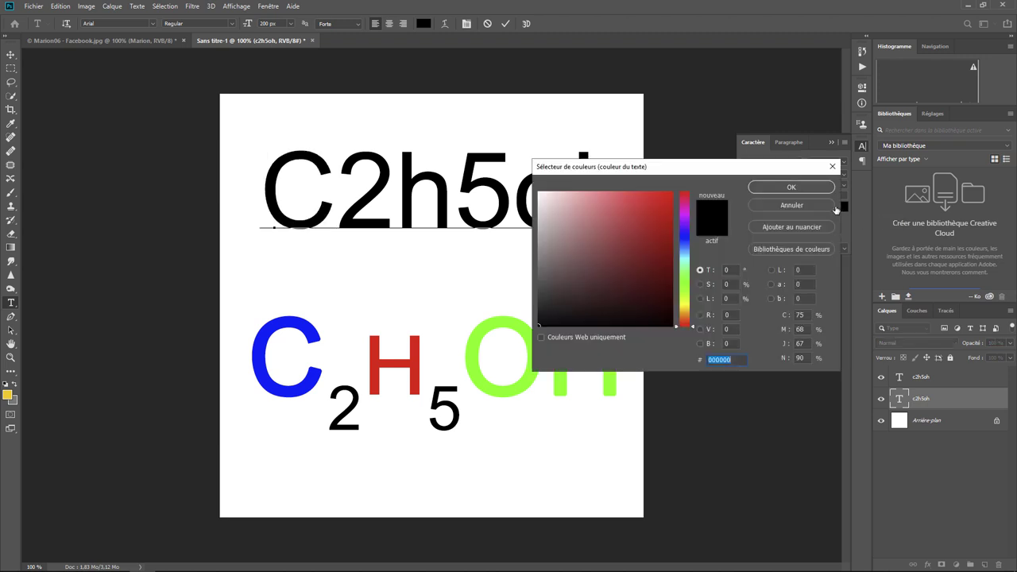
{"action": "left_click", "coordinate": [685, 235]}
{"action": "left_click", "coordinate": [671, 192]}
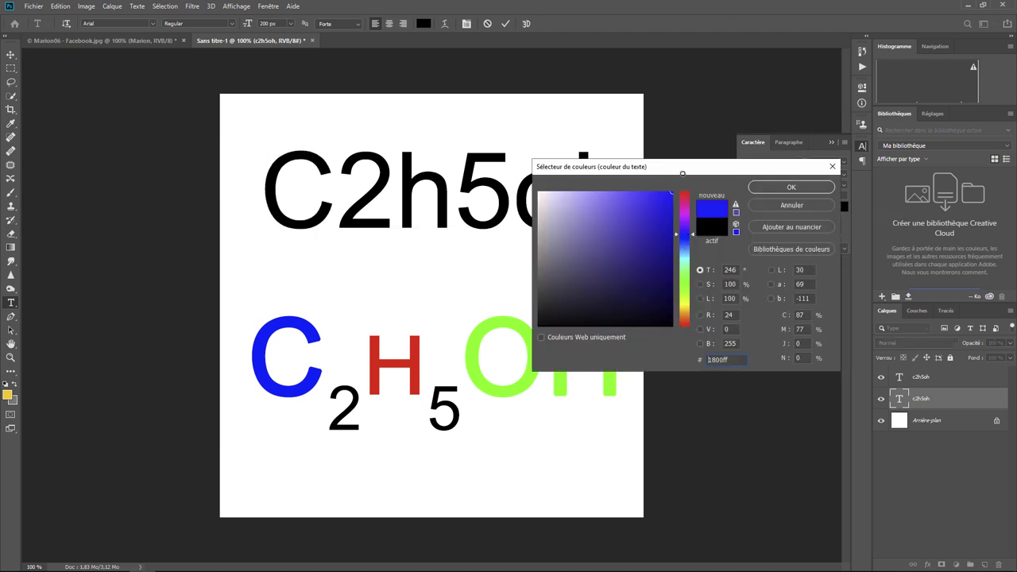
{"action": "left_click", "coordinate": [791, 187]}
Step: Make the 2 a subscript with 100 px size and a -30 px baseline shift
{"action": "left_click_drag", "start_coordinate": [350, 219], "coordinate": [379, 216]}
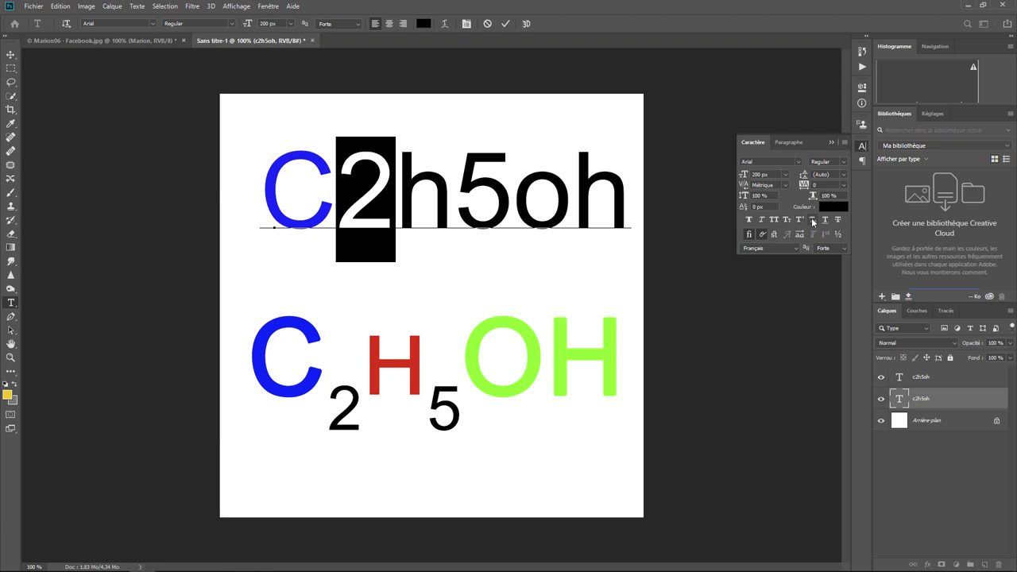
{"action": "left_click", "coordinate": [811, 219]}
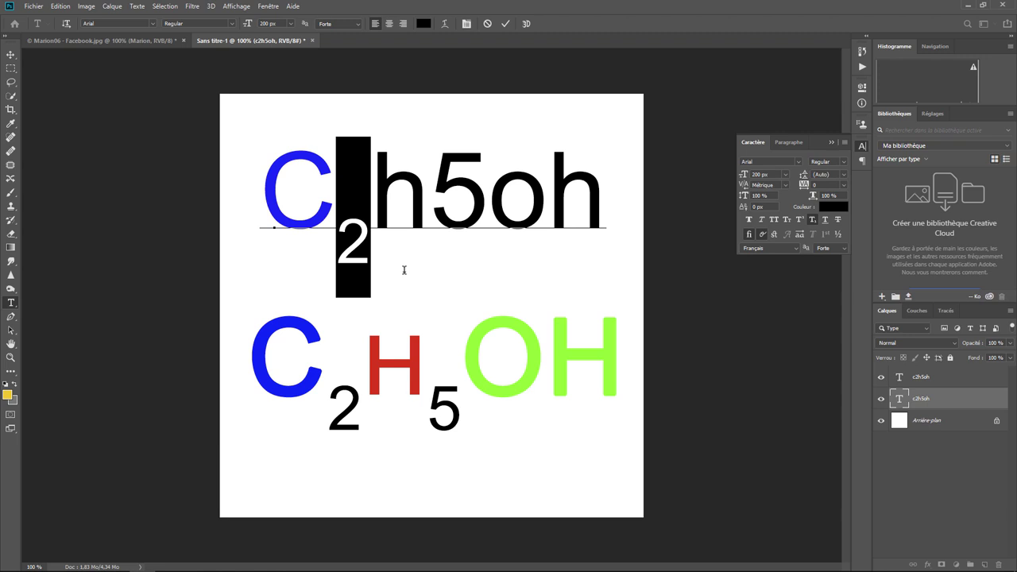
{"action": "left_click", "coordinate": [813, 219]}
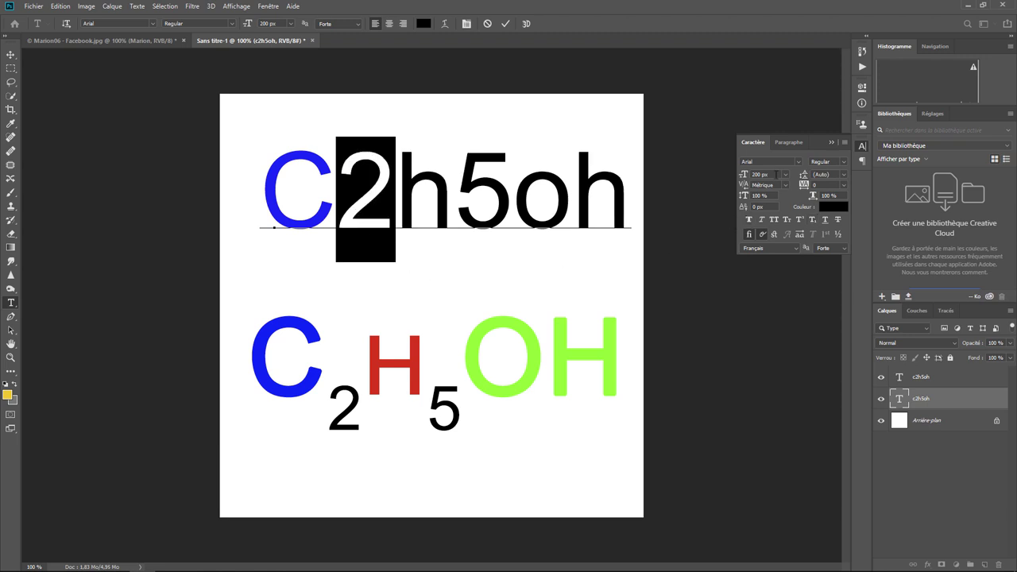
{"action": "left_click", "coordinate": [742, 176]}
{"action": "type", "text": "100"}
{"action": "key", "text": "Return"}
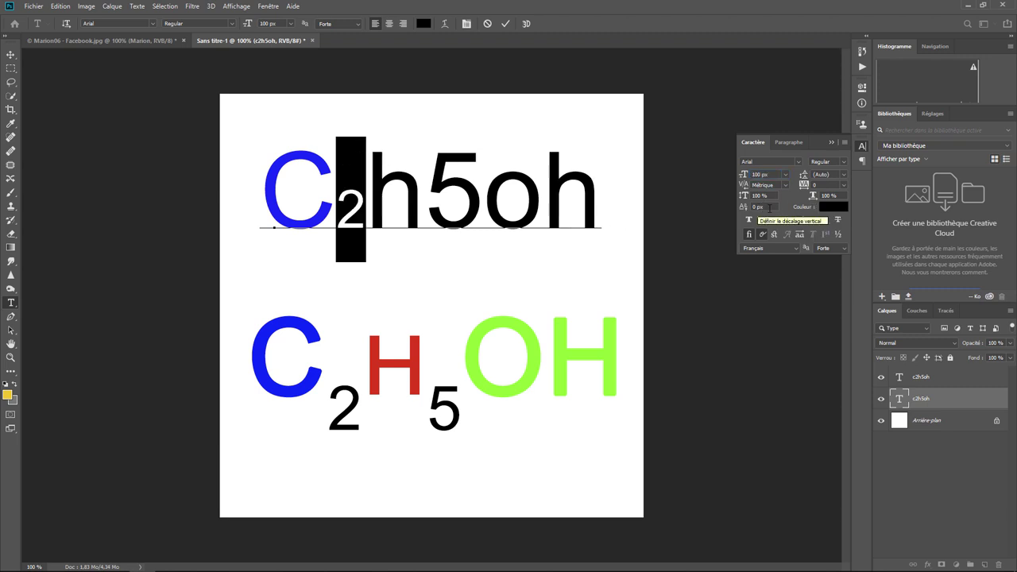
{"action": "left_click", "coordinate": [757, 207]}
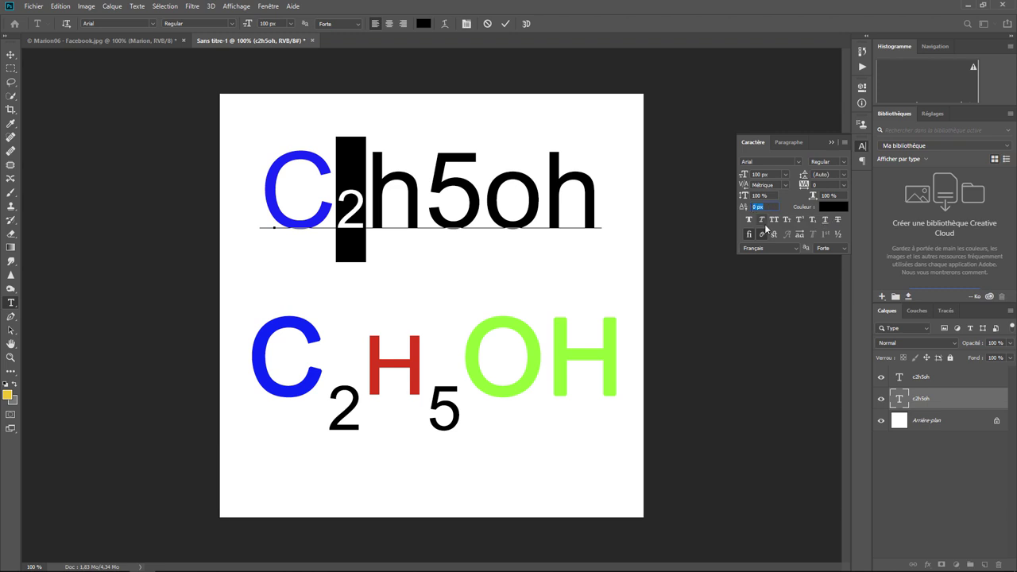
{"action": "type", "text": "-30"}
{"action": "key", "text": "Return"}
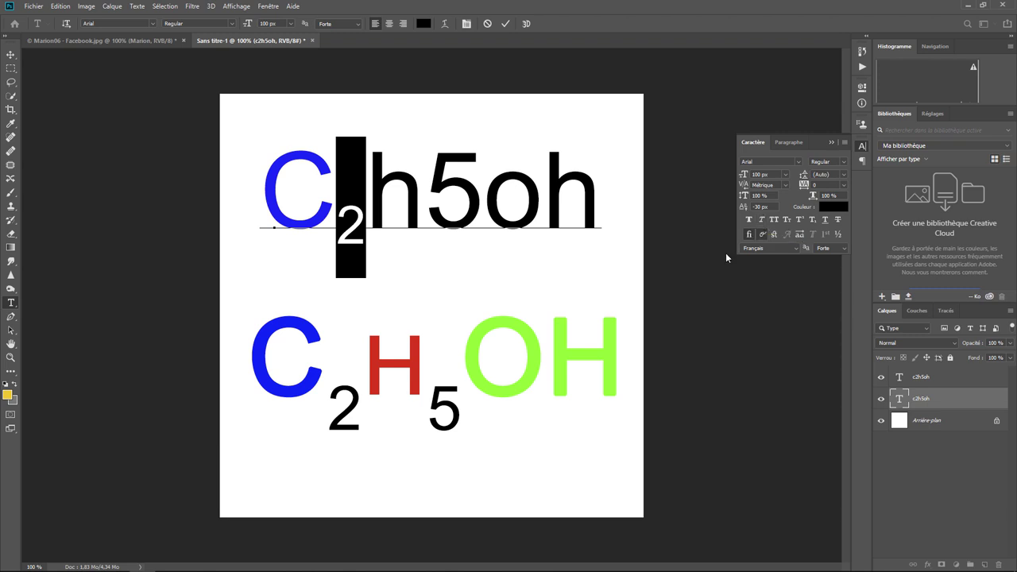
Step: Turn the h into a red (ff0000) capital H
{"action": "left_click", "coordinate": [407, 215]}
{"action": "left_click_drag", "start_coordinate": [378, 212], "coordinate": [412, 221]}
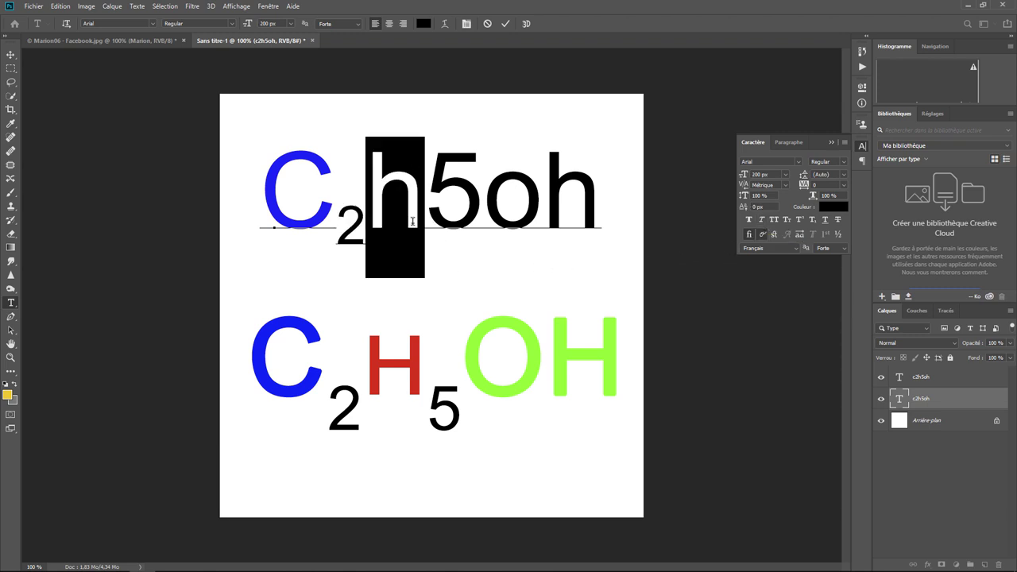
{"action": "left_click", "coordinate": [773, 220]}
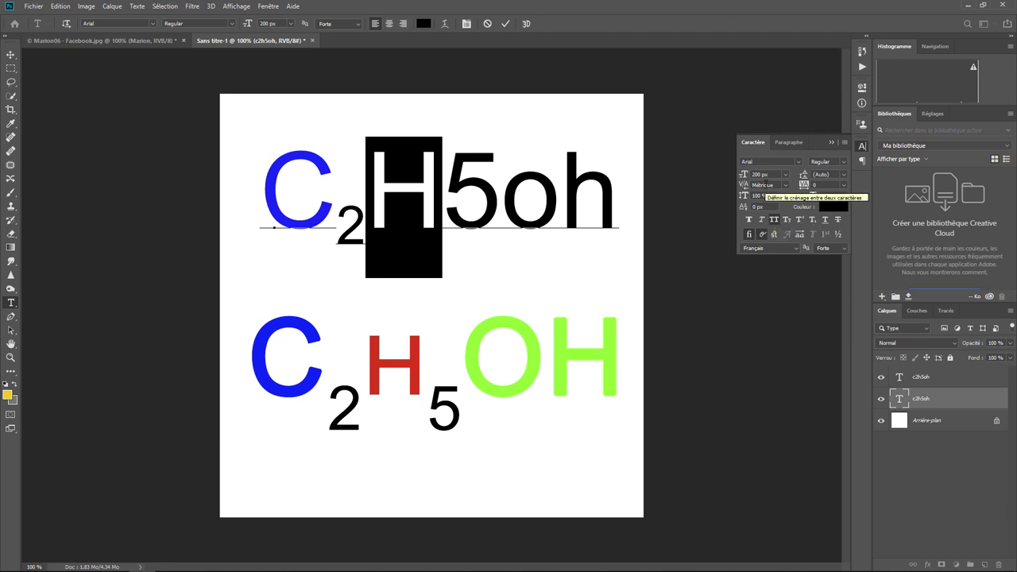
{"action": "left_click", "coordinate": [776, 222]}
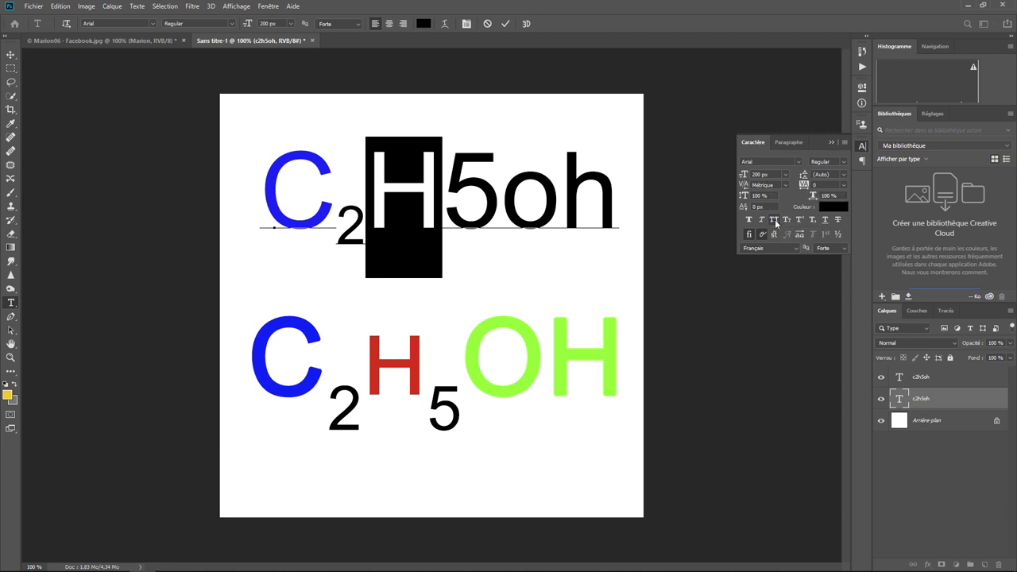
{"action": "left_click", "coordinate": [786, 222]}
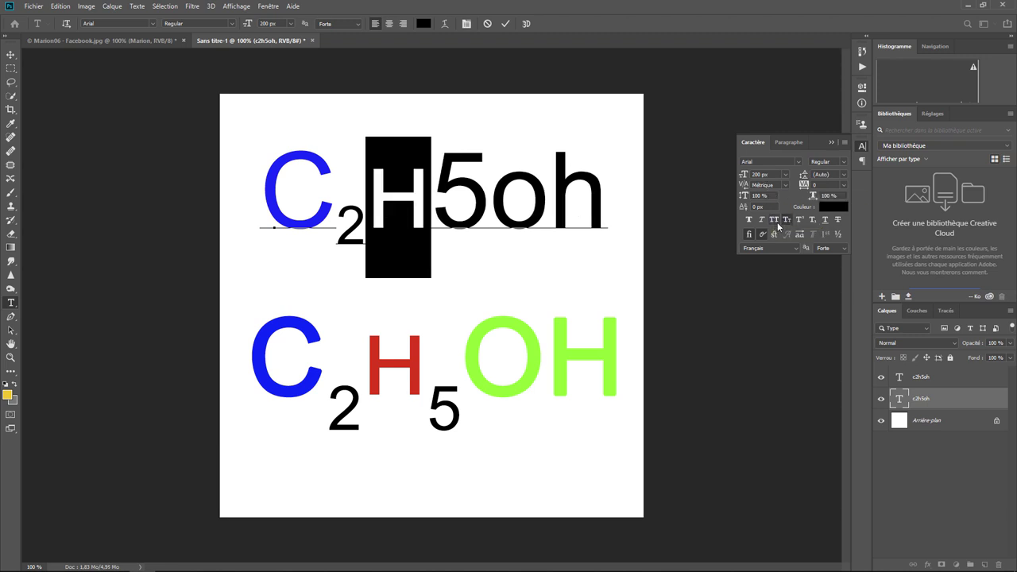
{"action": "left_click", "coordinate": [829, 207]}
{"action": "type", "text": "ff0000"}
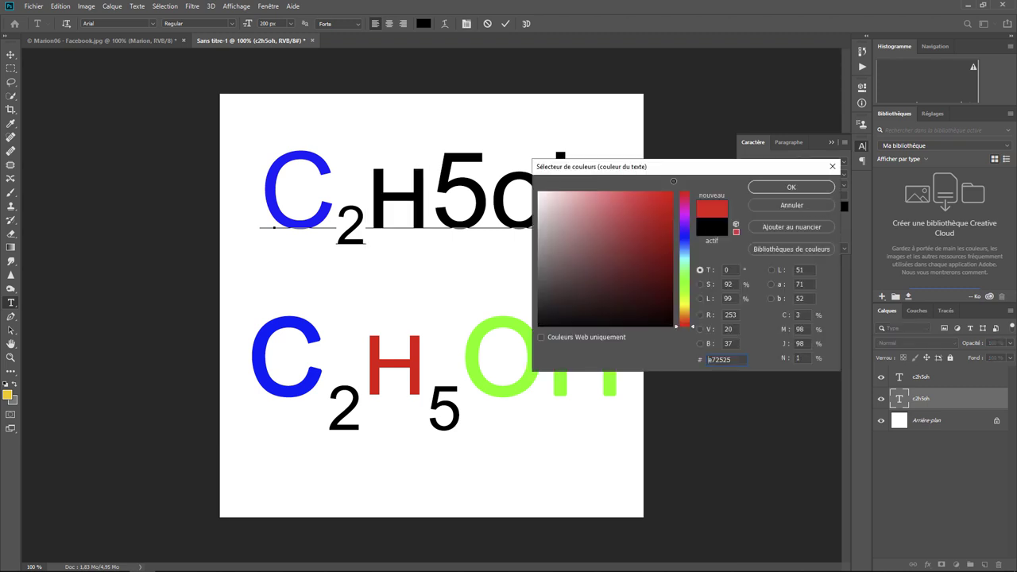
{"action": "left_click", "coordinate": [801, 187]}
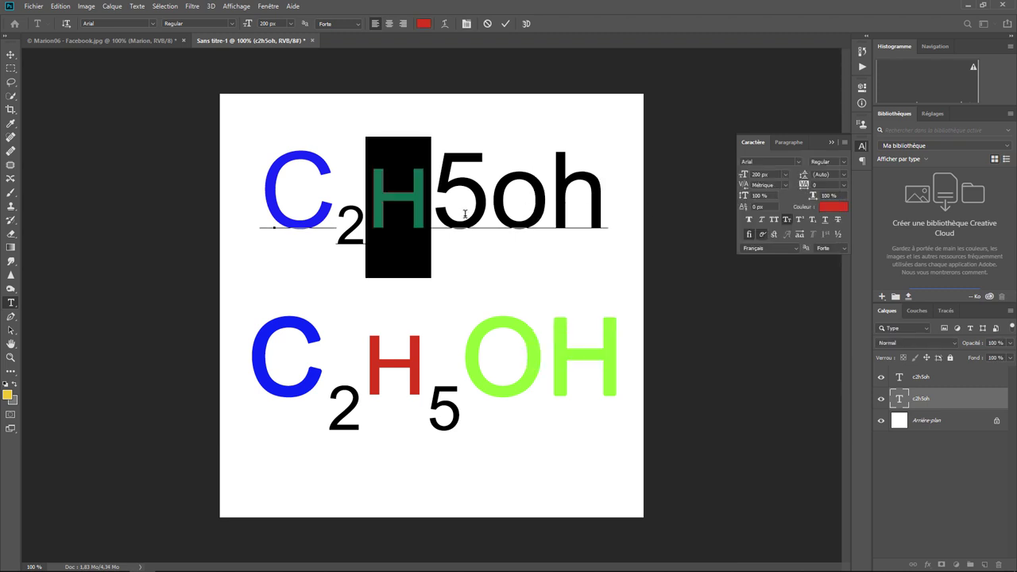
{"action": "key", "text": "Right"}
{"action": "key", "text": "shift+Right"}
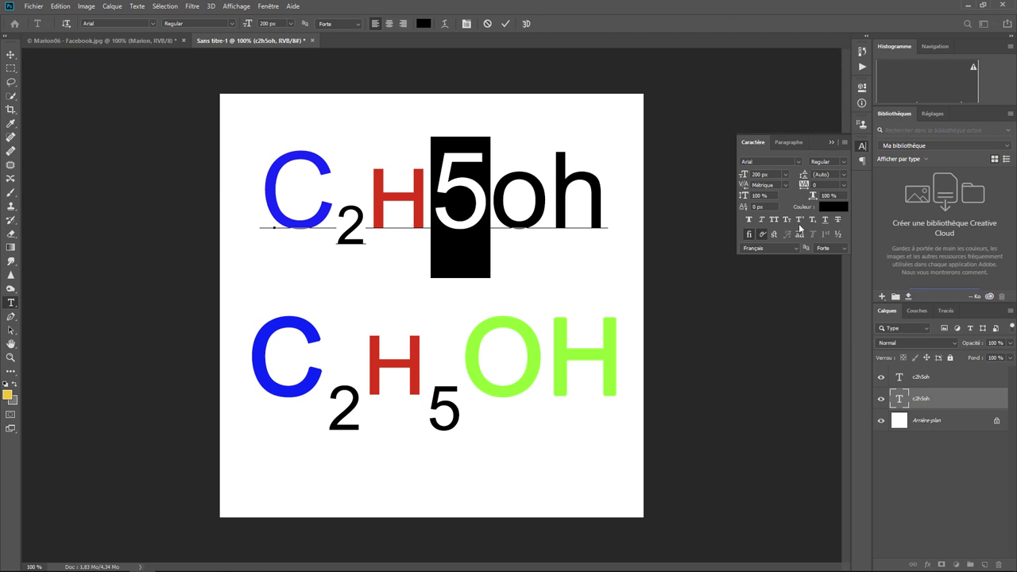
Step: Subscript the 5 and capitalise the oh to OH
{"action": "left_click", "coordinate": [813, 218]}
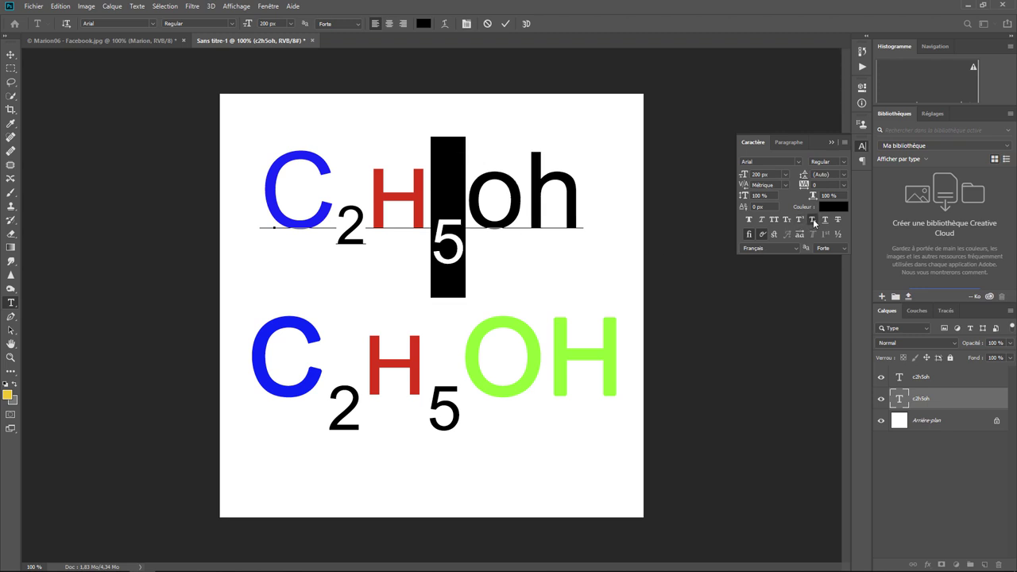
{"action": "left_click", "coordinate": [508, 225]}
{"action": "left_click_drag", "start_coordinate": [474, 211], "coordinate": [572, 208]}
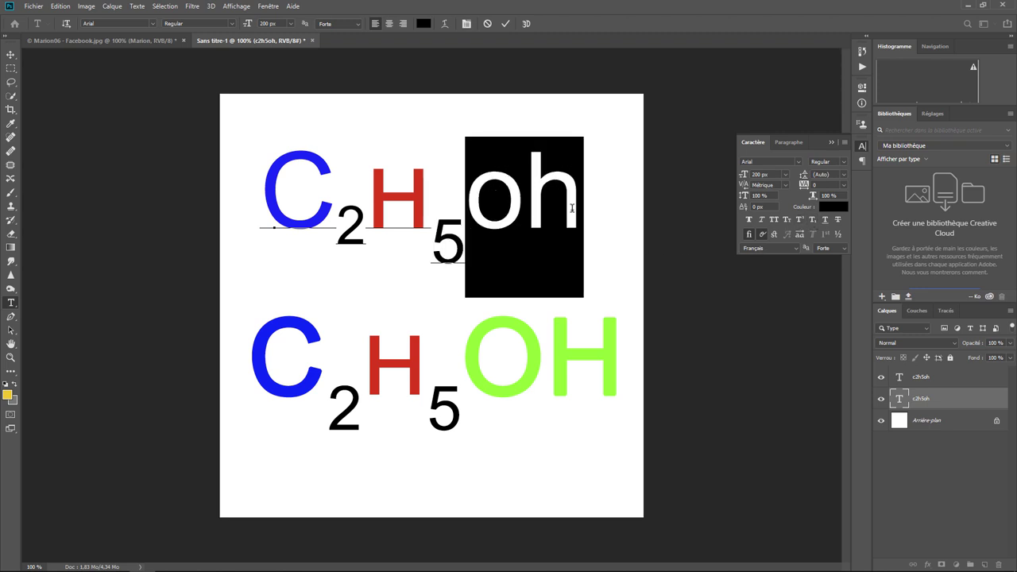
{"action": "left_click", "coordinate": [774, 222]}
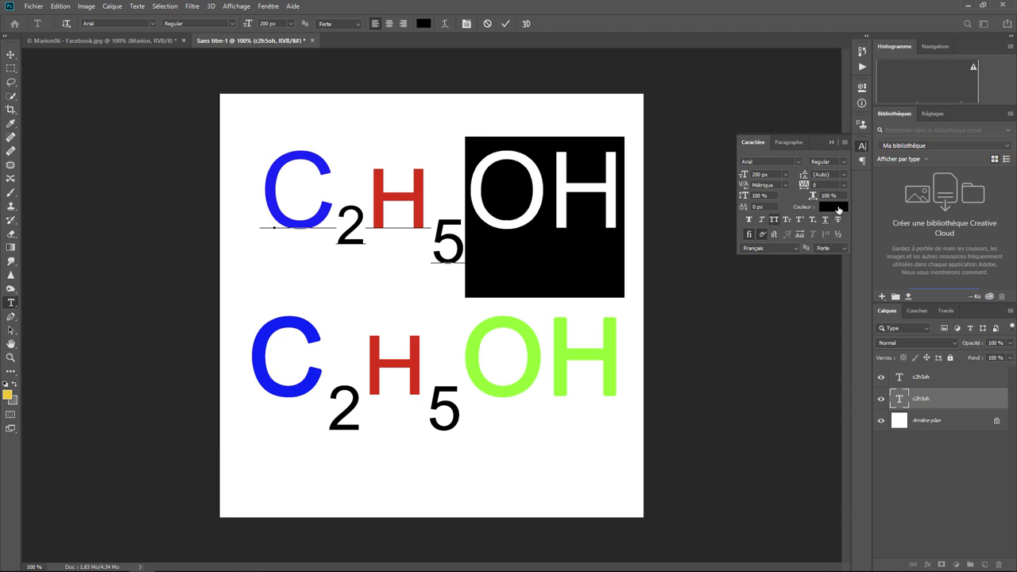
Step: Colour the OH green, make it faux bold, and commit the text
{"action": "left_click", "coordinate": [834, 206]}
{"action": "left_click", "coordinate": [683, 278]}
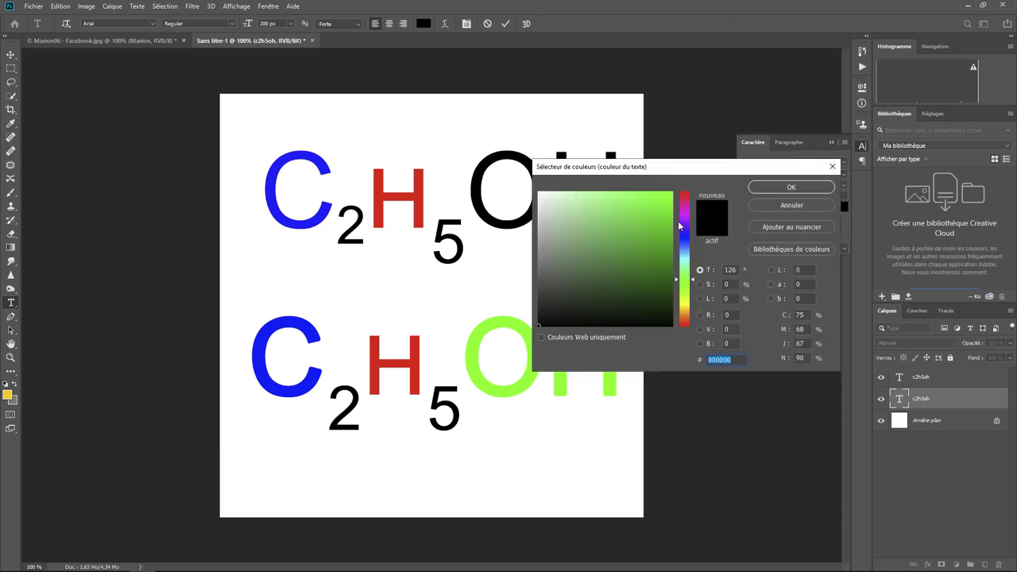
{"action": "left_click", "coordinate": [667, 203]}
{"action": "left_click", "coordinate": [785, 188]}
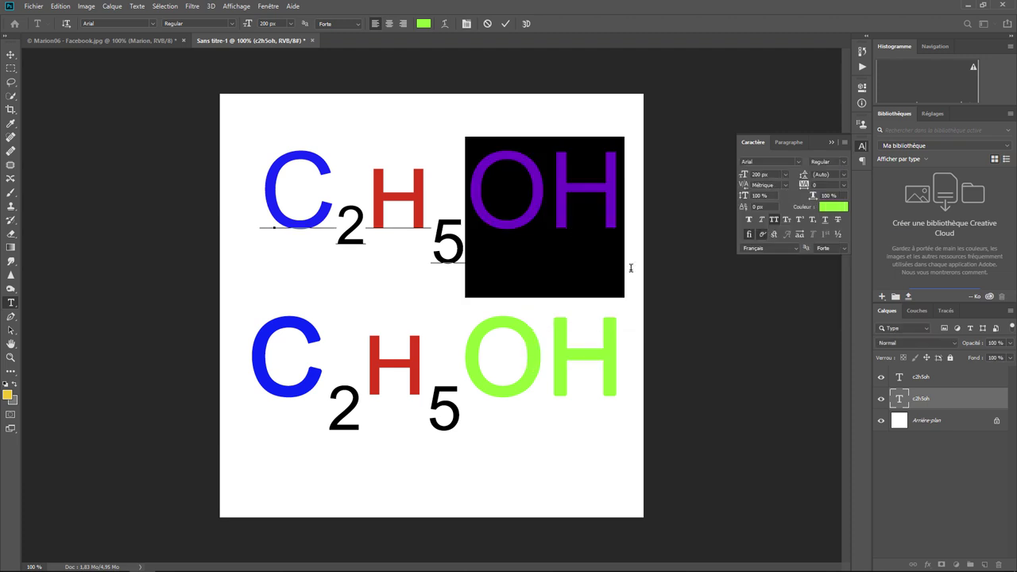
{"action": "left_click", "coordinate": [749, 219]}
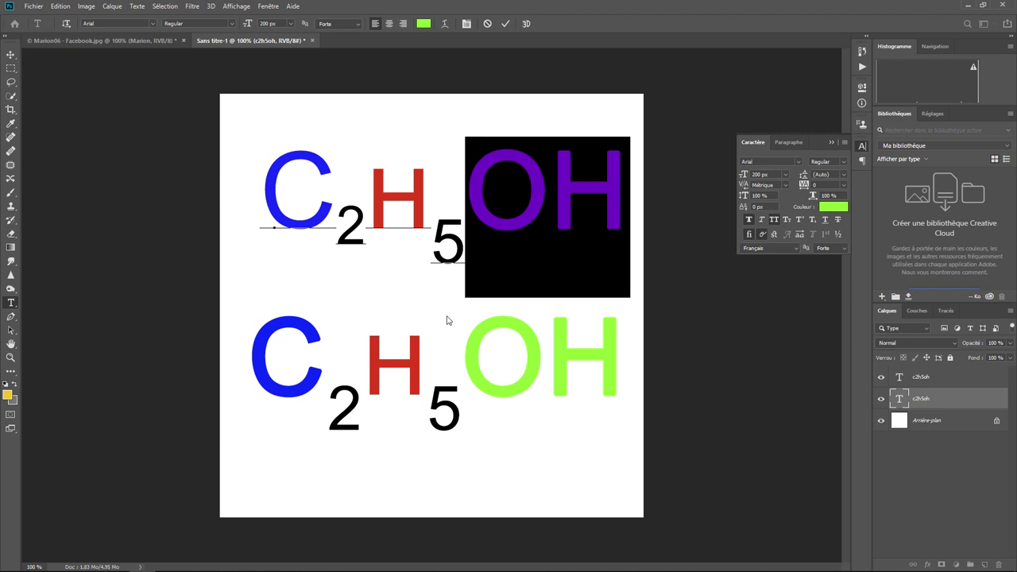
{"action": "key", "text": "Escape"}
{"action": "key", "text": "v"}
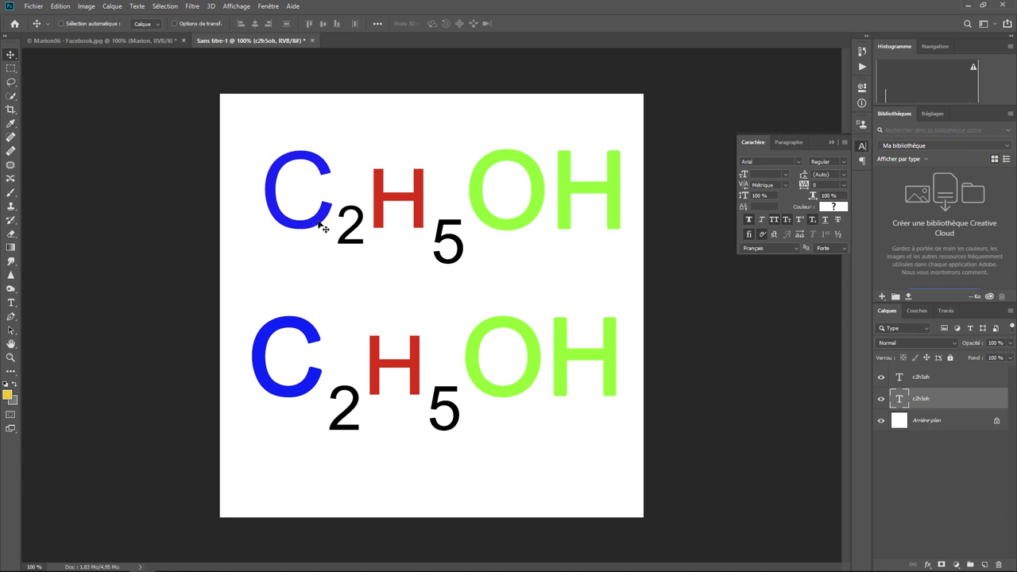
Step: Reopen the upper C2H5OH text and select its characters to check the formatting
{"action": "double_click", "coordinate": [899, 398]}
{"action": "left_click_drag", "start_coordinate": [284, 228], "coordinate": [332, 213]}
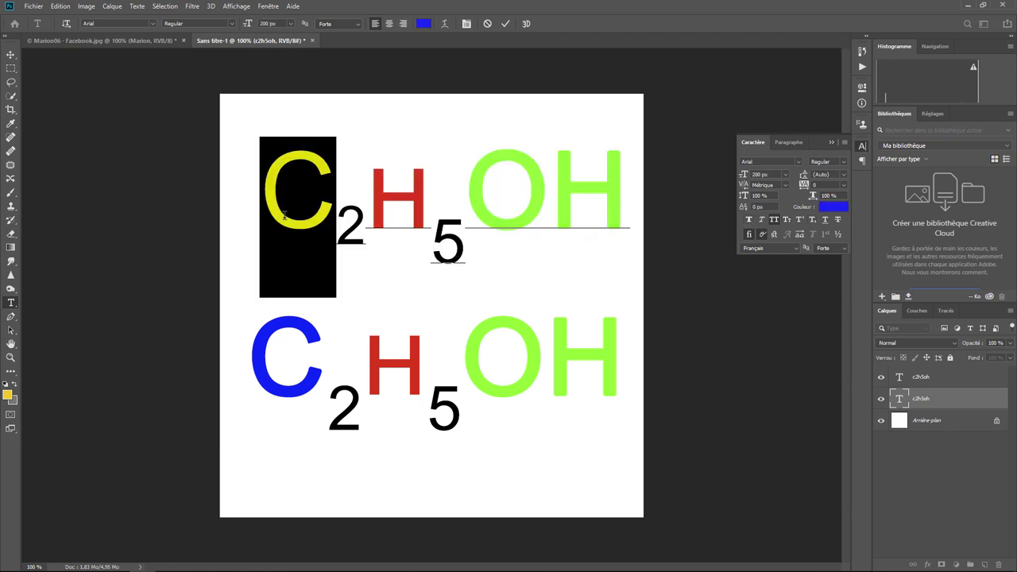
{"action": "left_click", "coordinate": [470, 278]}
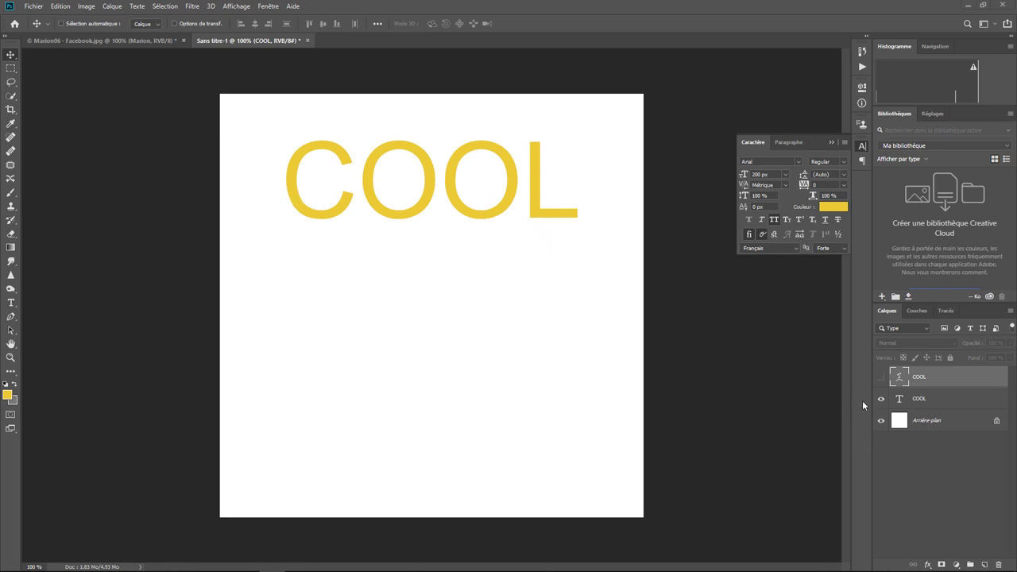
Step: Show the hidden warped COOL layer and commit the top COOL's yellow recolouring
{"action": "left_click", "coordinate": [880, 378]}
{"action": "left_click", "coordinate": [880, 378]}
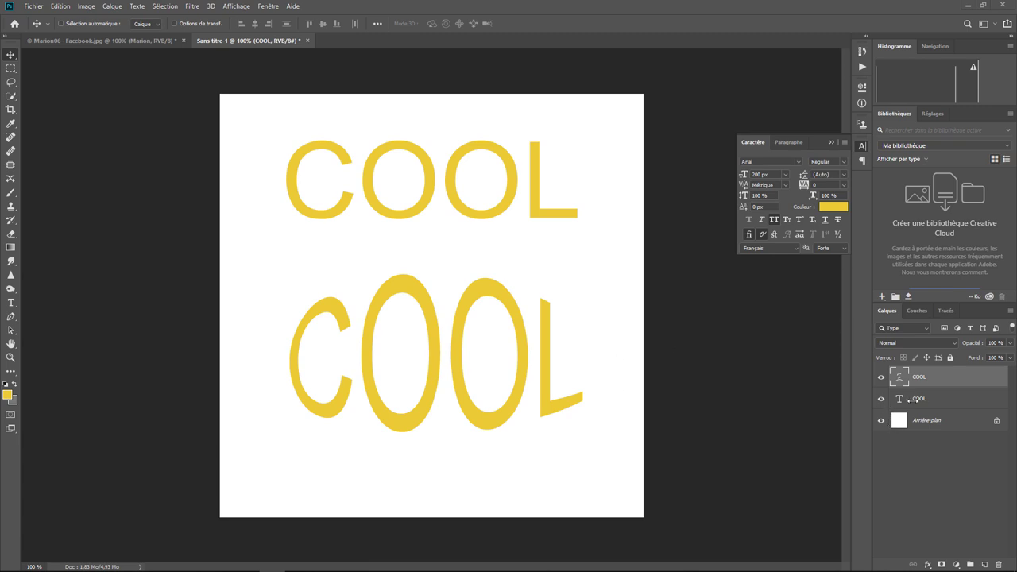
{"action": "double_click", "coordinate": [900, 400]}
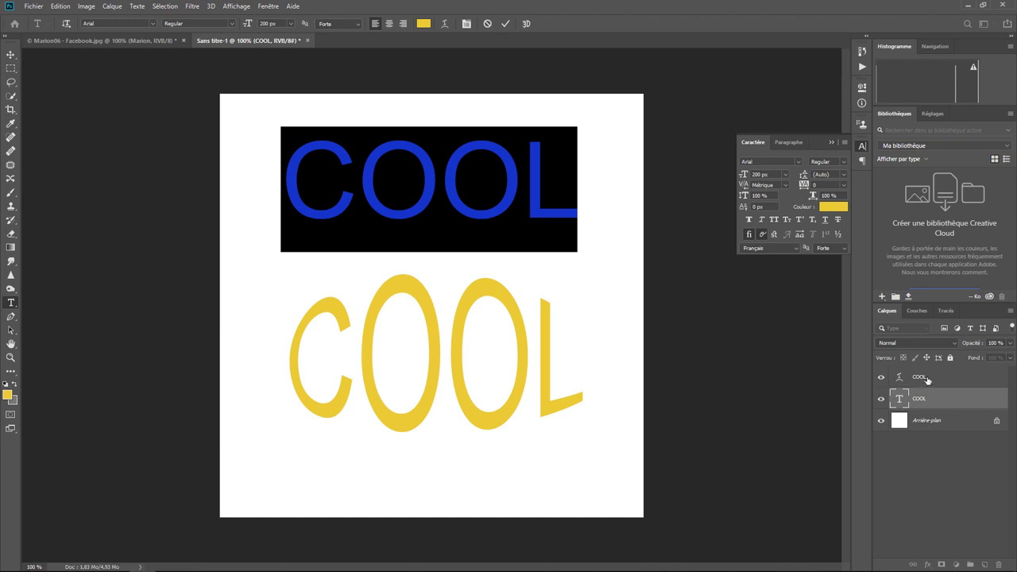
{"action": "left_click", "coordinate": [11, 54]}
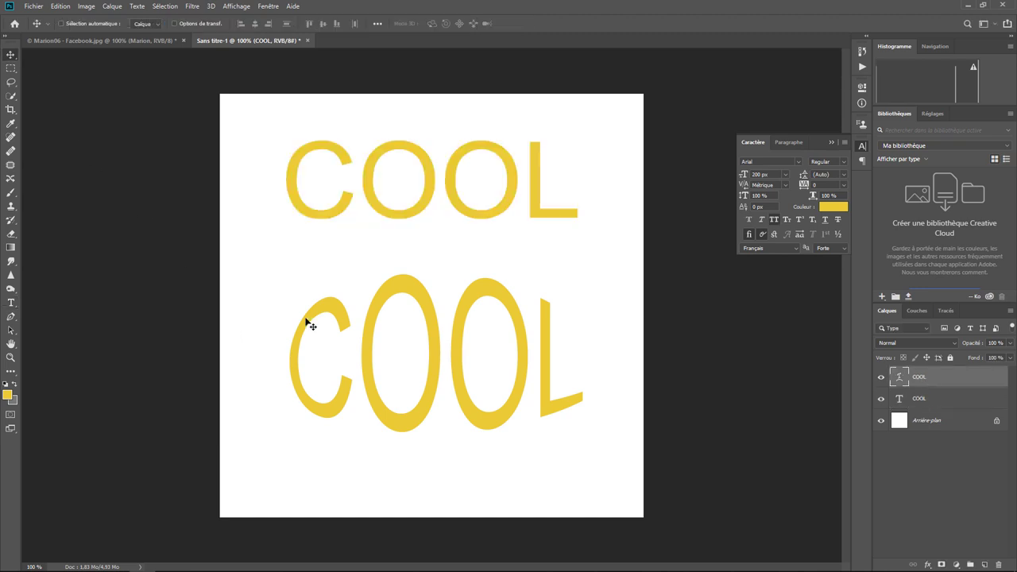
Step: Move the warped COOL lower and left, then select the plain COOL to reposition it
{"action": "mouse_move", "coordinate": [401, 292]}
{"action": "left_mouse_down"}
{"action": "mouse_move", "coordinate": [382, 346]}
{"action": "mouse_move", "coordinate": [391, 360]}
{"action": "left_mouse_up"}
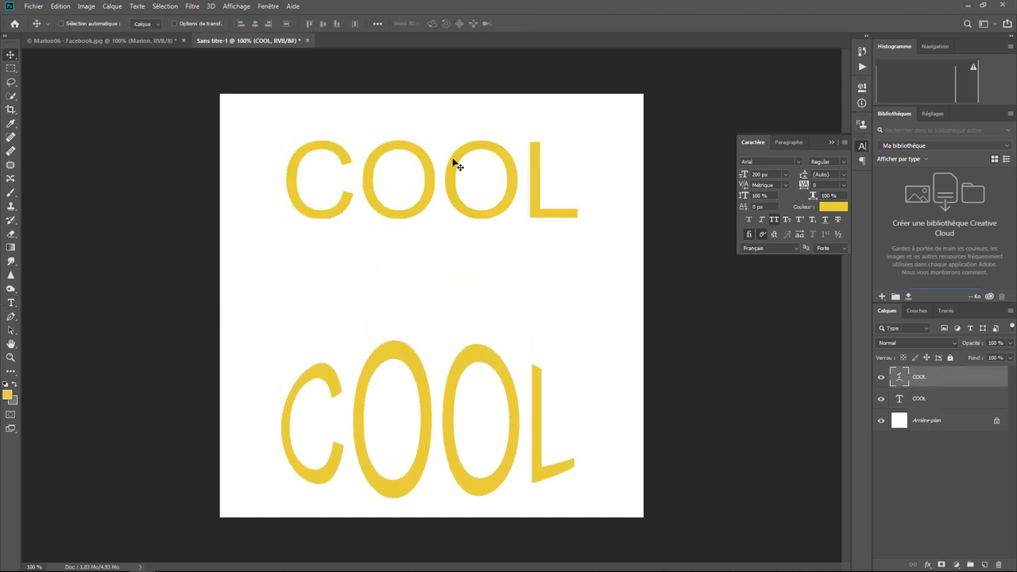
{"action": "left_click_drag", "start_coordinate": [455, 193], "coordinate": [443, 226]}
{"action": "left_click", "coordinate": [463, 212], "text": "ctrl"}
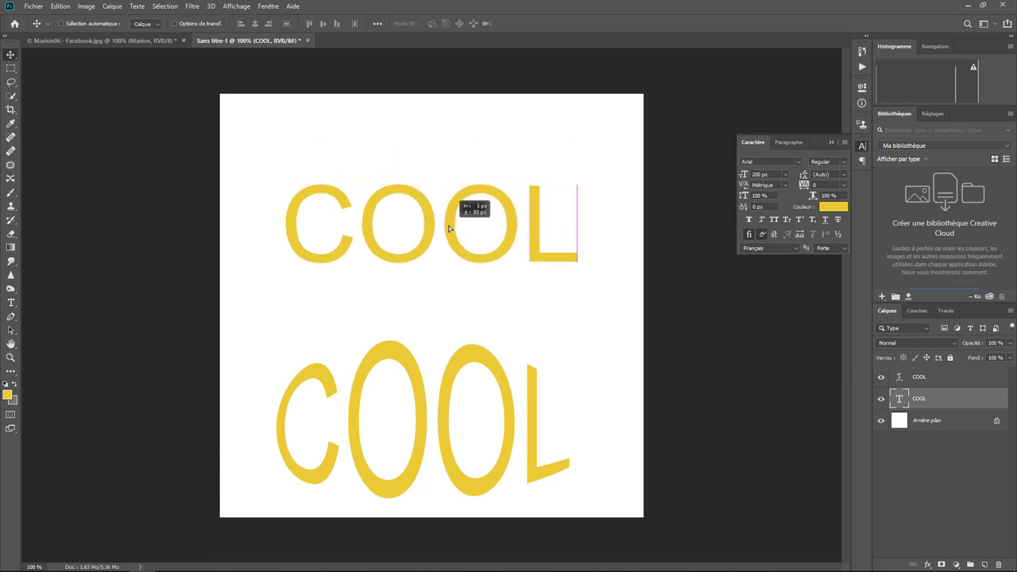
Step: Warp the upper COOL with a Renflement bulge, adjust its Inflexion, and commit it
{"action": "double_click", "coordinate": [898, 398]}
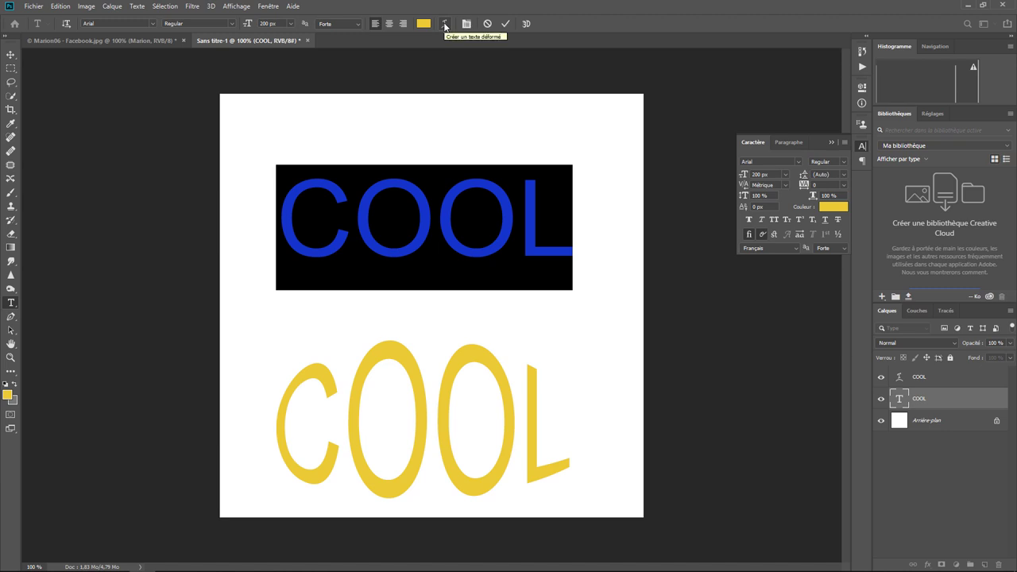
{"action": "left_click", "coordinate": [444, 24]}
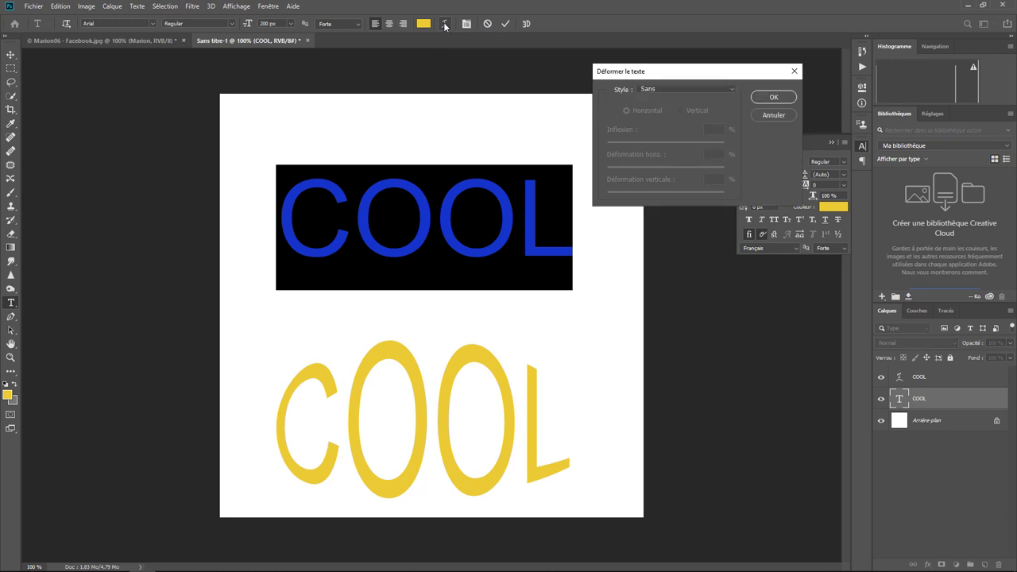
{"action": "left_click", "coordinate": [684, 90]}
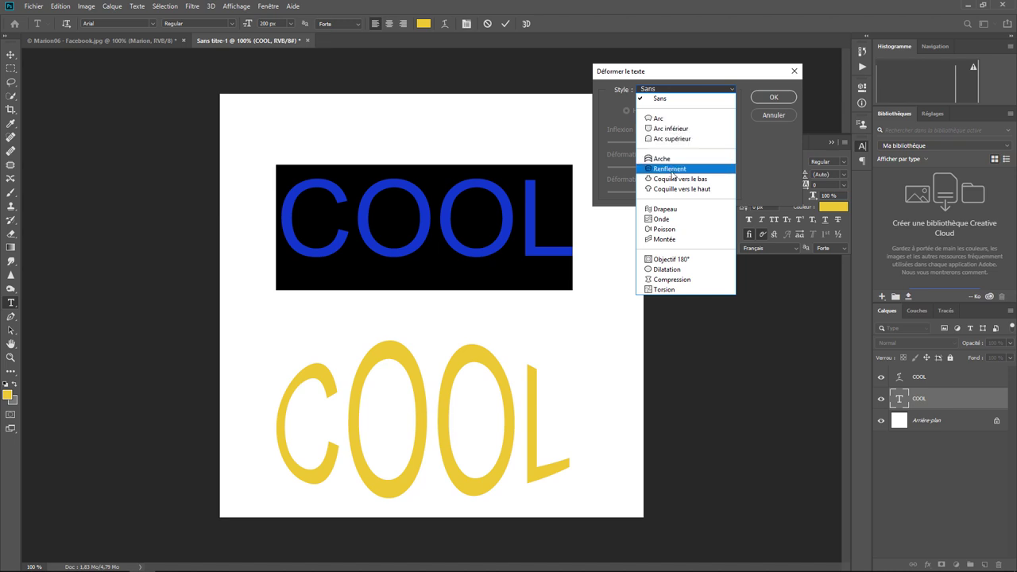
{"action": "left_click", "coordinate": [670, 170]}
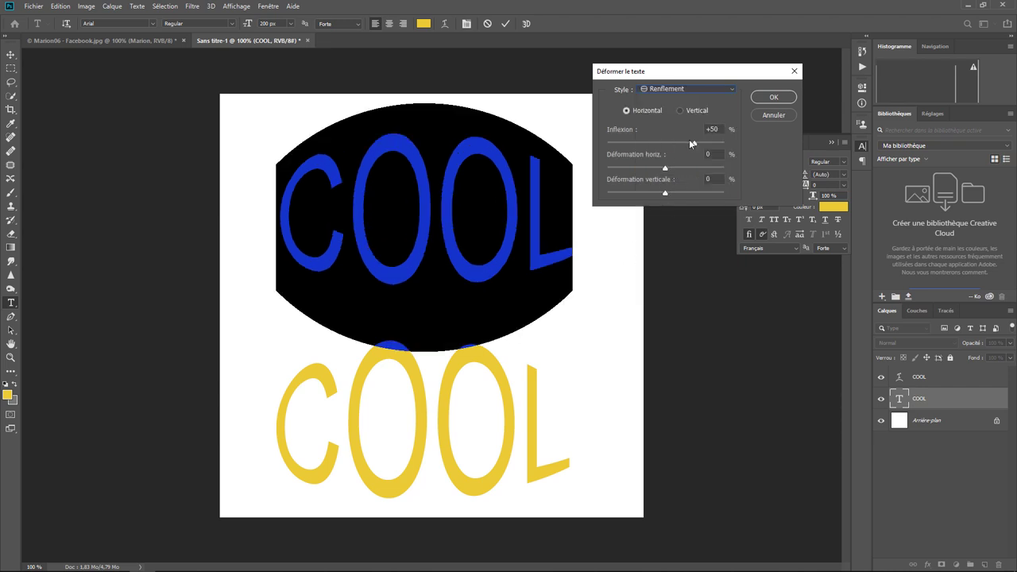
{"action": "mouse_move", "coordinate": [691, 143]}
{"action": "left_mouse_down"}
{"action": "mouse_move", "coordinate": [660, 143]}
{"action": "mouse_move", "coordinate": [690, 145]}
{"action": "left_mouse_up"}
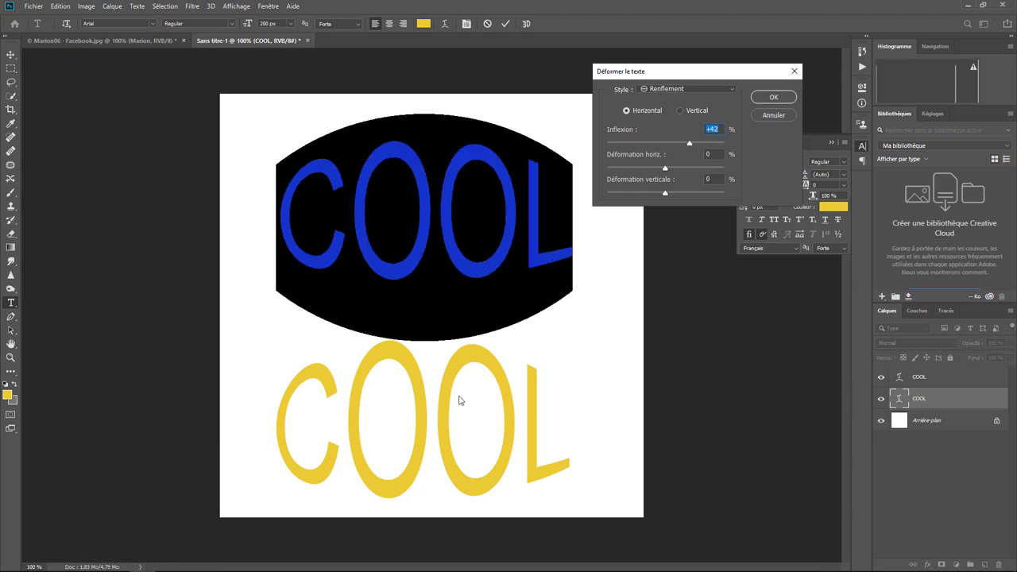
{"action": "left_click", "coordinate": [771, 98]}
{"action": "left_click", "coordinate": [506, 26]}
{"action": "key", "text": "v"}
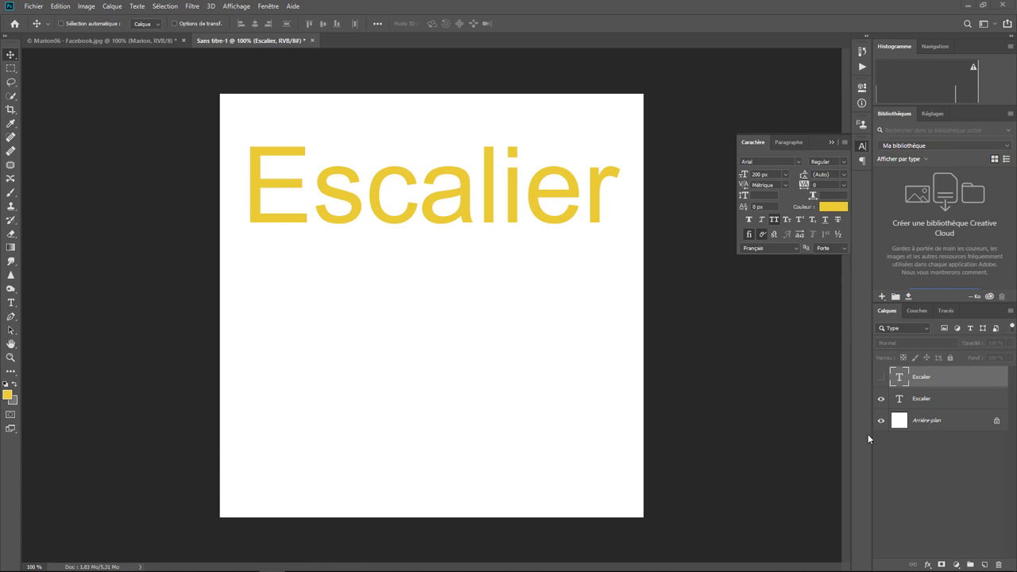
Step: Show the stepped ESCALIER layer, move it lower, and enter the plain Escalier text to edit
{"action": "left_click", "coordinate": [880, 378]}
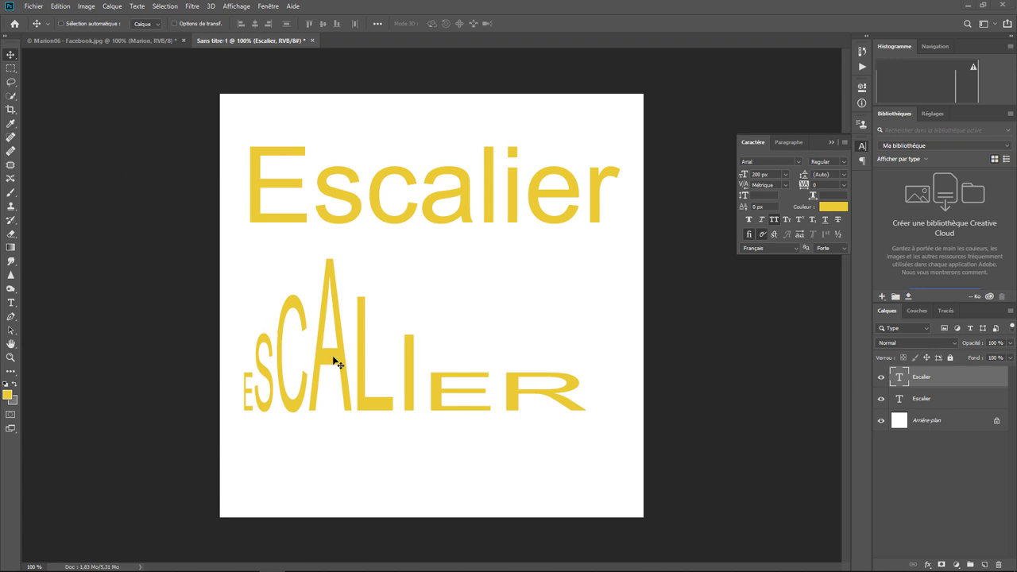
{"action": "left_click_drag", "start_coordinate": [334, 362], "coordinate": [332, 422]}
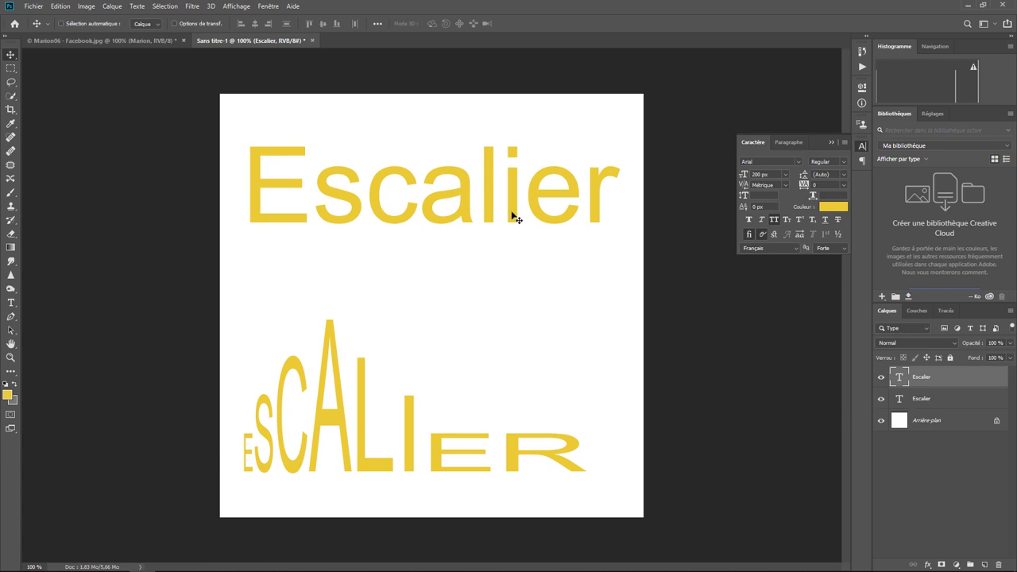
{"action": "left_click", "coordinate": [902, 405]}
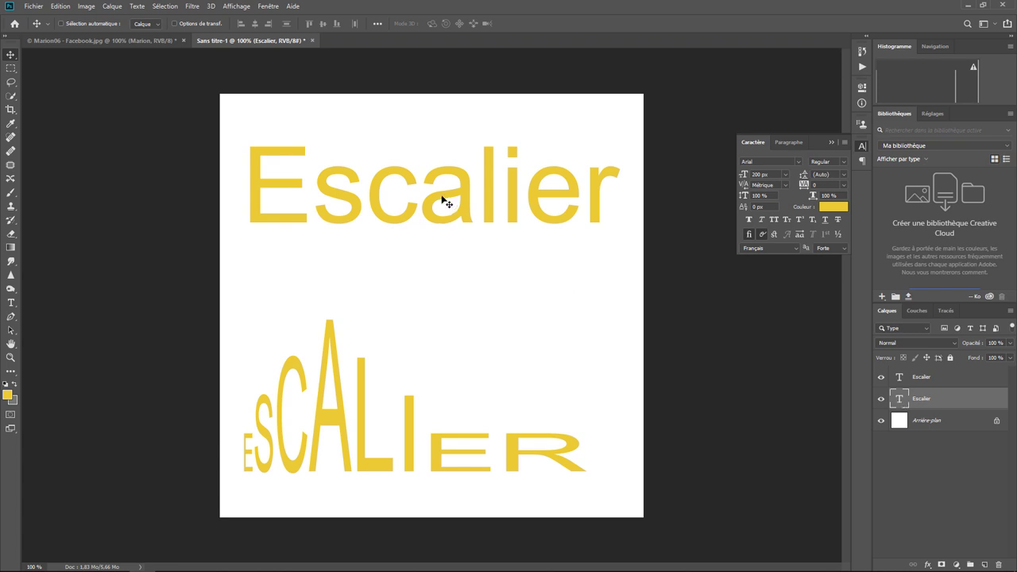
{"action": "left_click", "coordinate": [11, 303]}
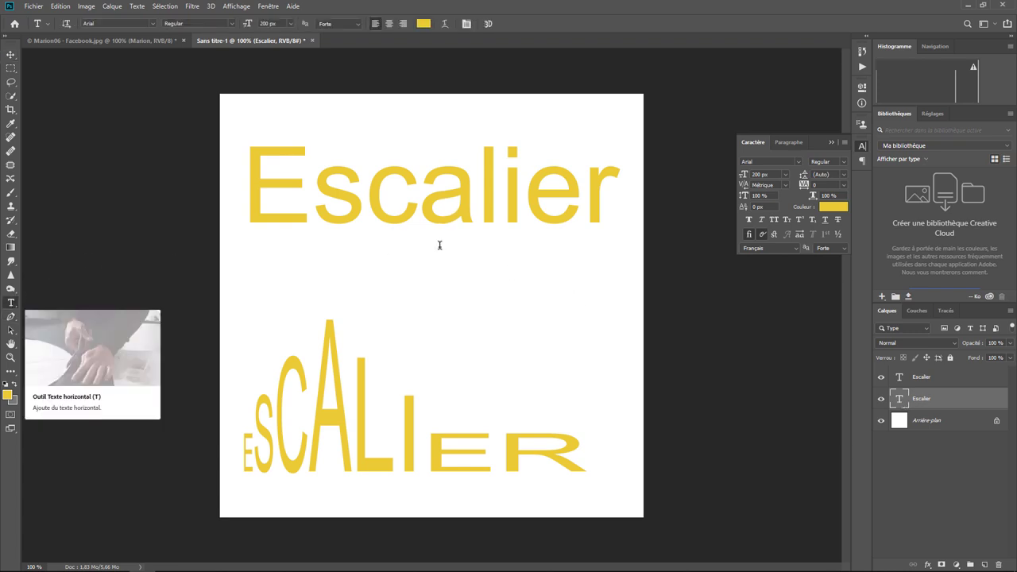
{"action": "left_click", "coordinate": [426, 200]}
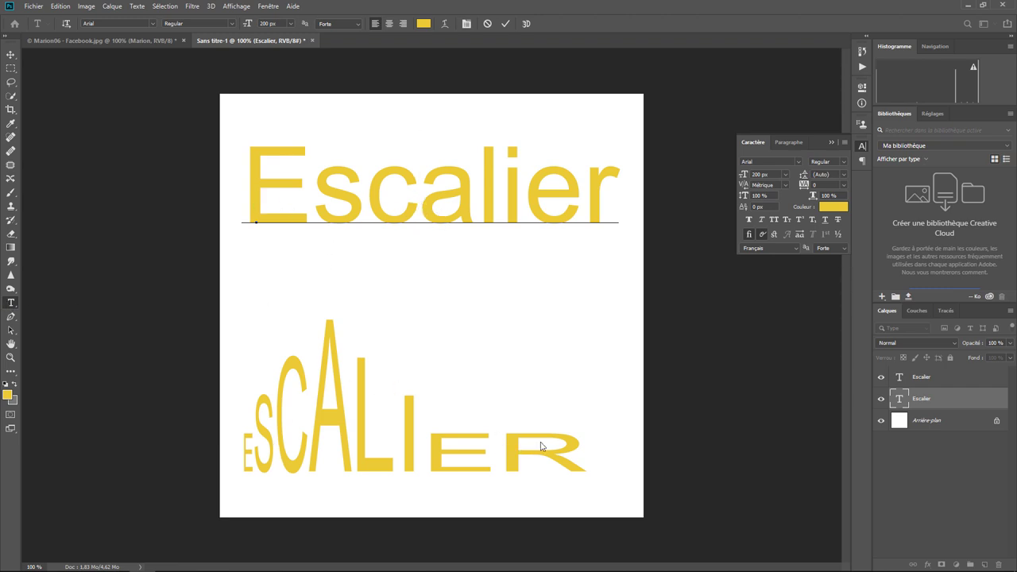
Step: Capitalise Escalier to ESCALIER, then preview a Poisson warp at +68% and cancel it
{"action": "left_click_drag", "start_coordinate": [251, 213], "coordinate": [604, 206]}
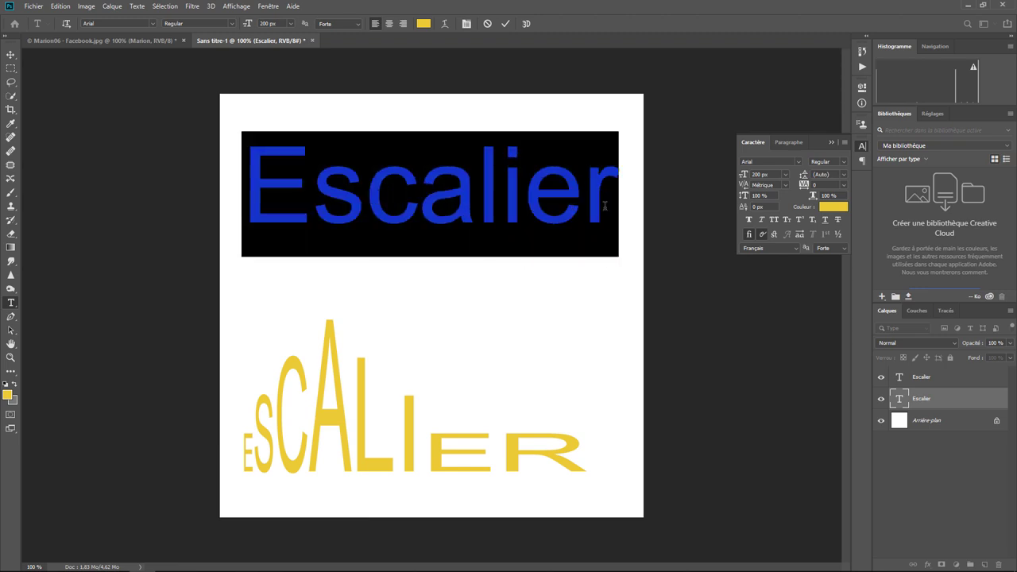
{"action": "left_click", "coordinate": [773, 219]}
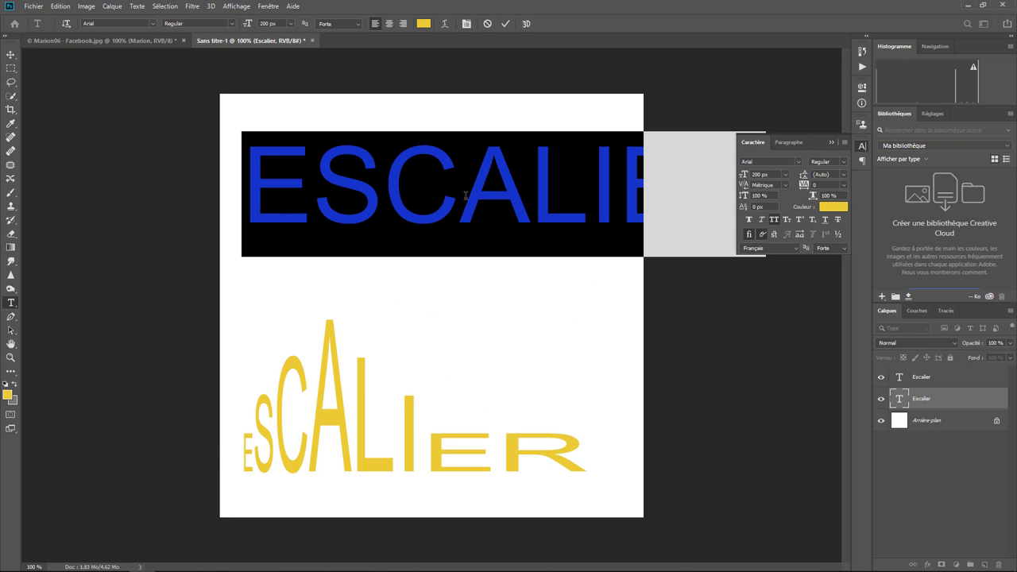
{"action": "left_click", "coordinate": [444, 23]}
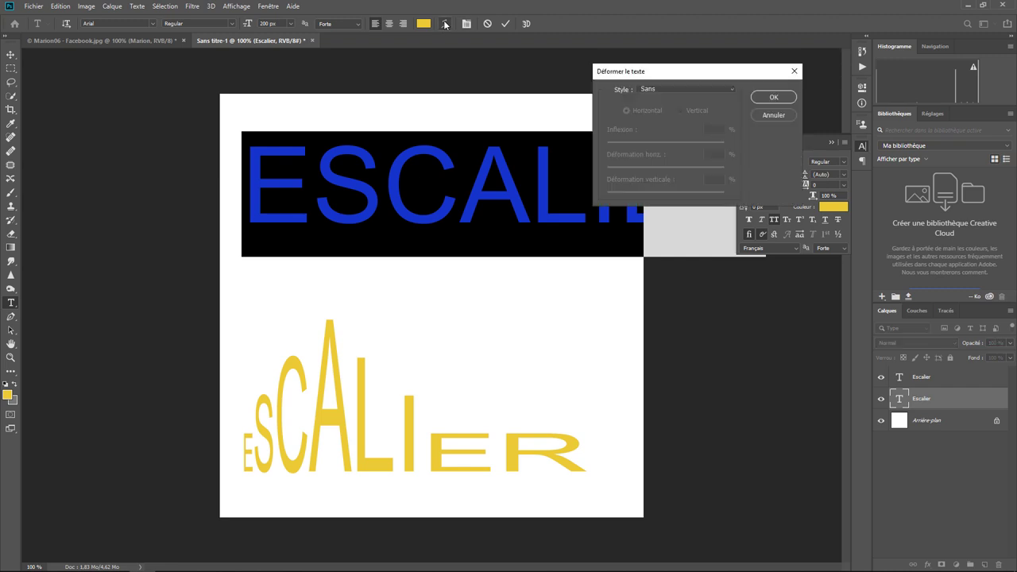
{"action": "left_click", "coordinate": [661, 88]}
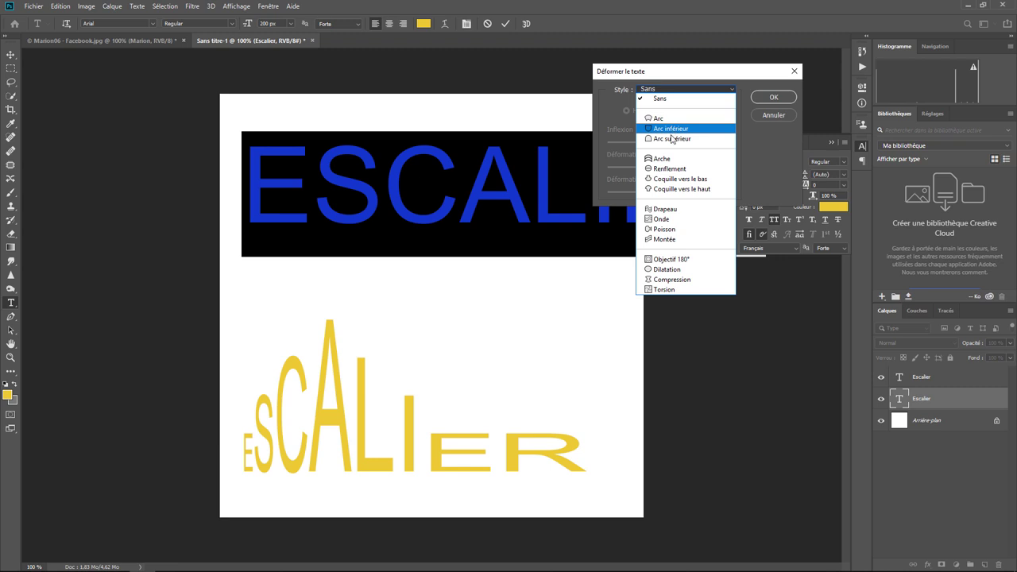
{"action": "left_click", "coordinate": [666, 229]}
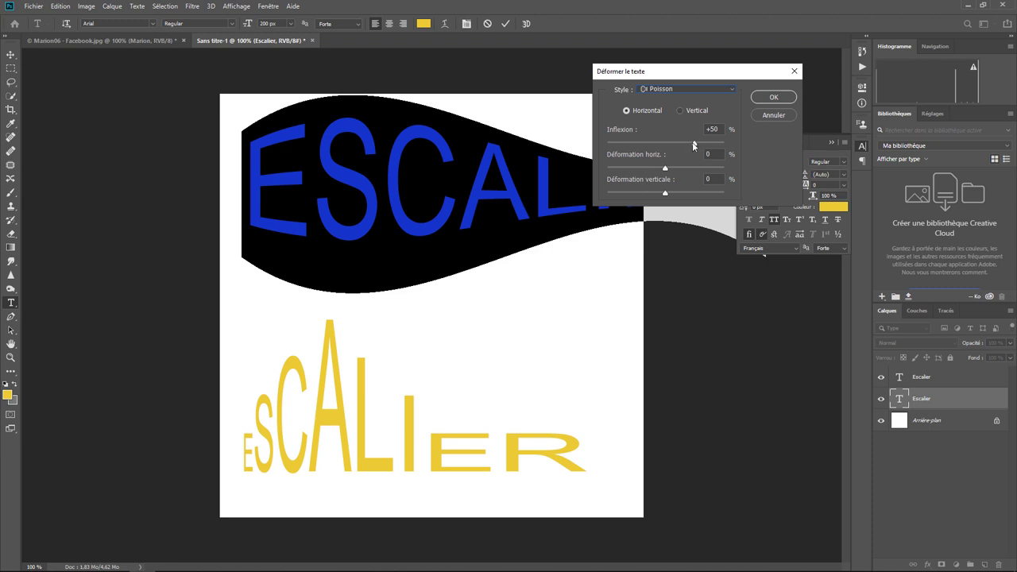
{"action": "mouse_move", "coordinate": [693, 146]}
{"action": "left_mouse_down"}
{"action": "mouse_move", "coordinate": [728, 147]}
{"action": "mouse_move", "coordinate": [703, 143]}
{"action": "left_mouse_up"}
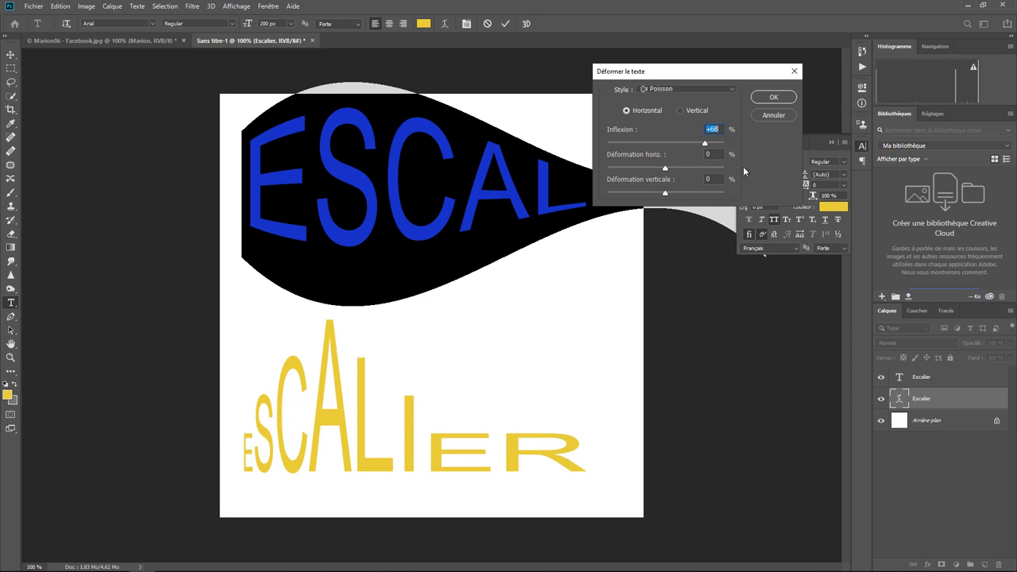
{"action": "left_click", "coordinate": [778, 119]}
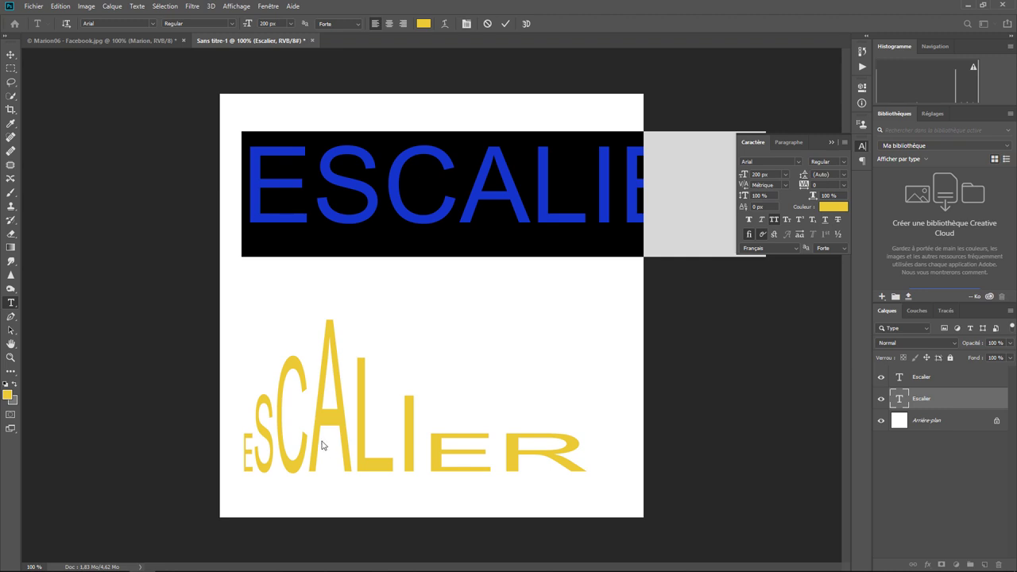
Step: Commit ESCALIER and inspect the stepped text's E, S and C scaling (C: 150% vertical, 45% horizontal)
{"action": "left_click", "coordinate": [909, 380]}
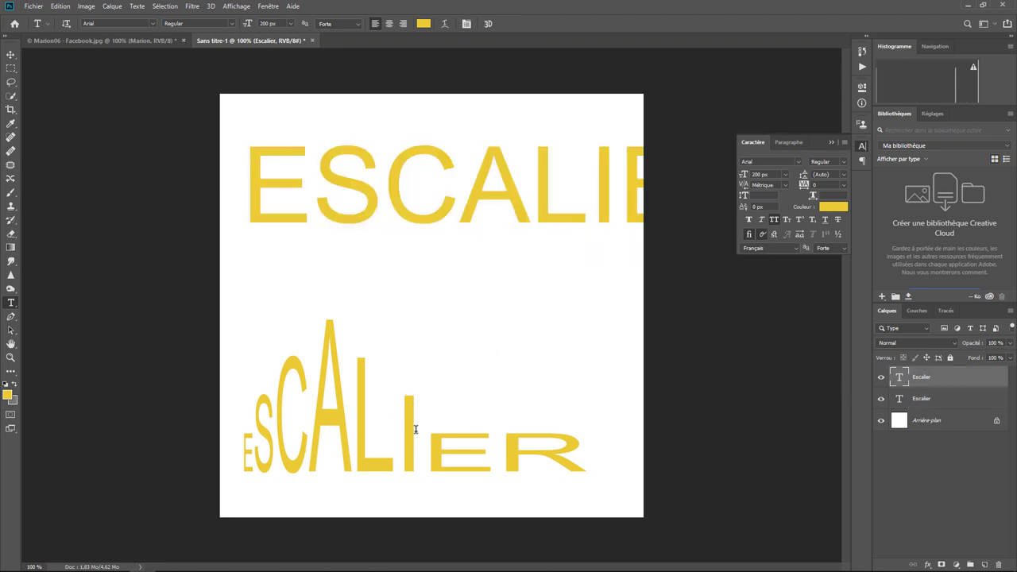
{"action": "left_click", "coordinate": [355, 429]}
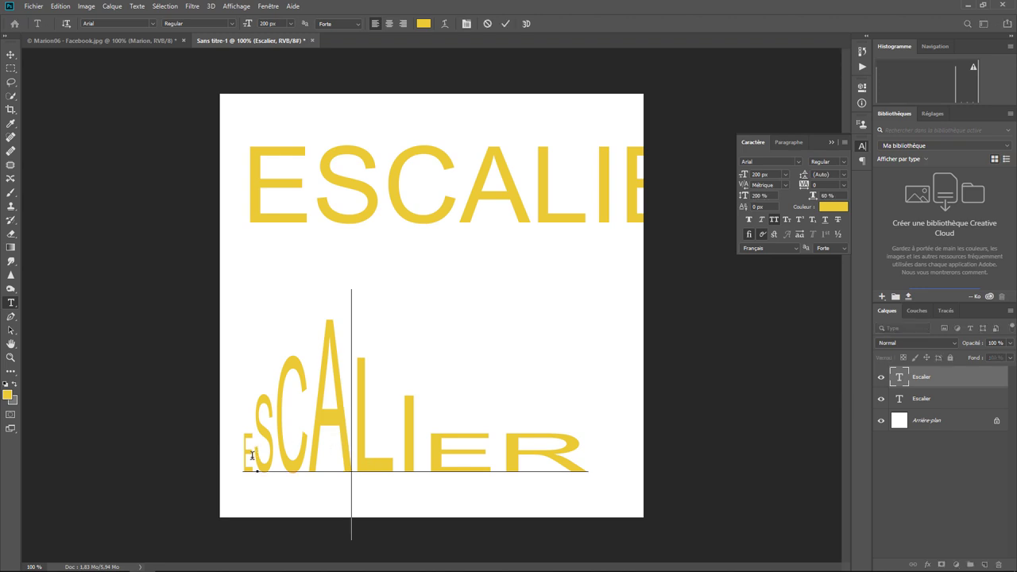
{"action": "left_click_drag", "start_coordinate": [256, 455], "coordinate": [247, 457]}
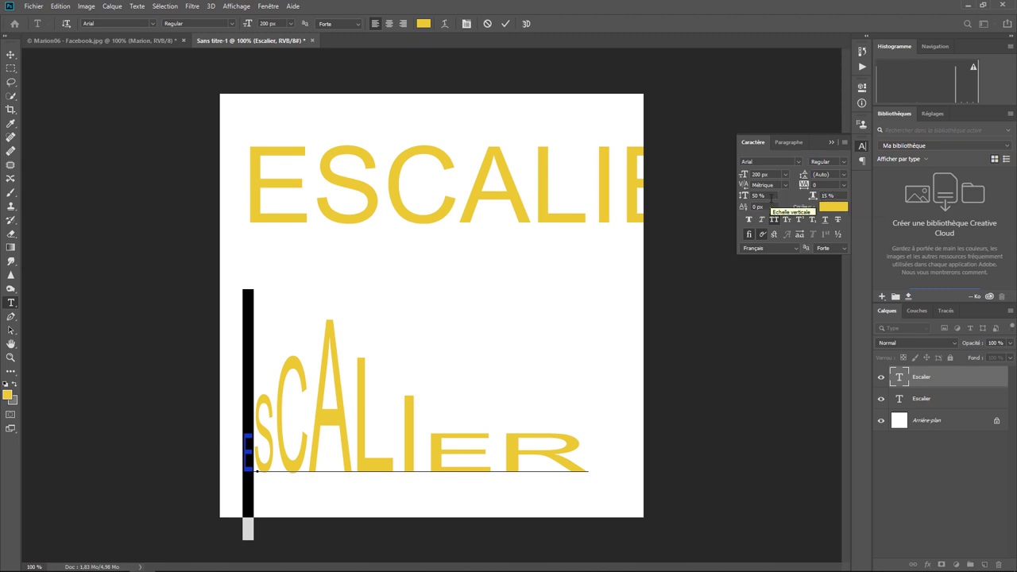
{"action": "key", "text": "Right"}
{"action": "key", "text": "shift+Right"}
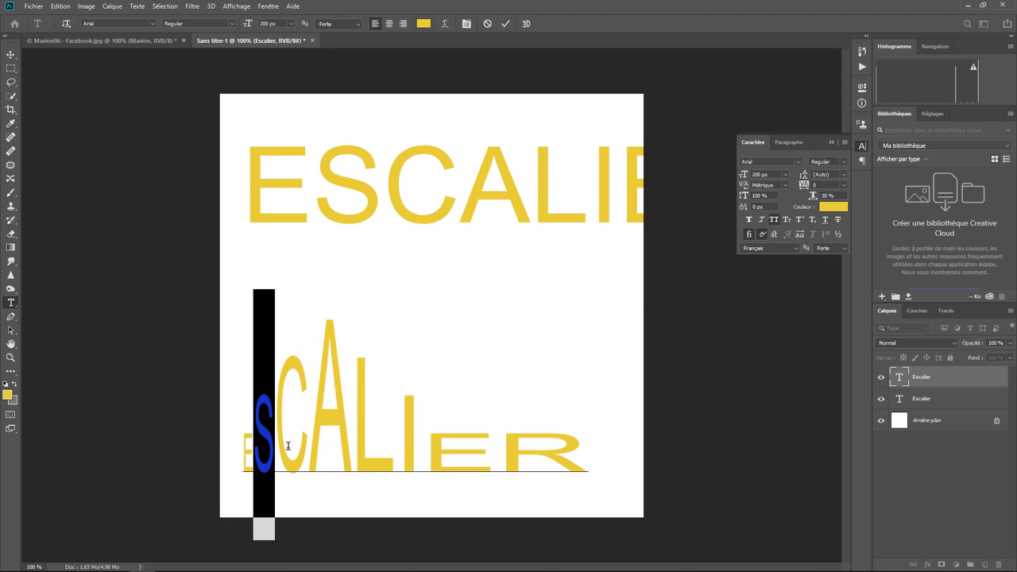
{"action": "left_click_drag", "start_coordinate": [305, 443], "coordinate": [287, 439]}
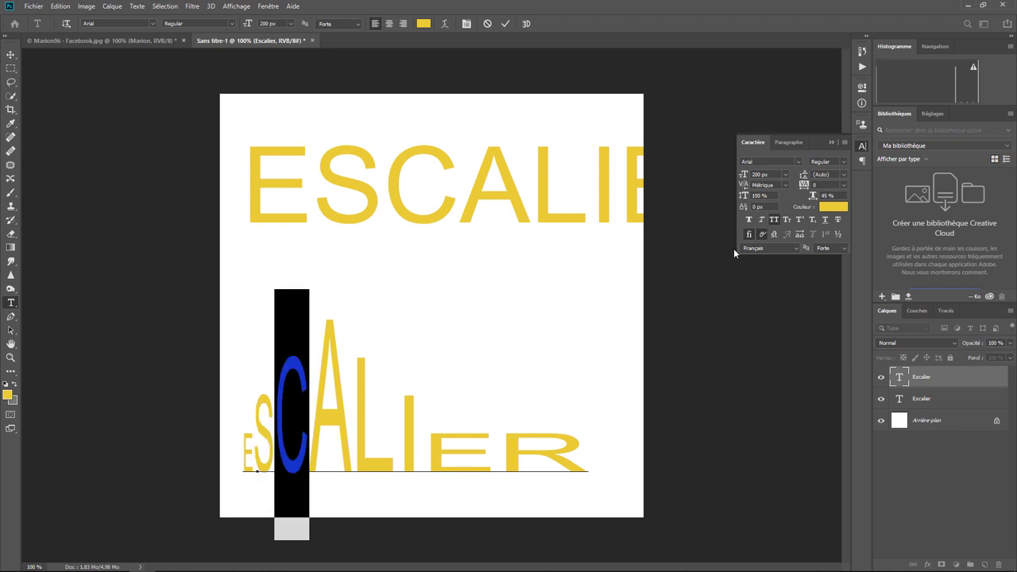